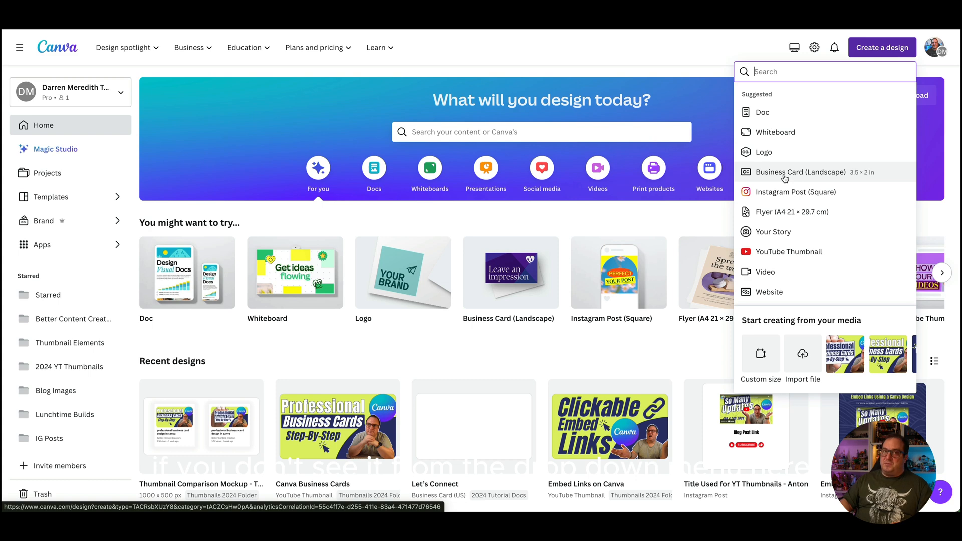
Step: Search the design types for "business card" and create a Business Card (Landscape) design
{"action": "type", "text": "bu"}
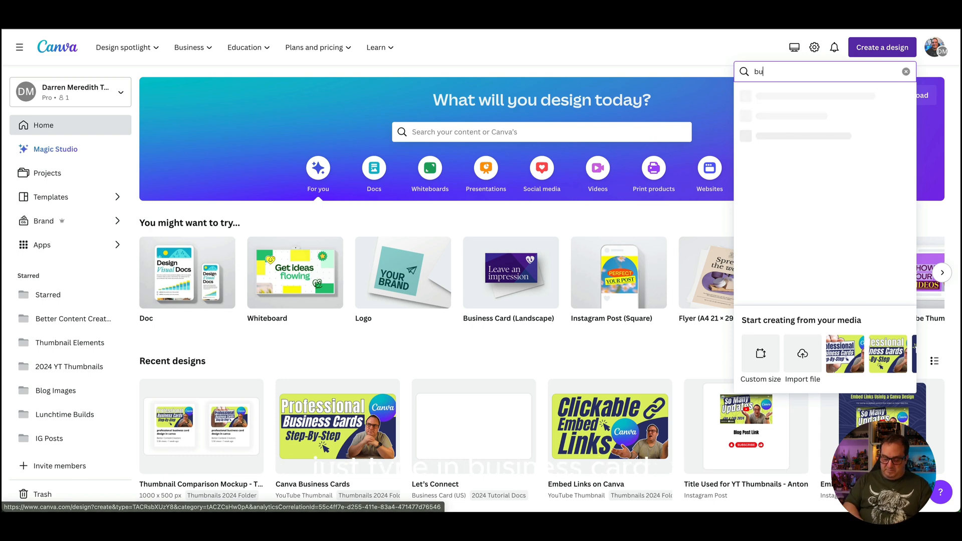
{"action": "type", "text": "siness"}
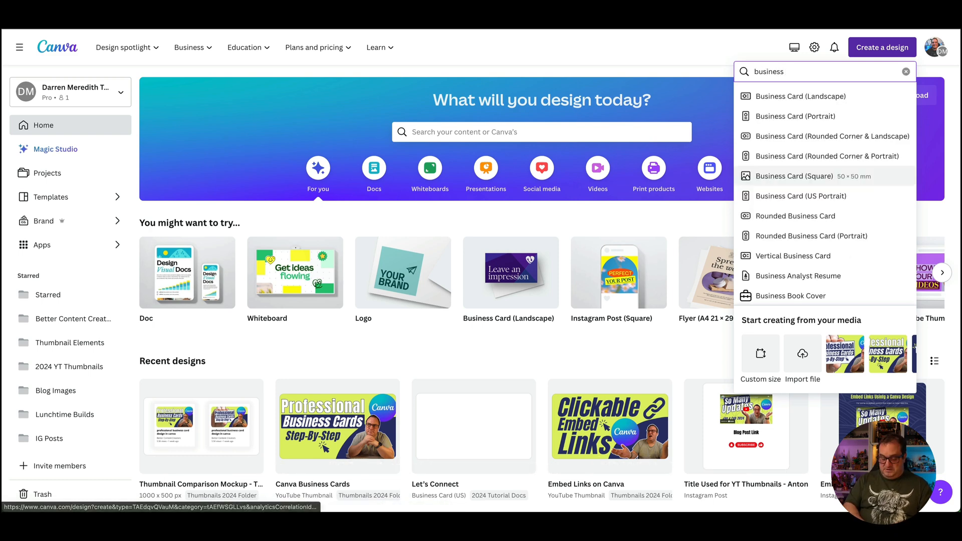
{"action": "type", "text": " cars"}
{"action": "key", "text": "BackSpace"}
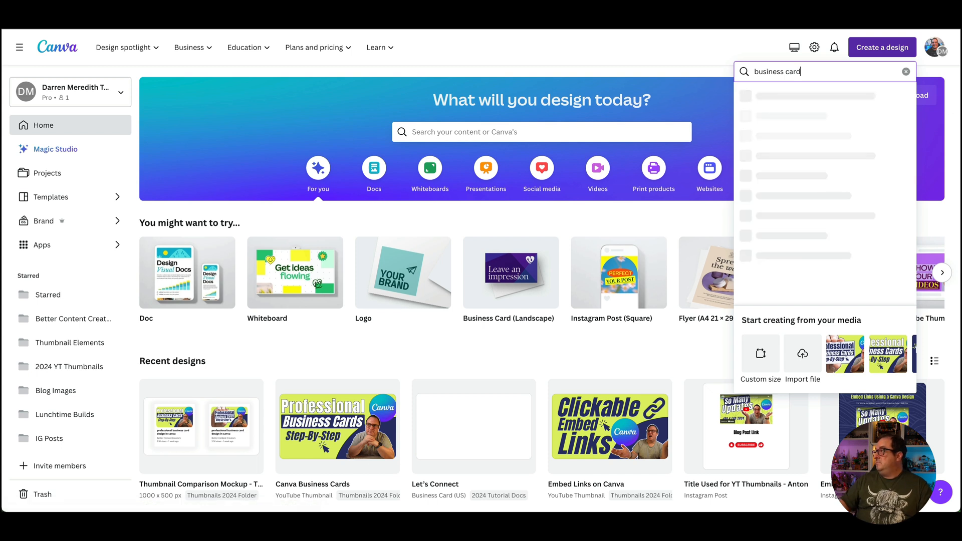
{"action": "type", "text": "d"}
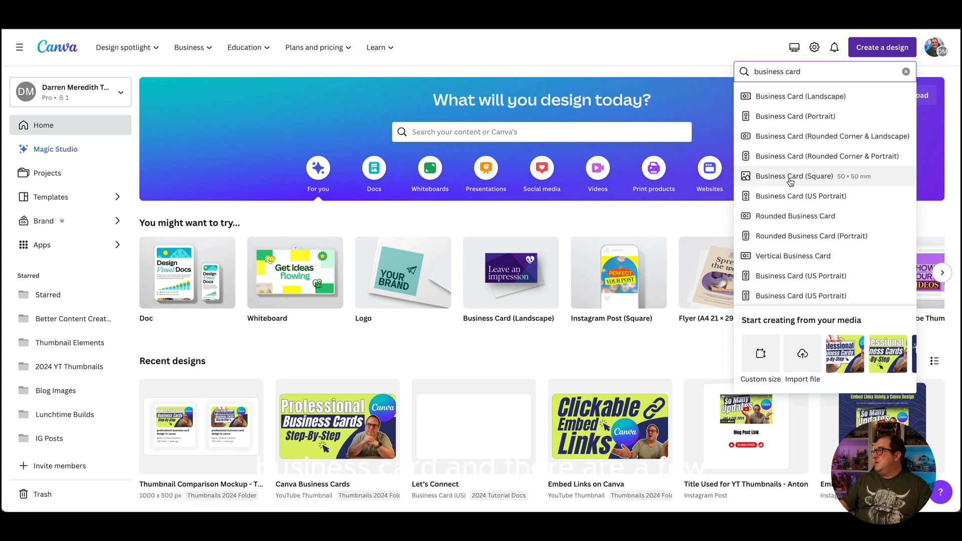
{"action": "left_click", "coordinate": [799, 97]}
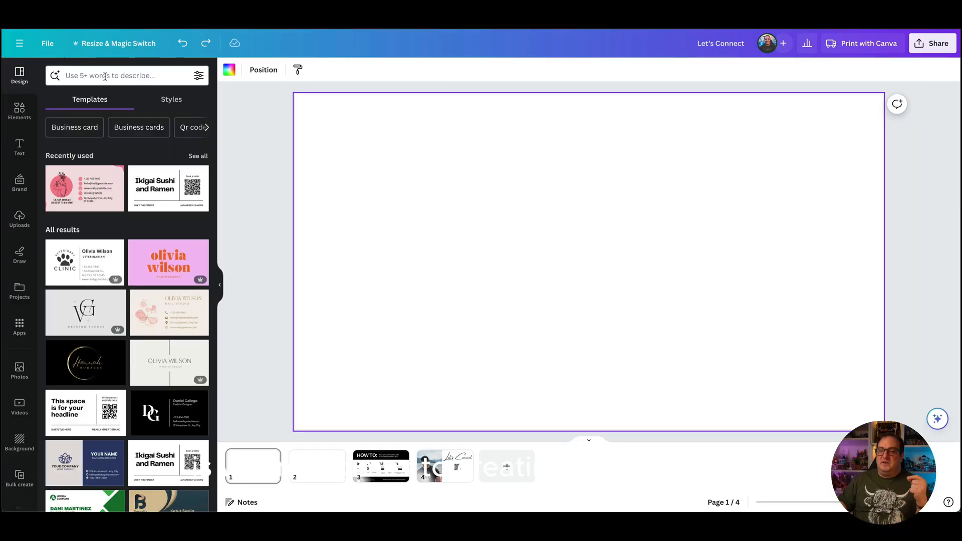
Step: Search the business card templates for the recent term "carpet fitter" and clear the search
{"action": "left_click", "coordinate": [106, 76]}
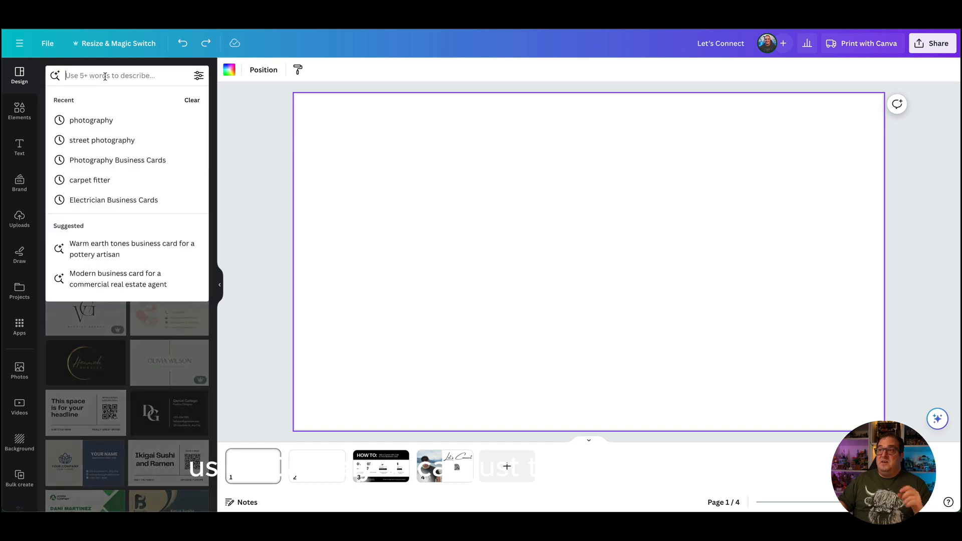
{"action": "left_click", "coordinate": [94, 182]}
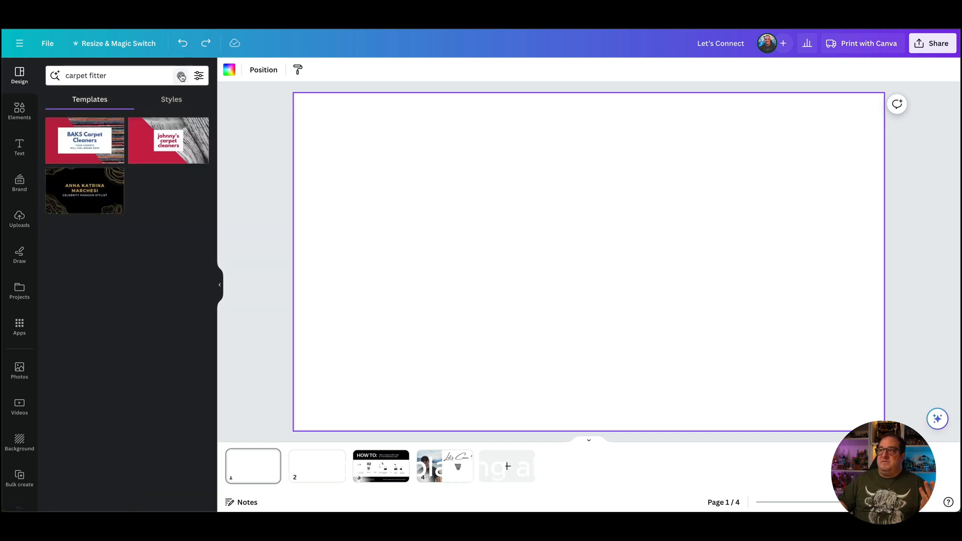
{"action": "left_click", "coordinate": [181, 76]}
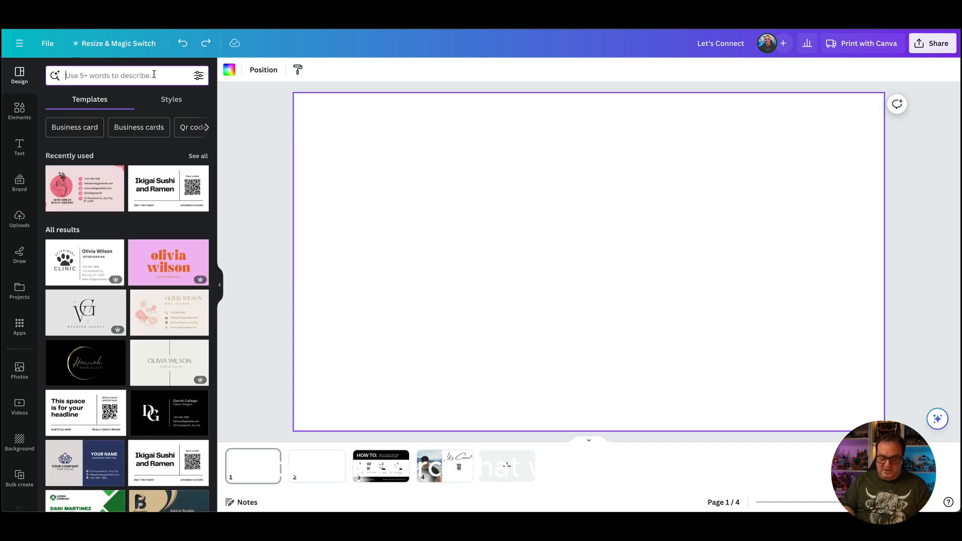
Step: Search the templates for "plumber" and browse the available card designs
{"action": "type", "text": "plumber"}
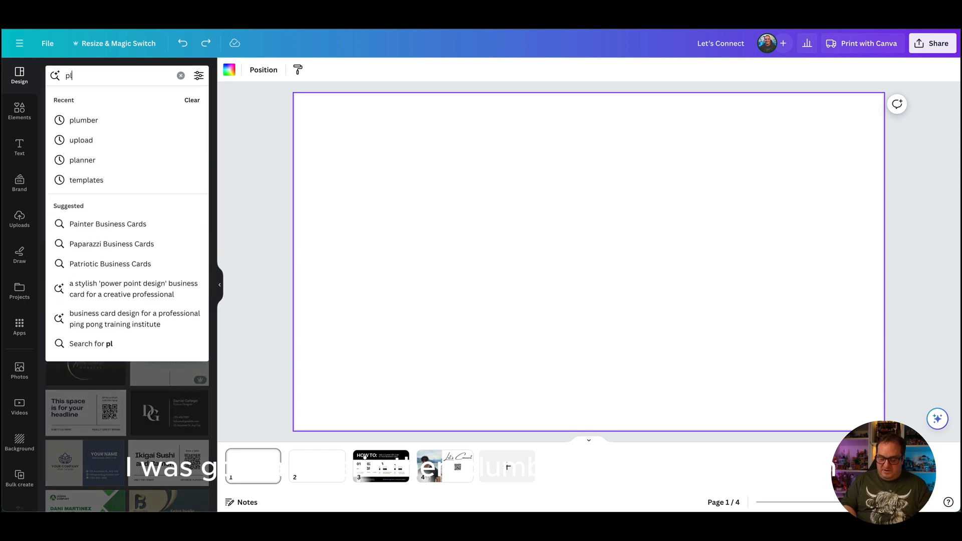
{"action": "key", "text": "Return"}
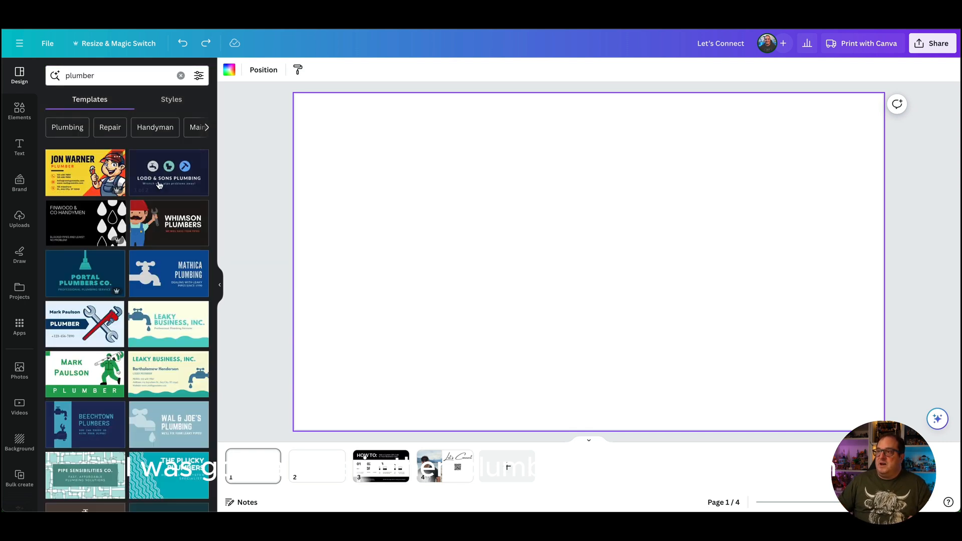
{"action": "scroll", "coordinate": [144, 338], "scroll_direction": "down", "scroll_amount": 3}
{"action": "scroll", "coordinate": [144, 338], "scroll_direction": "down", "scroll_amount": 1}
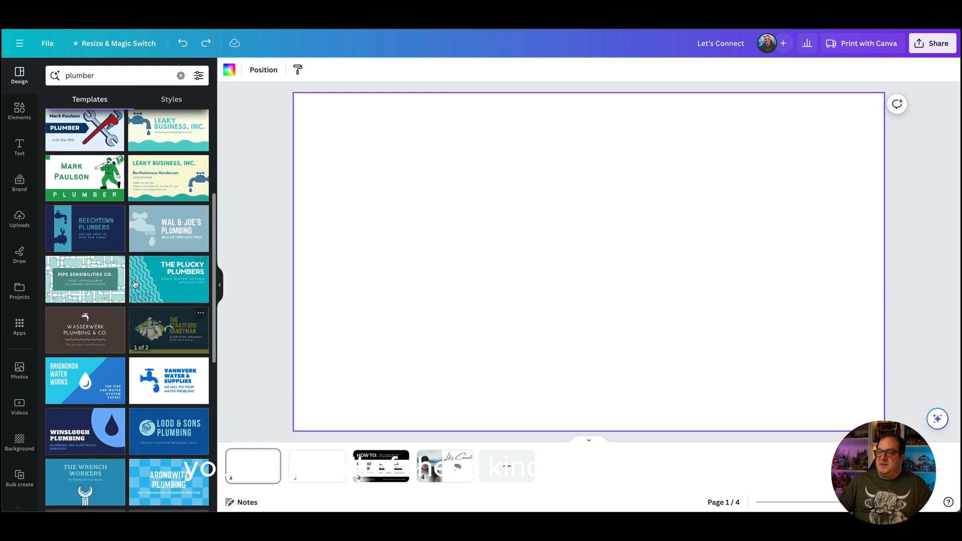
Step: Search the templates for "Electrician Business Cards"
{"action": "left_click", "coordinate": [133, 77]}
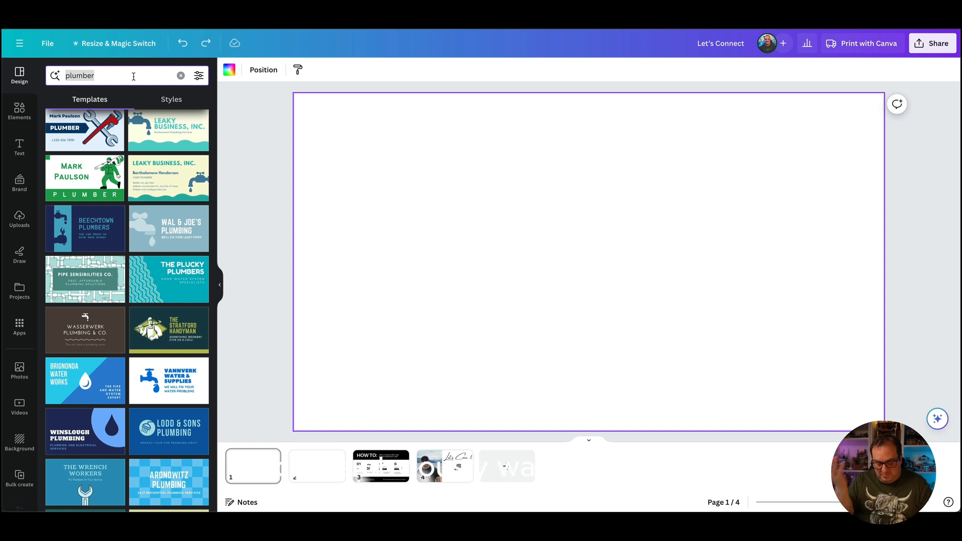
{"action": "type", "text": "elect"}
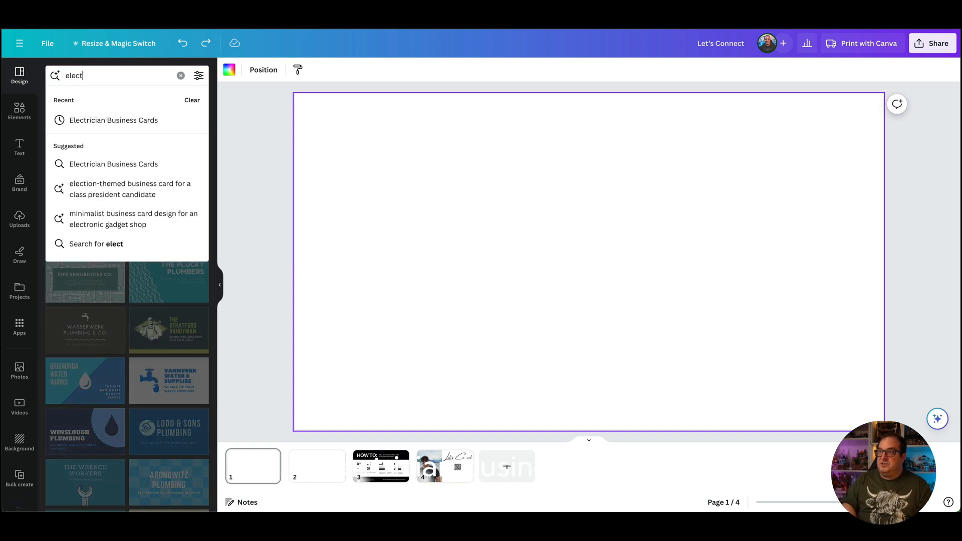
{"action": "left_click", "coordinate": [137, 121]}
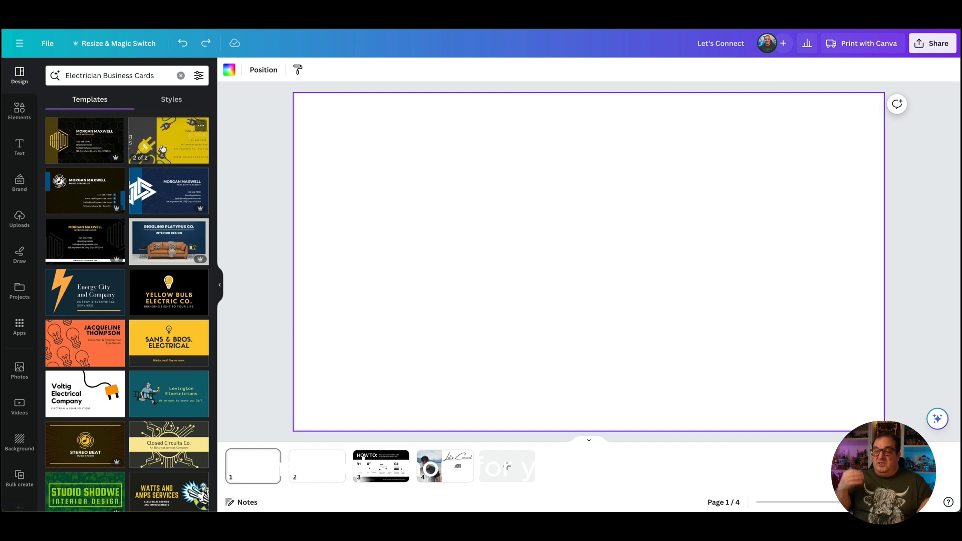
Step: Search the templates for "event planner" and apply the front of the White Feminine Watercolor Floral Event Planner Business Card to page 1
{"action": "left_click", "coordinate": [181, 75]}
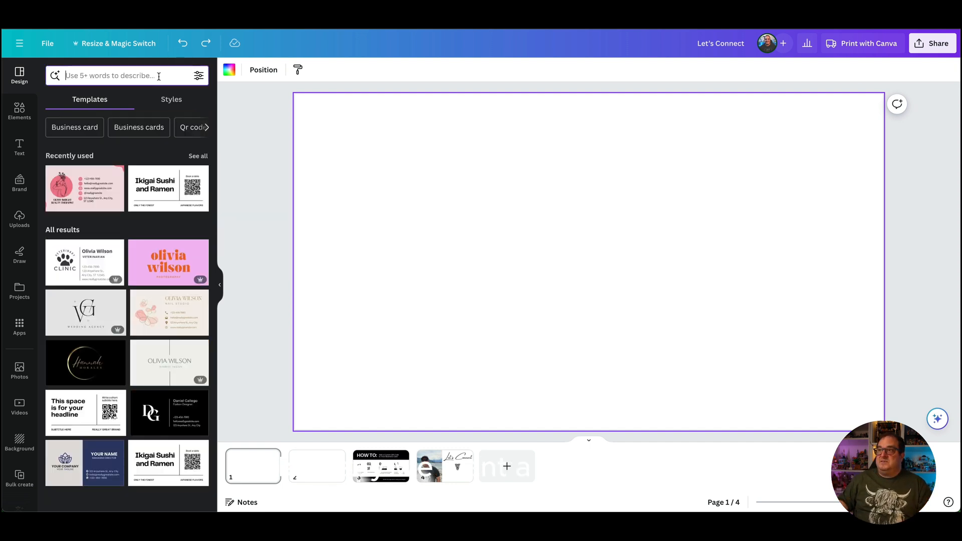
{"action": "left_click", "coordinate": [131, 76]}
{"action": "type", "text": "event "}
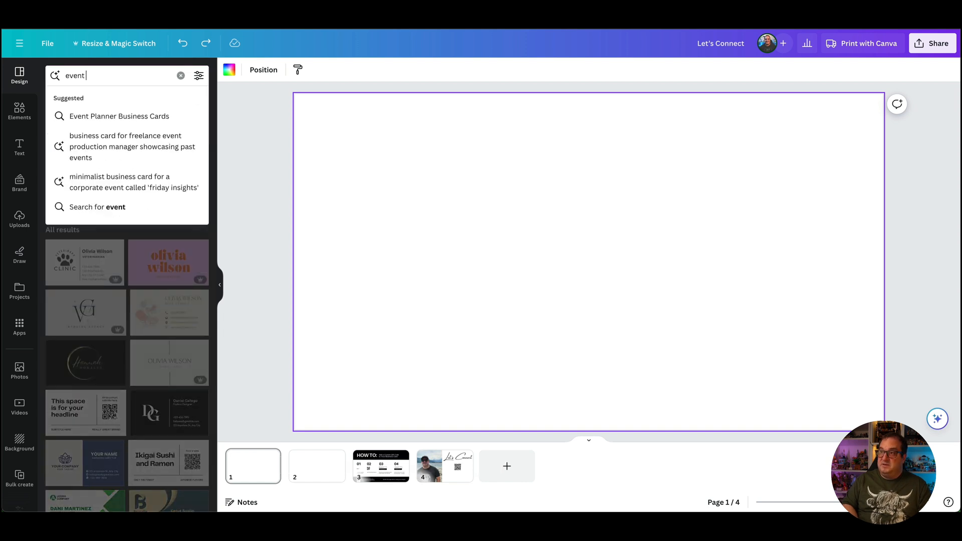
{"action": "type", "text": "planner"}
{"action": "key", "text": "Return"}
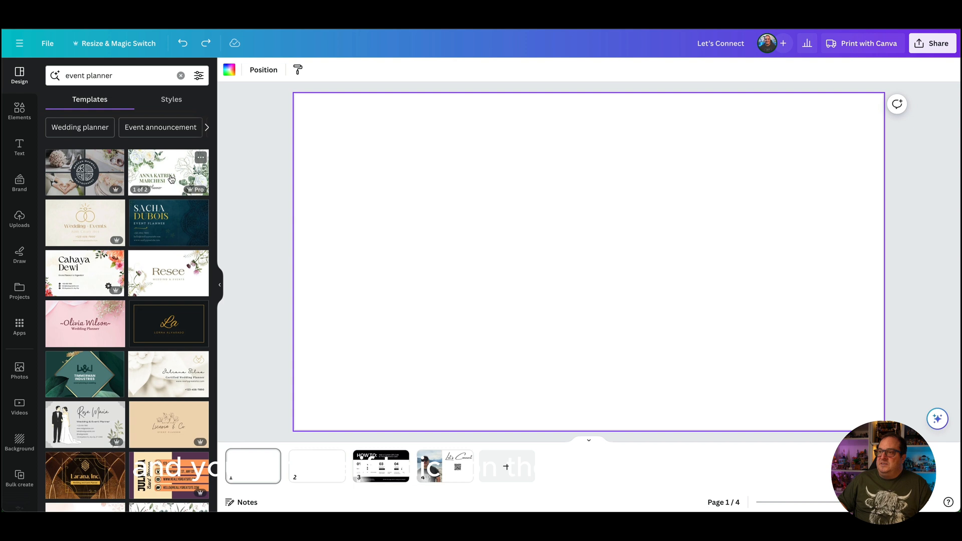
{"action": "left_click", "coordinate": [171, 179]}
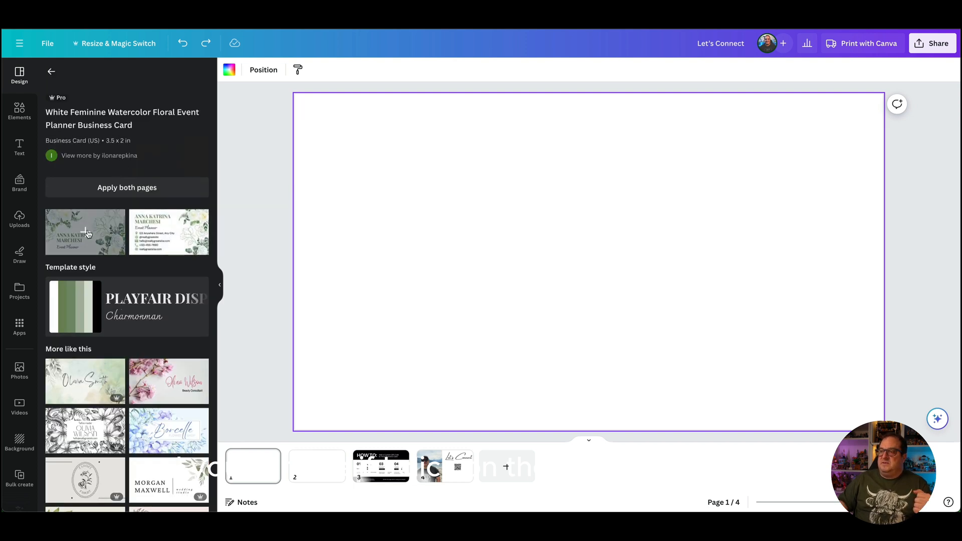
{"action": "left_click", "coordinate": [87, 233]}
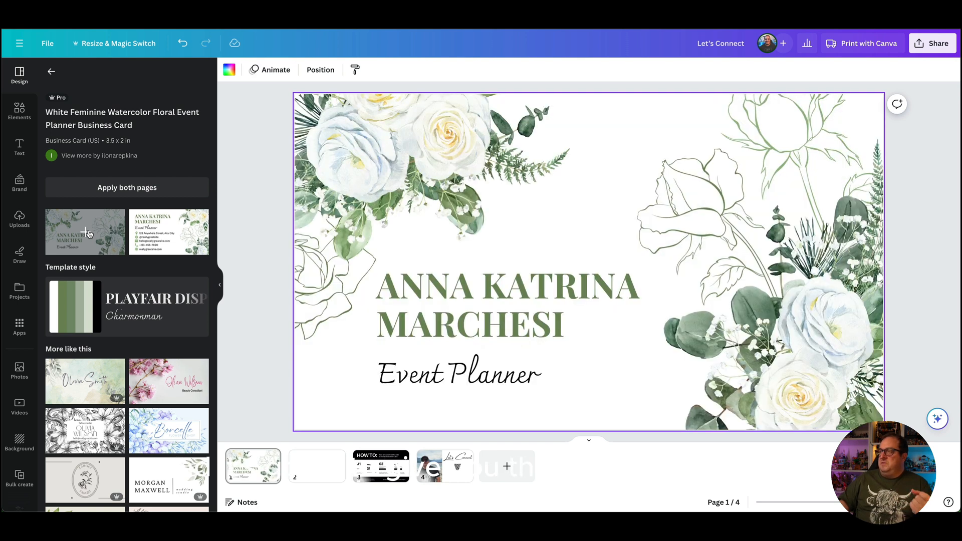
Step: Select the upper floral image on the card and open the name heading's text for editing
{"action": "left_click", "coordinate": [365, 175]}
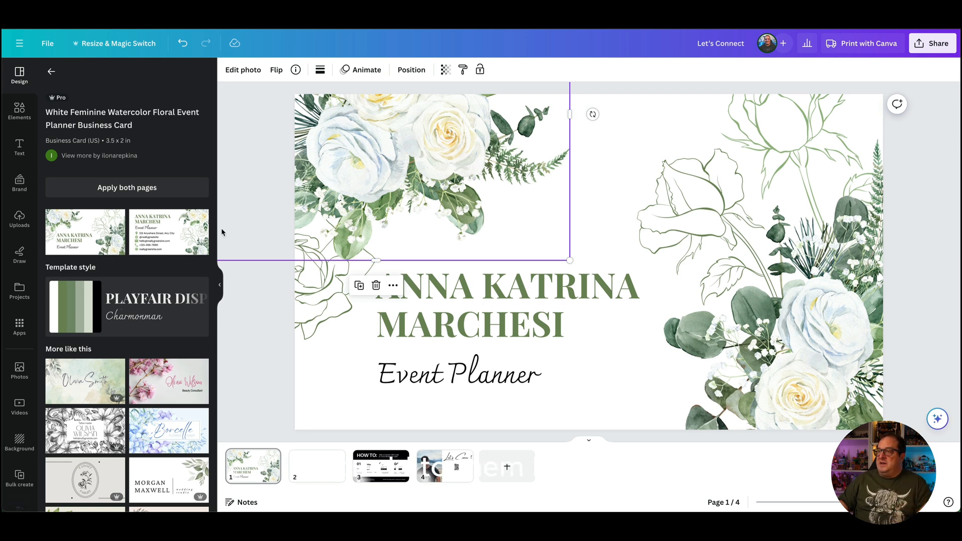
{"action": "left_click", "coordinate": [328, 299]}
{"action": "left_click", "coordinate": [430, 307]}
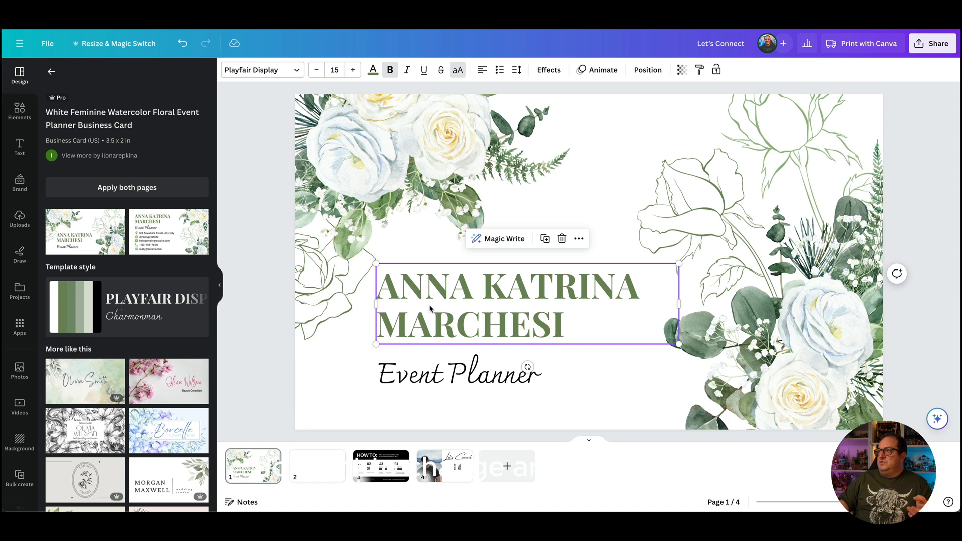
{"action": "double_click", "coordinate": [493, 299]}
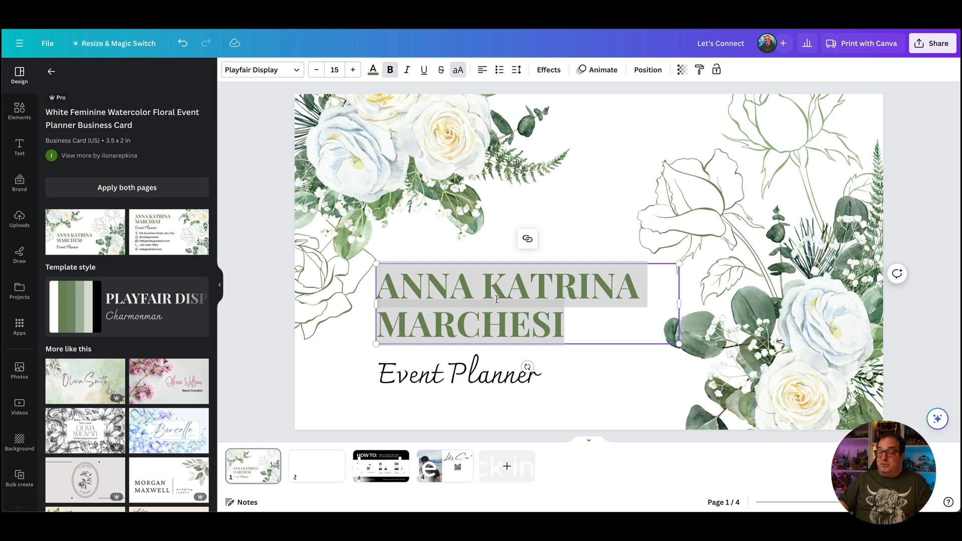
Step: Replace the "Event Planner" job title on the card with "Wedding Organiser"
{"action": "left_click", "coordinate": [453, 375]}
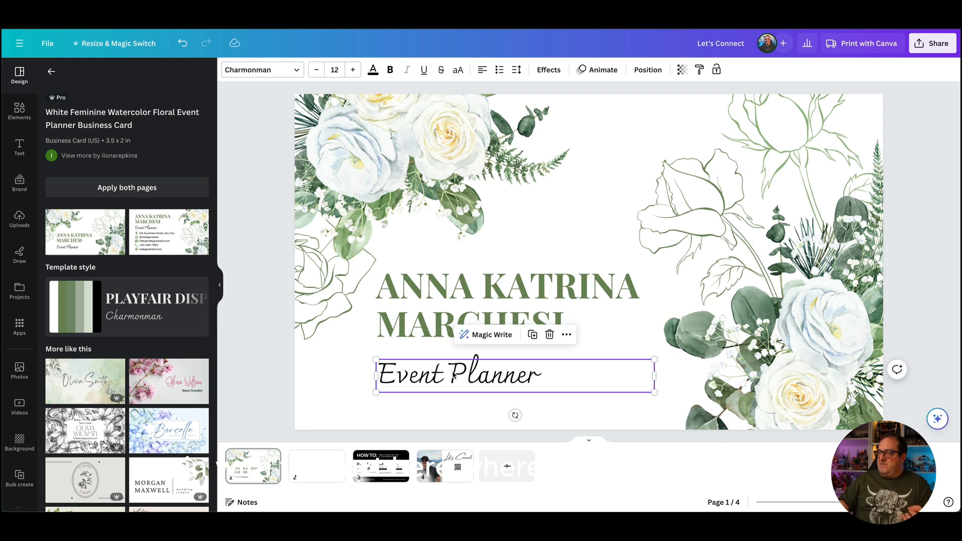
{"action": "left_click", "coordinate": [454, 375]}
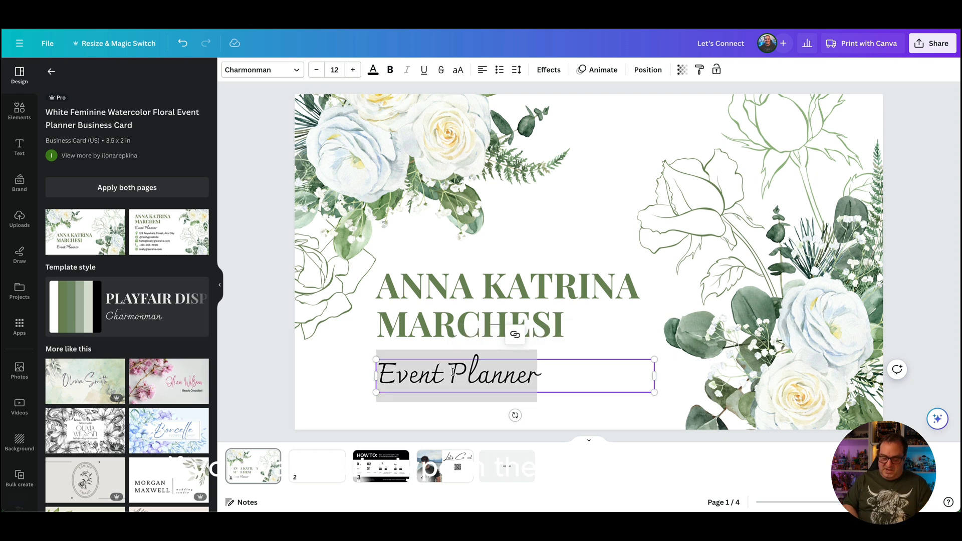
{"action": "type", "text": "Wedding O"}
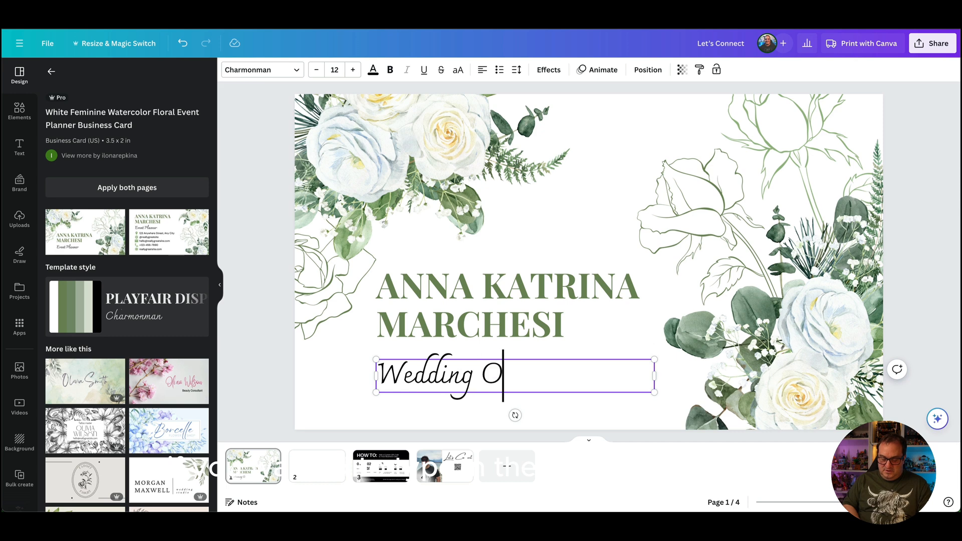
{"action": "type", "text": "rganiser"}
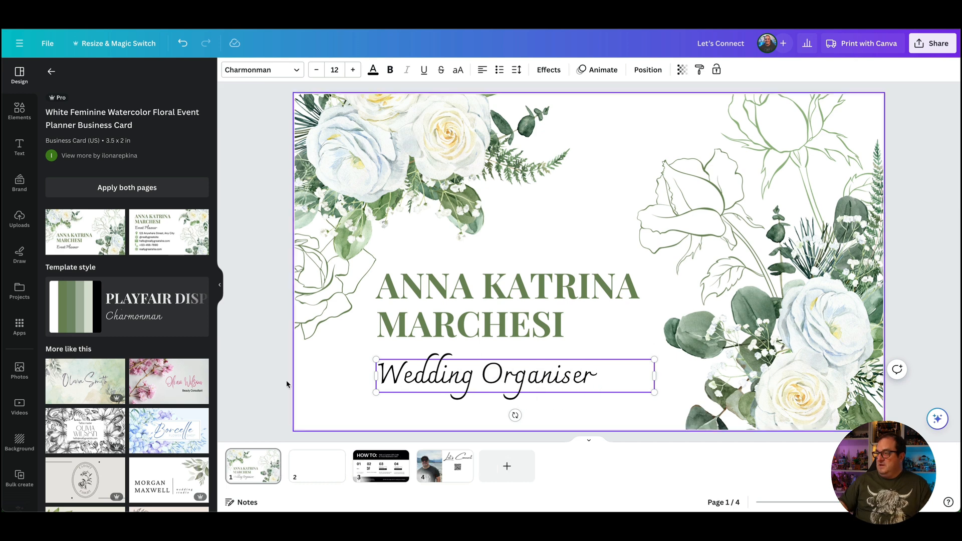
{"action": "left_click", "coordinate": [269, 363]}
Step: Change the name heading's font to Kollektif from the Corporate font category and deselect the text
{"action": "left_click", "coordinate": [440, 324]}
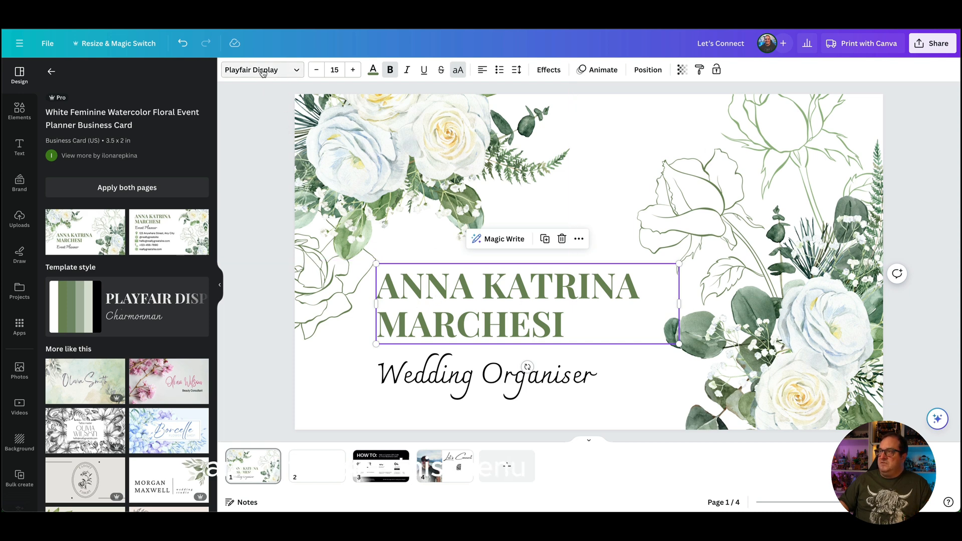
{"action": "left_click", "coordinate": [266, 72]}
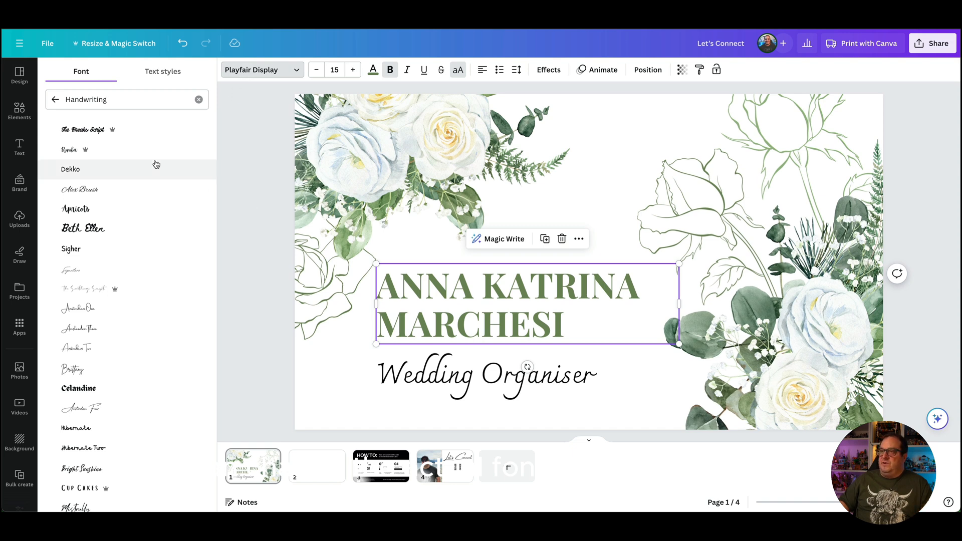
{"action": "left_click", "coordinate": [55, 101]}
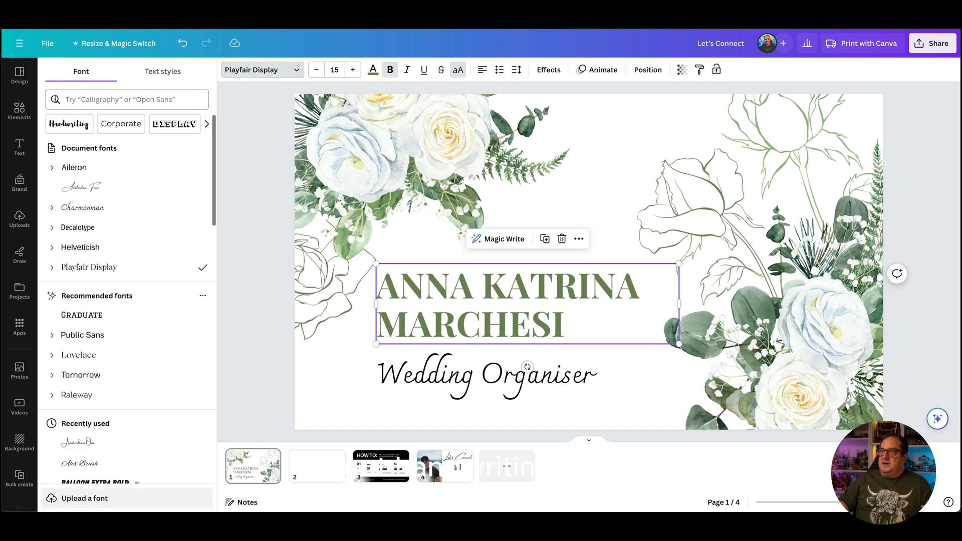
{"action": "left_click", "coordinate": [120, 125]}
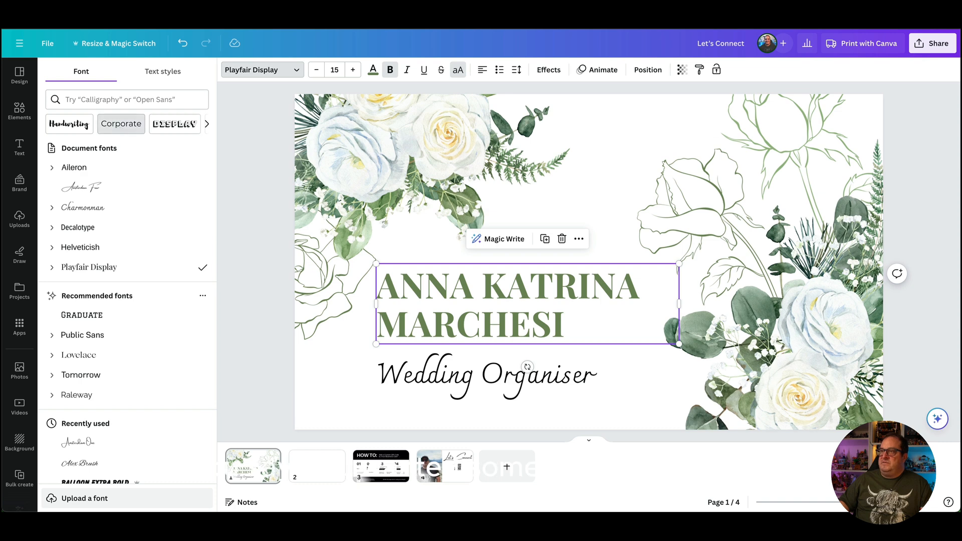
{"action": "left_click", "coordinate": [85, 187]}
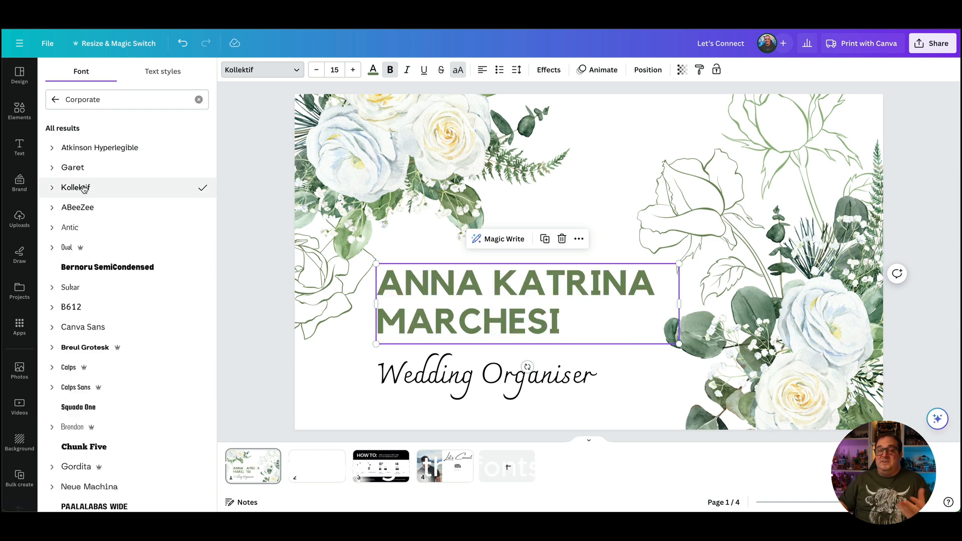
{"action": "left_click", "coordinate": [238, 167]}
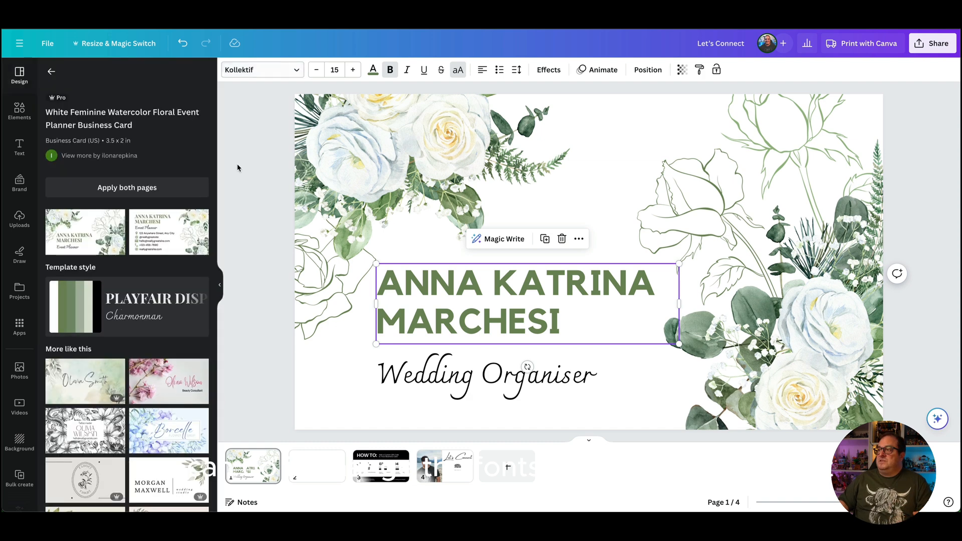
{"action": "left_click", "coordinate": [238, 167]}
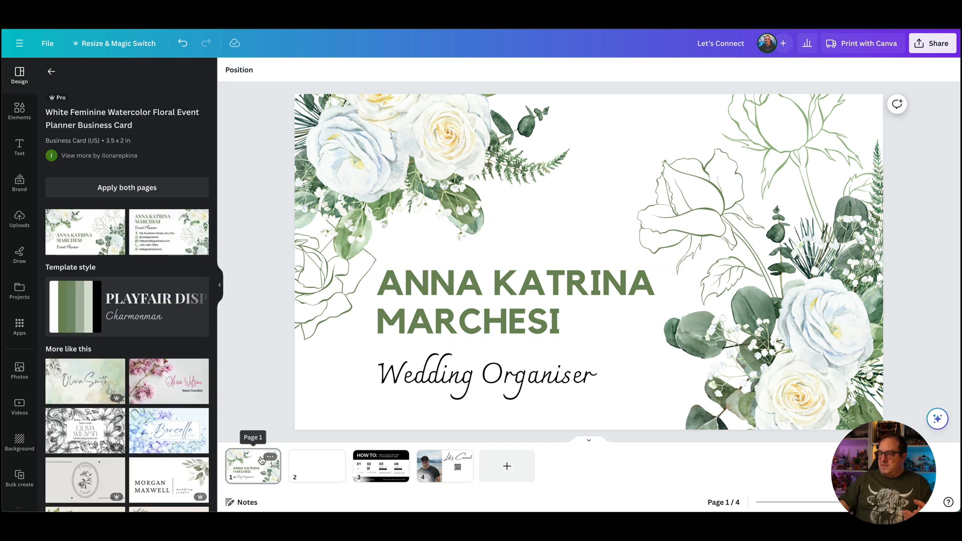
Step: Delete the floral card page and duplicate the remaining blank page
{"action": "left_click", "coordinate": [260, 460]}
{"action": "key", "text": "Delete"}
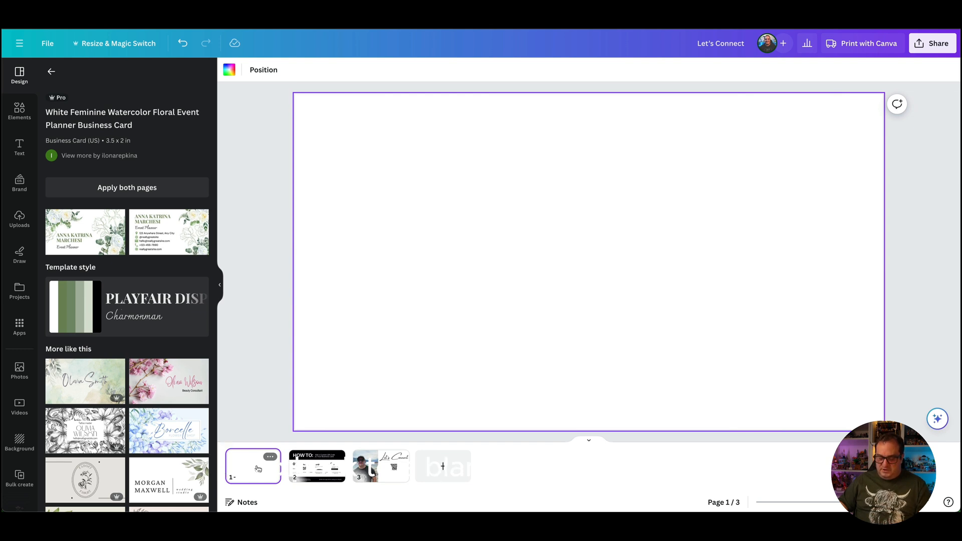
{"action": "key", "text": "ctrl+d"}
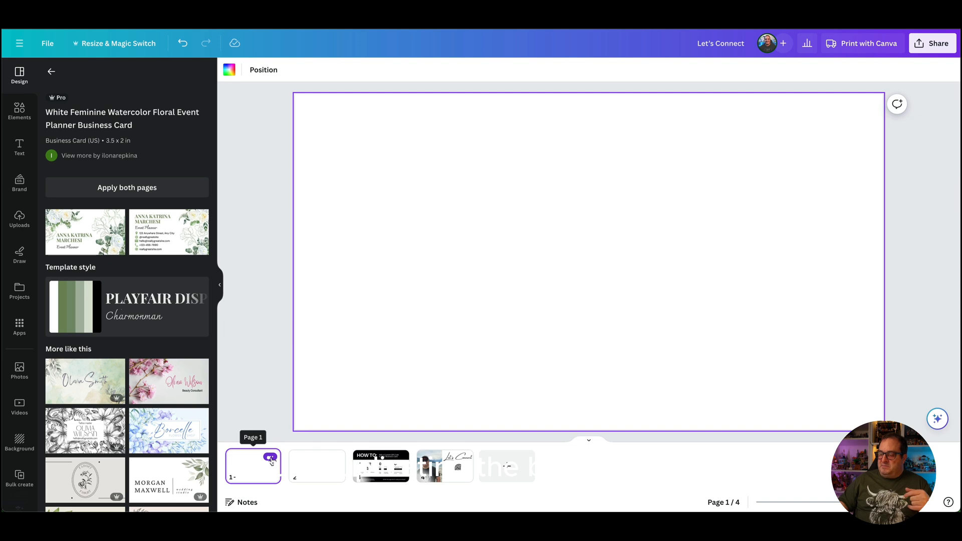
Step: Return from the floral template's details and search the templates for Corporate Business Cards
{"action": "left_click", "coordinate": [270, 457]}
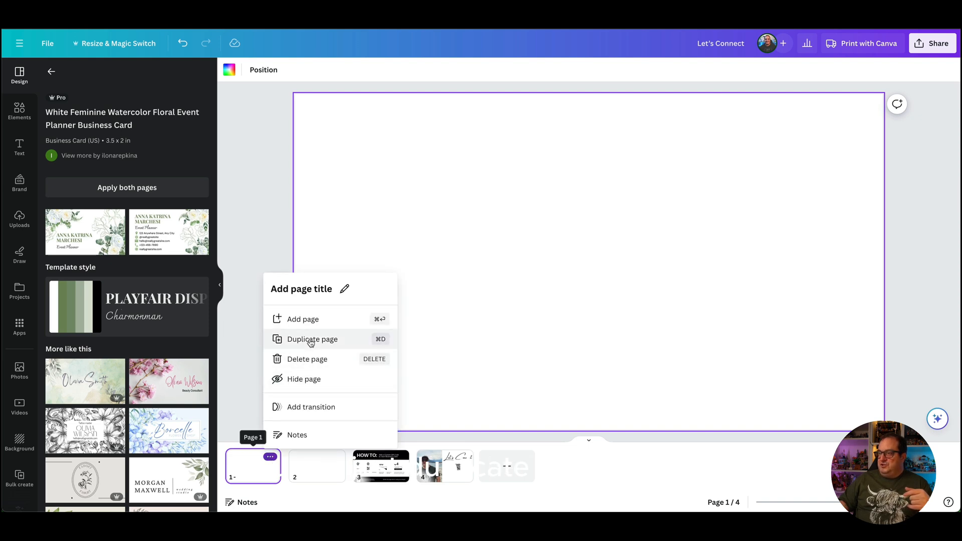
{"action": "left_click", "coordinate": [51, 71]}
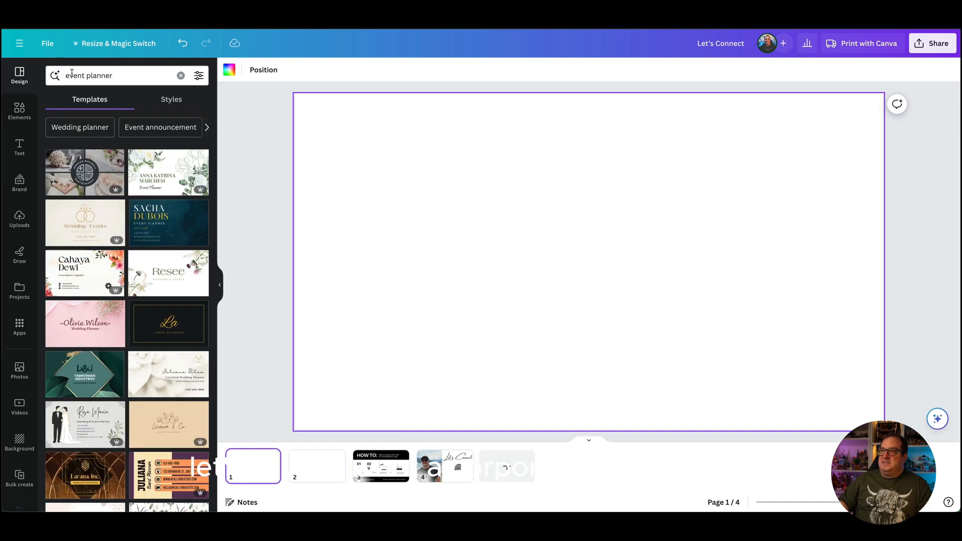
{"action": "left_click", "coordinate": [87, 75]}
{"action": "type", "text": "corp"}
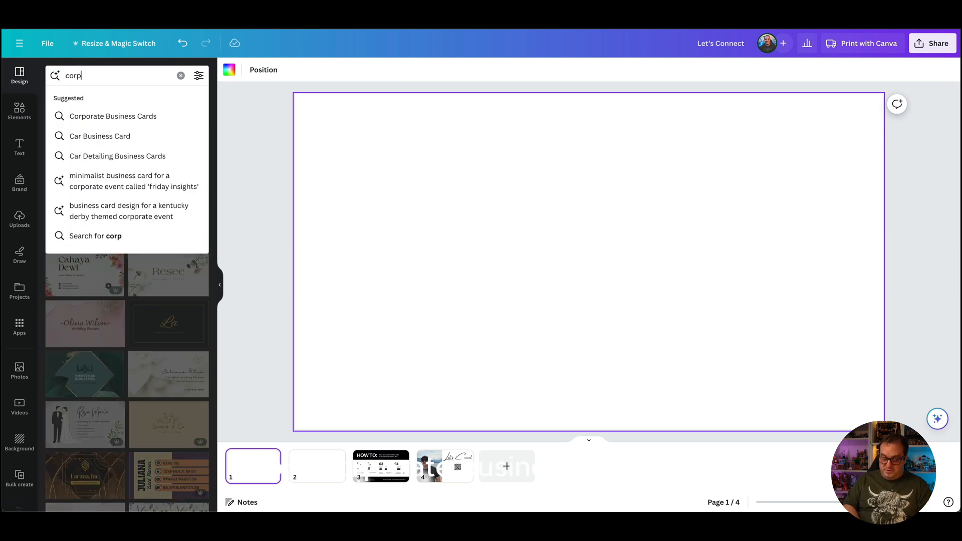
{"action": "left_click", "coordinate": [118, 116]}
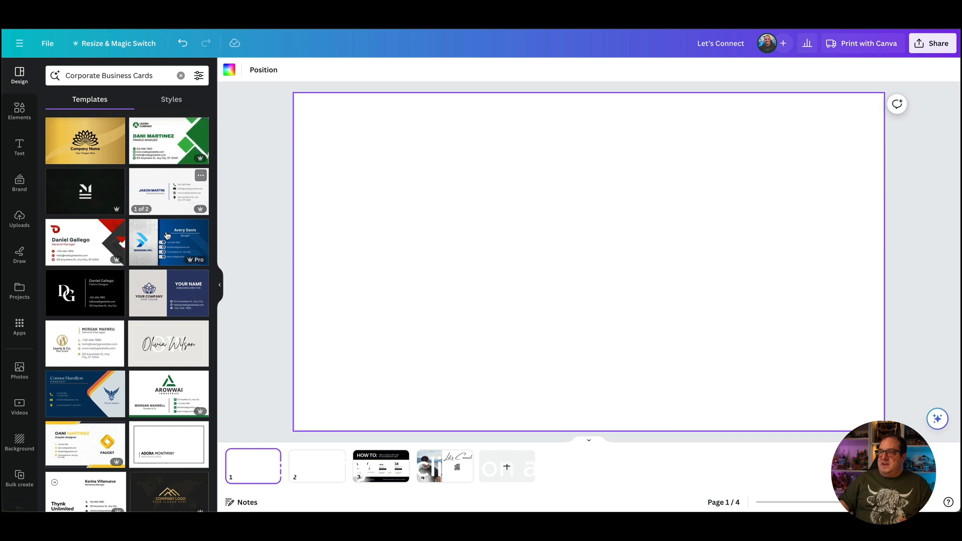
Step: Open the Green and White Modern Business Card template and browse the similar designs listed with it
{"action": "left_click", "coordinate": [165, 140]}
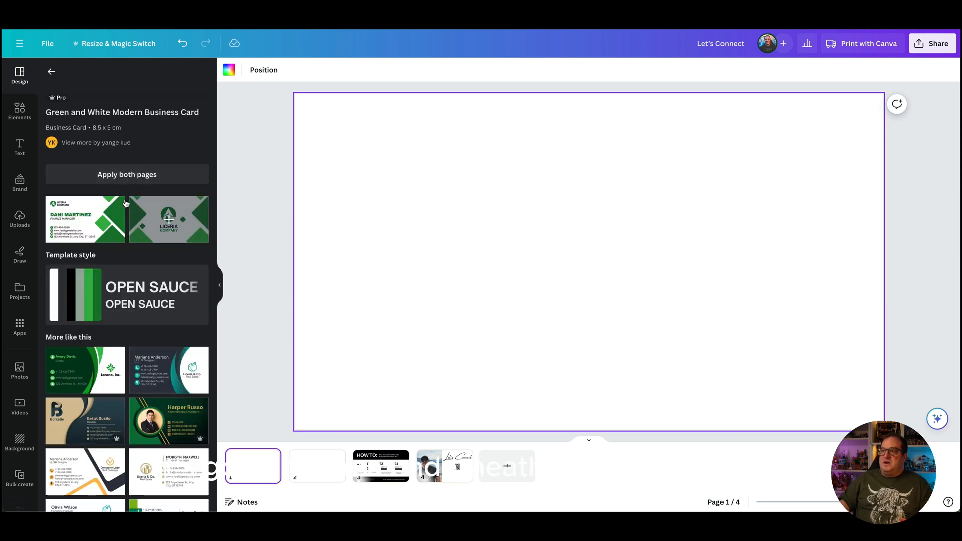
{"action": "scroll", "coordinate": [129, 333], "scroll_direction": "down", "scroll_amount": 3}
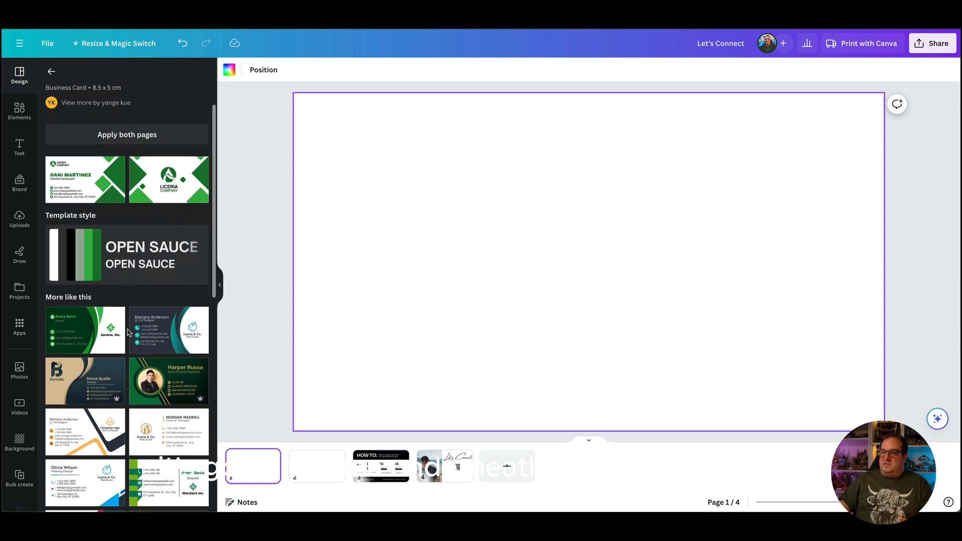
{"action": "scroll", "coordinate": [144, 351], "scroll_direction": "down", "scroll_amount": 2}
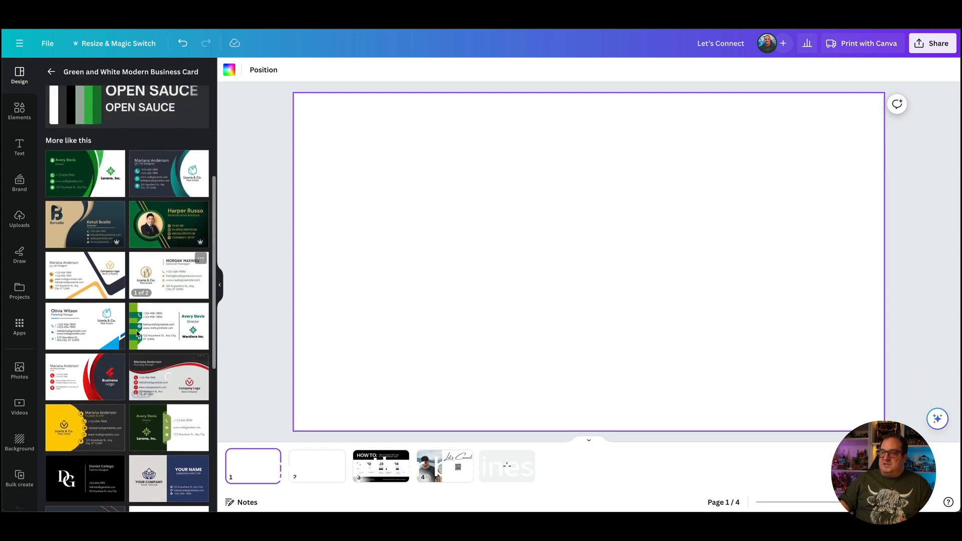
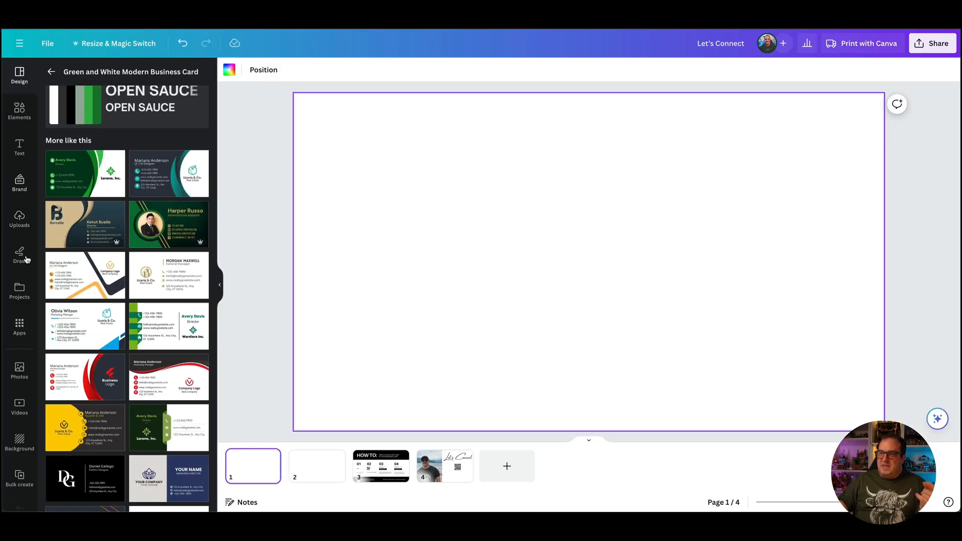
Step: Look at the Flowcode QR app's options and return to the list of QR code apps
{"action": "left_click", "coordinate": [19, 327]}
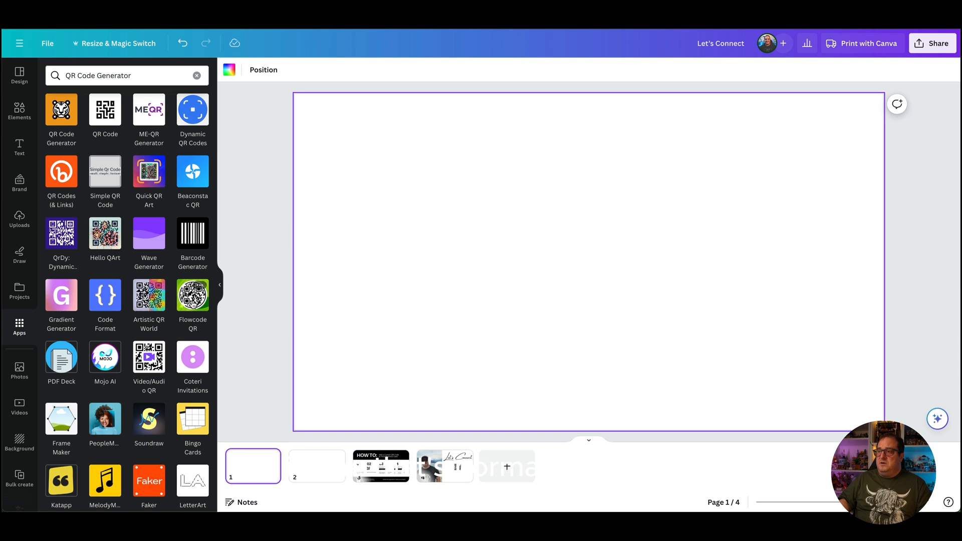
{"action": "left_click", "coordinate": [192, 301]}
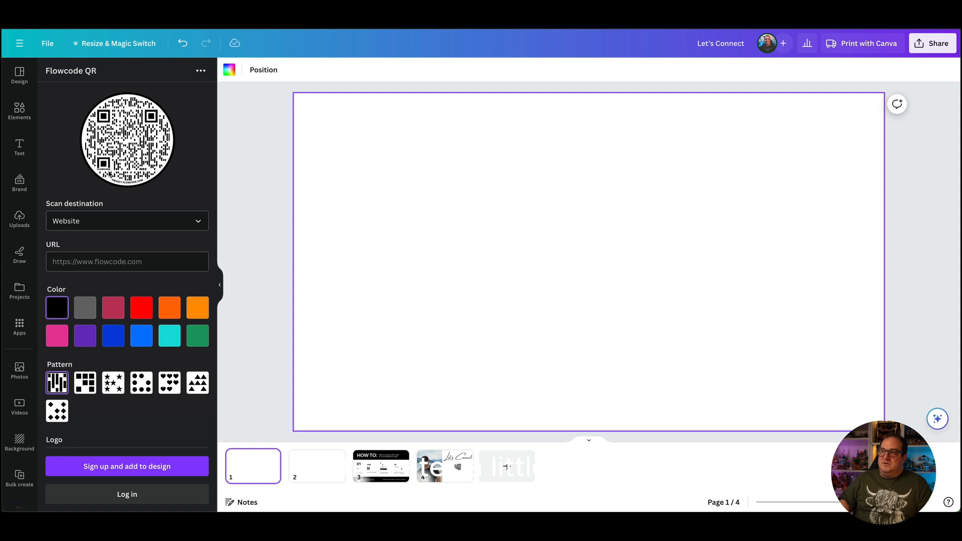
{"action": "left_click", "coordinate": [23, 330]}
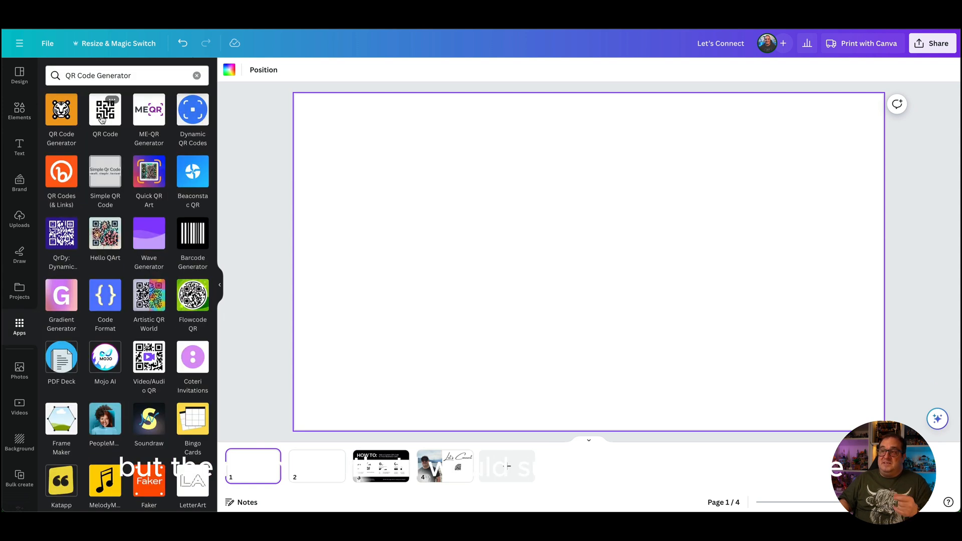
{"action": "left_click", "coordinate": [103, 117]}
{"action": "left_click", "coordinate": [95, 144]}
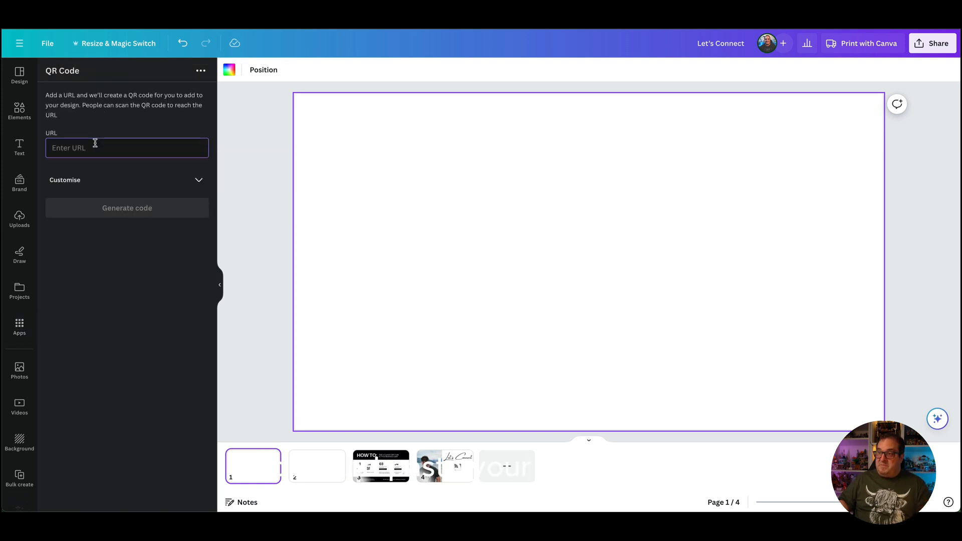
{"action": "type", "text": "https://www.bettercontentcreators.com/quick-links"}
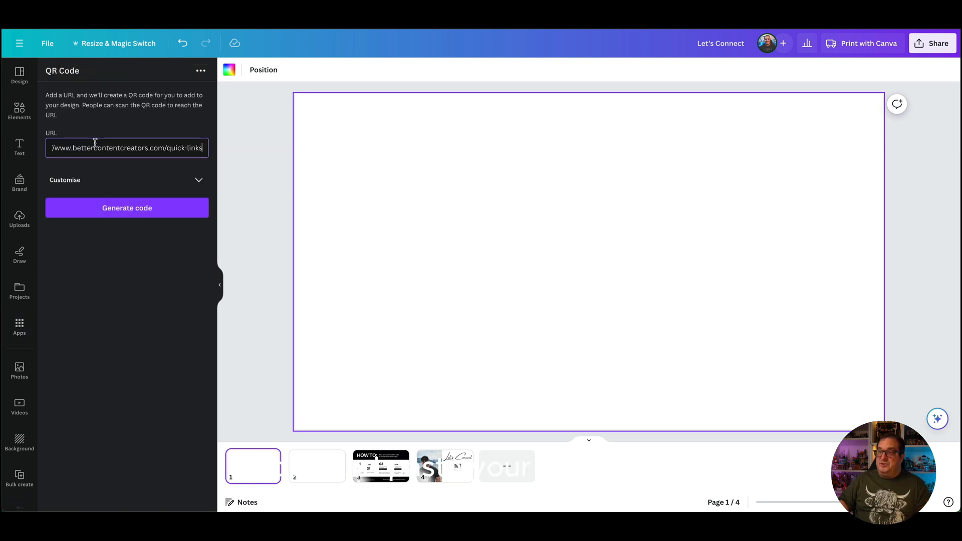
{"action": "left_click", "coordinate": [112, 185]}
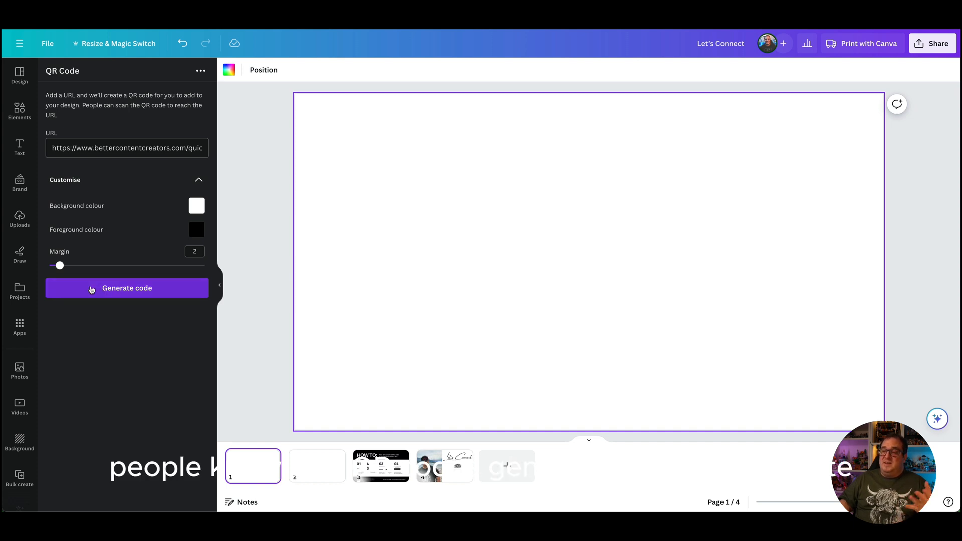
{"action": "left_click", "coordinate": [92, 289]}
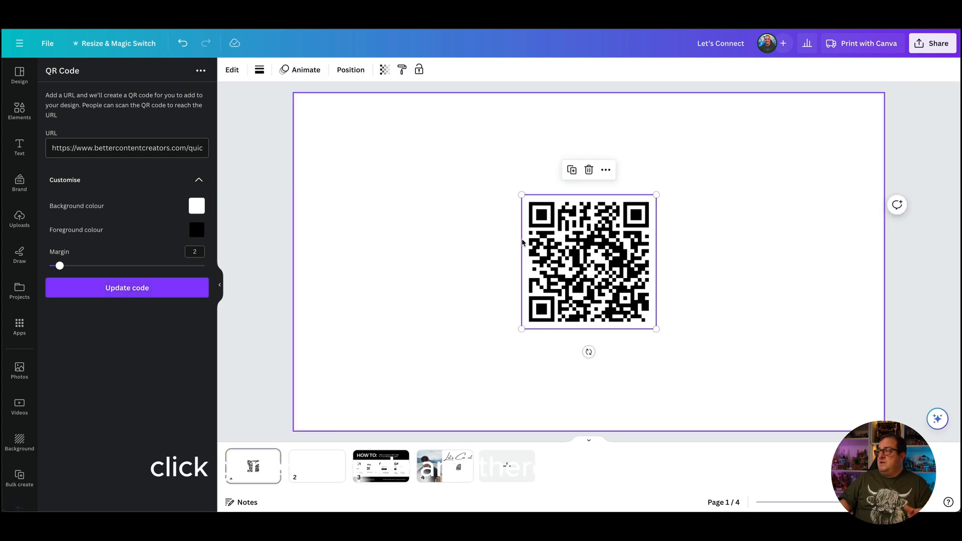
{"action": "left_click", "coordinate": [430, 264]}
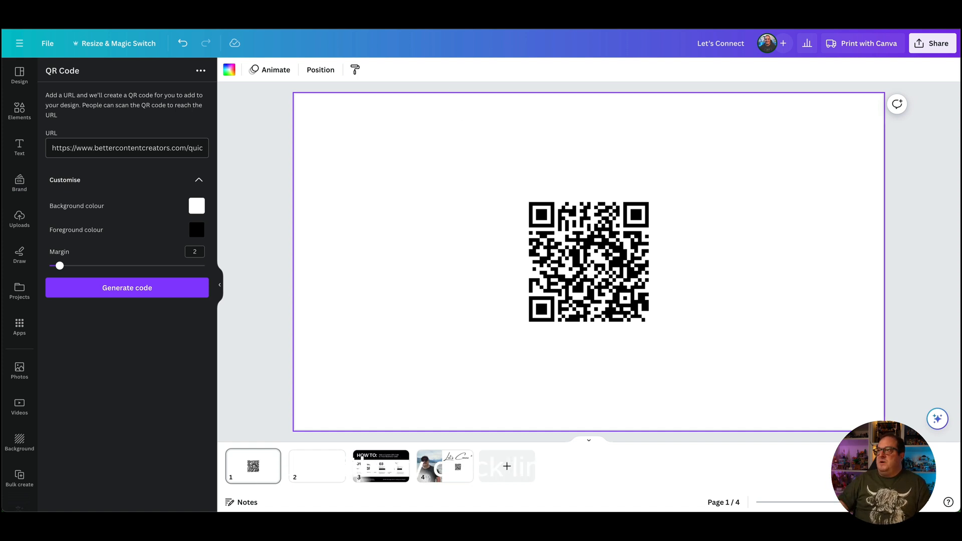
Step: Delete the QR code from the card and select the blank page 1
{"action": "left_click_drag", "start_coordinate": [587, 255], "coordinate": [581, 255]}
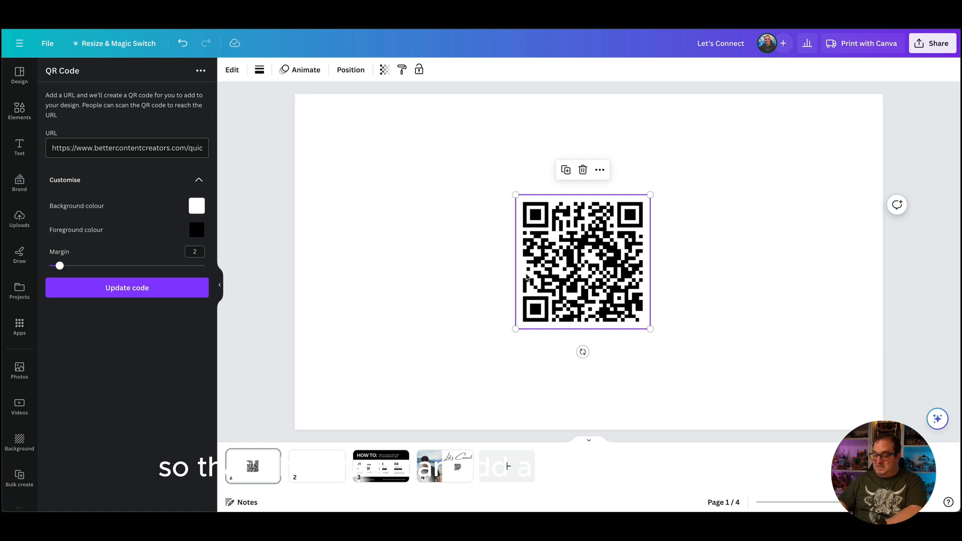
{"action": "key", "text": "Delete"}
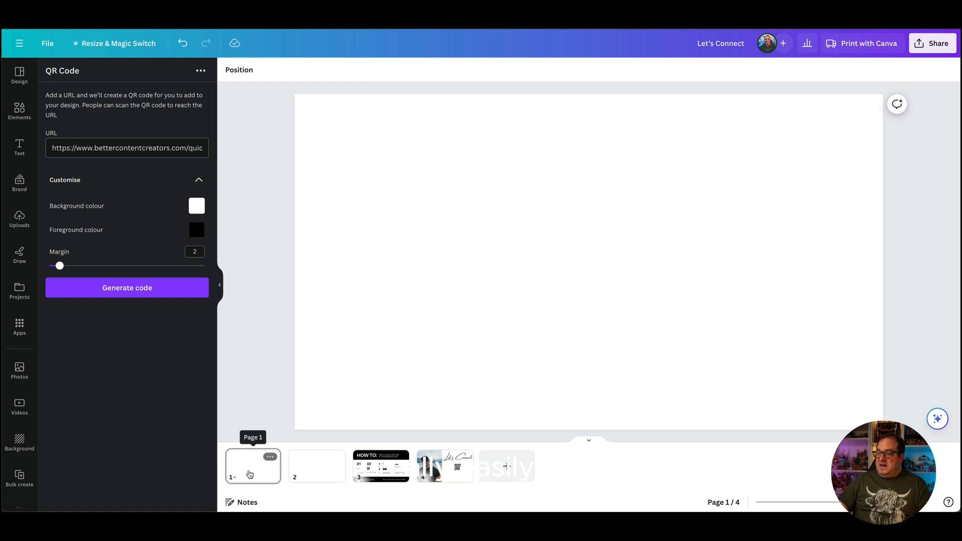
{"action": "left_click", "coordinate": [249, 474]}
Step: Go back to the design templates and search them for event planner
{"action": "left_click", "coordinate": [18, 75]}
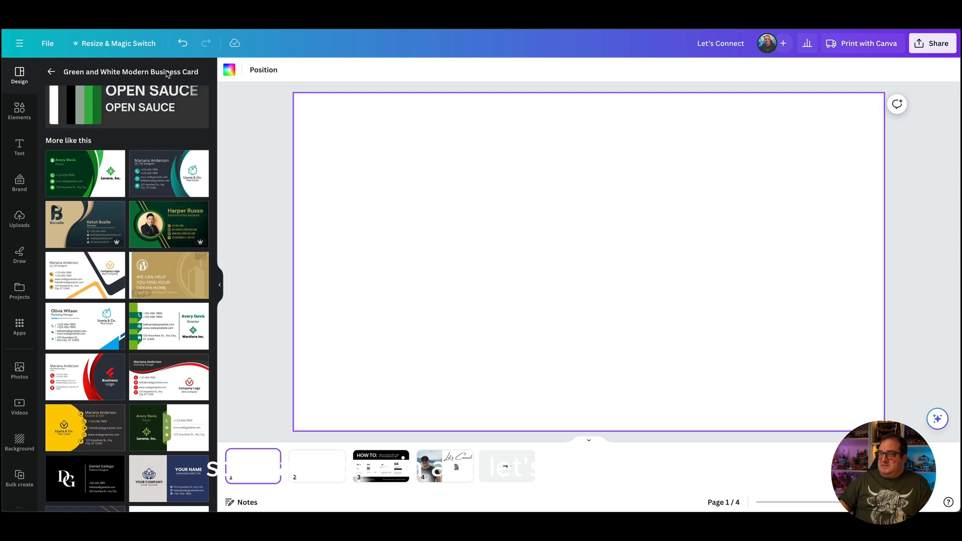
{"action": "left_click", "coordinate": [52, 72]}
{"action": "triple_click", "coordinate": [119, 75]}
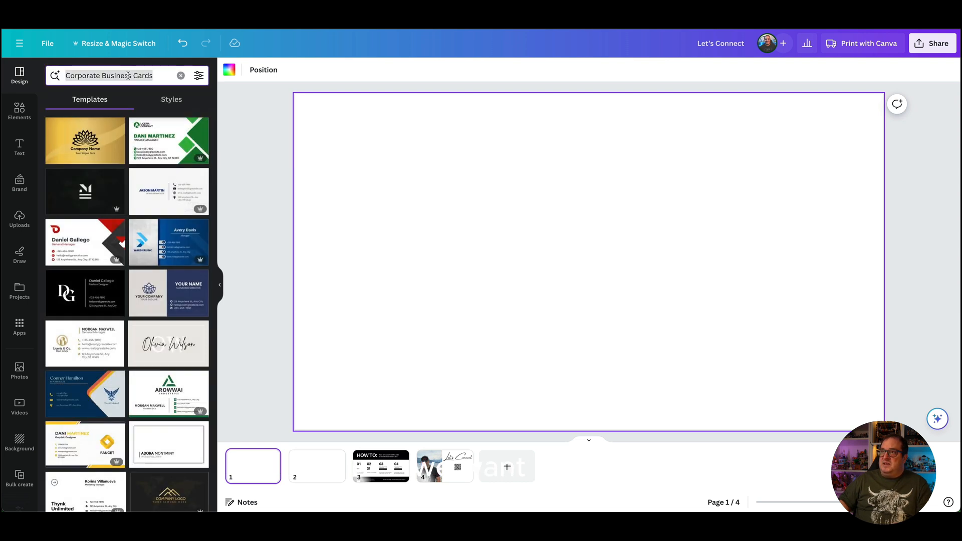
{"action": "type", "text": "event"}
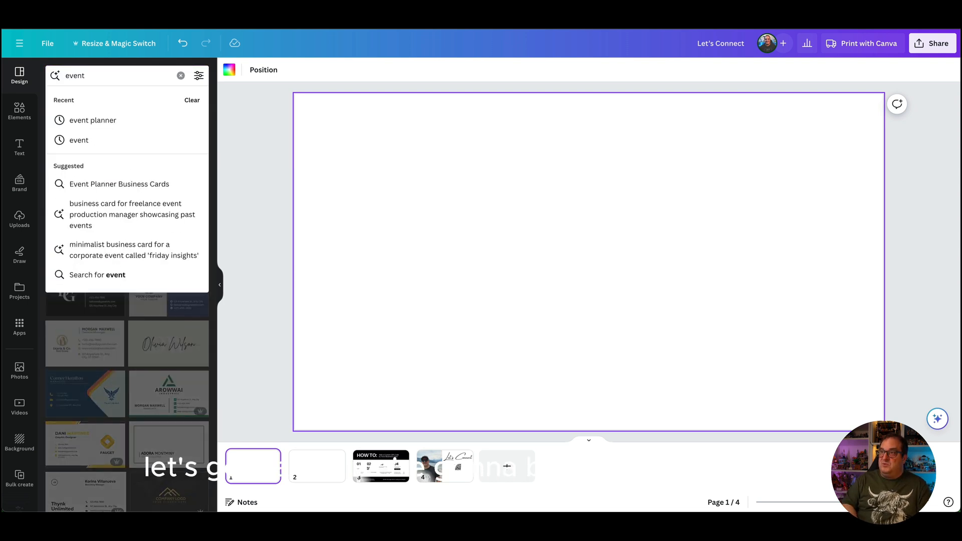
{"action": "left_click", "coordinate": [104, 120]}
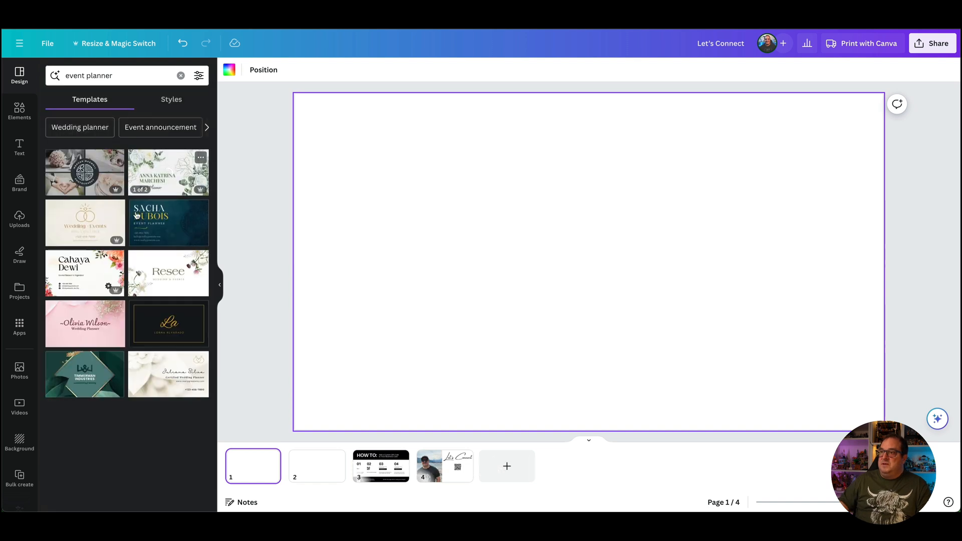
Step: Apply the contact-details side of the Purple Orange Modern Event Planner Business Card template to page 1
{"action": "scroll", "coordinate": [173, 275], "scroll_direction": "down", "scroll_amount": 3}
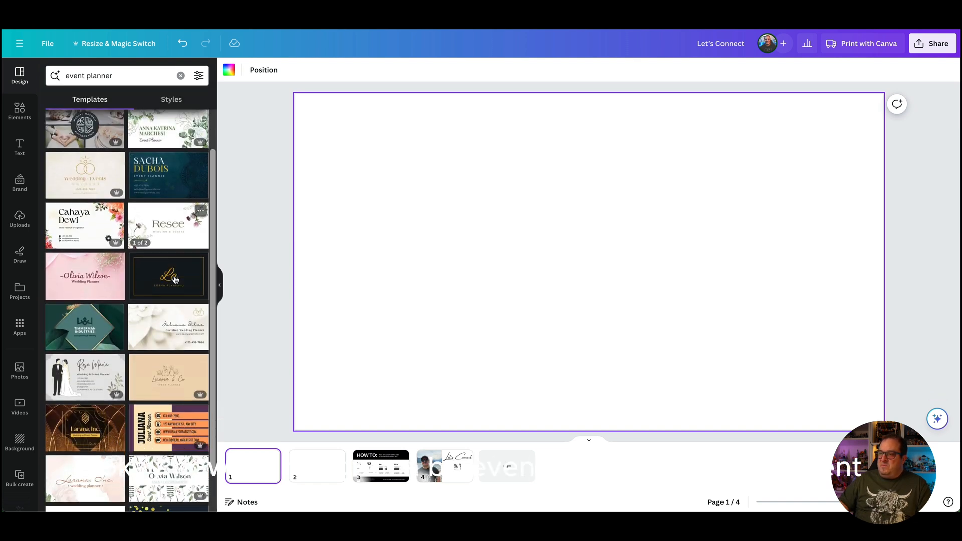
{"action": "scroll", "coordinate": [175, 280], "scroll_direction": "down", "scroll_amount": 1}
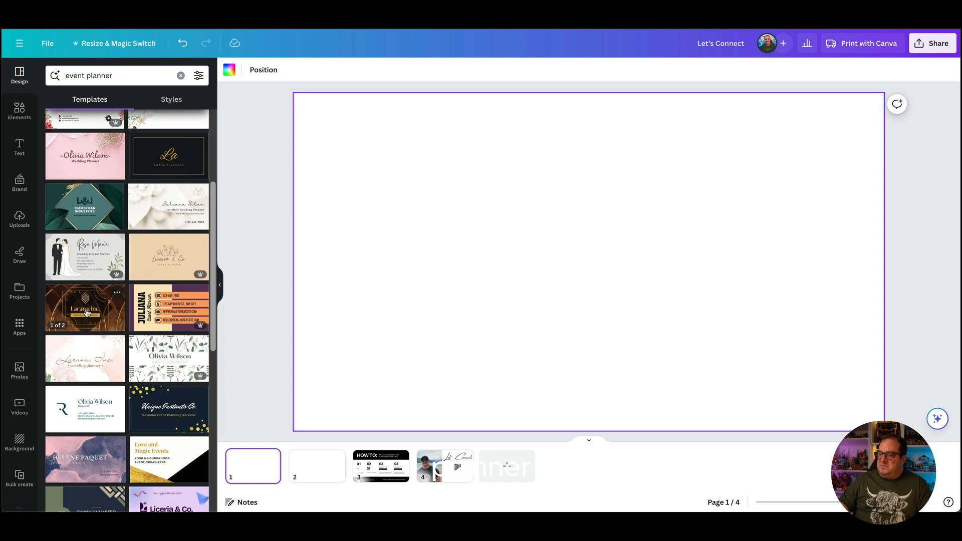
{"action": "scroll", "coordinate": [86, 313], "scroll_direction": "down", "scroll_amount": 2}
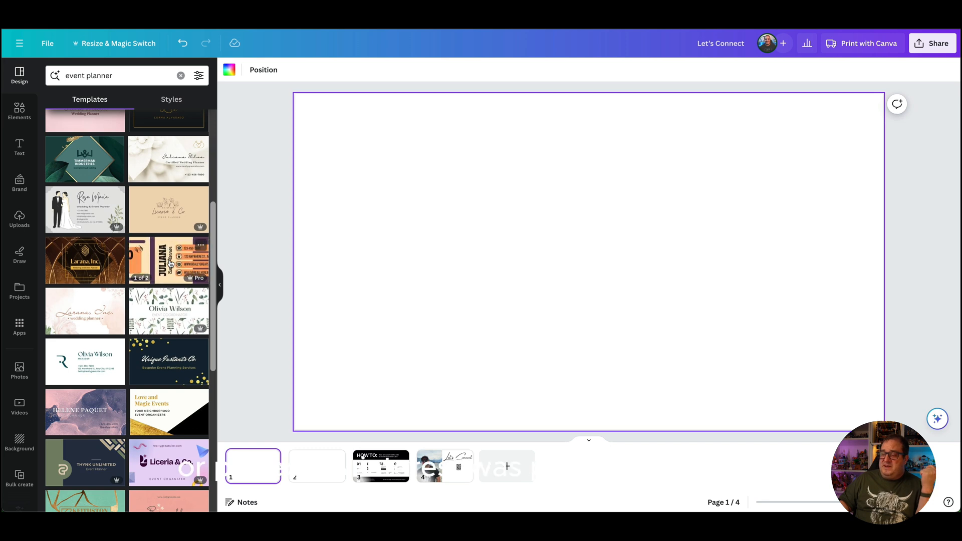
{"action": "left_click", "coordinate": [170, 263]}
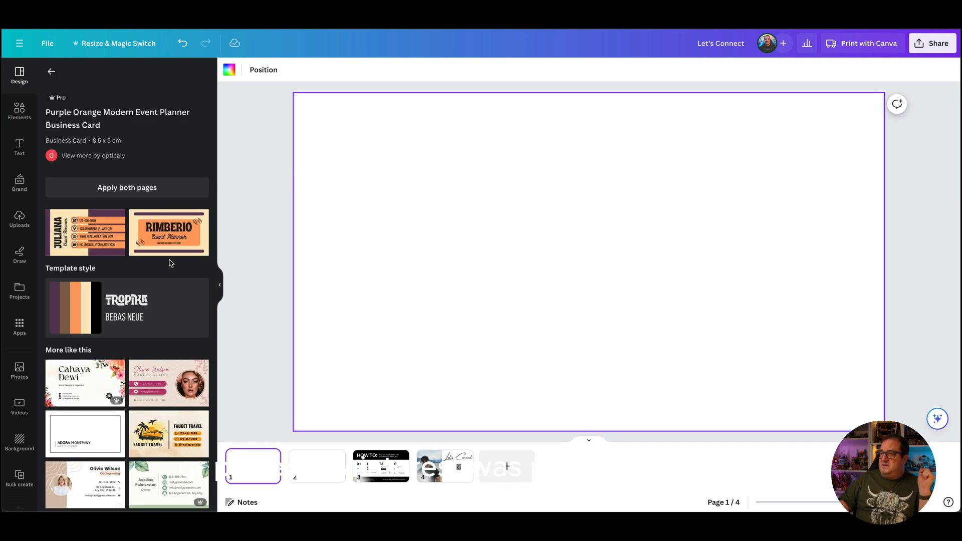
{"action": "left_click", "coordinate": [83, 232]}
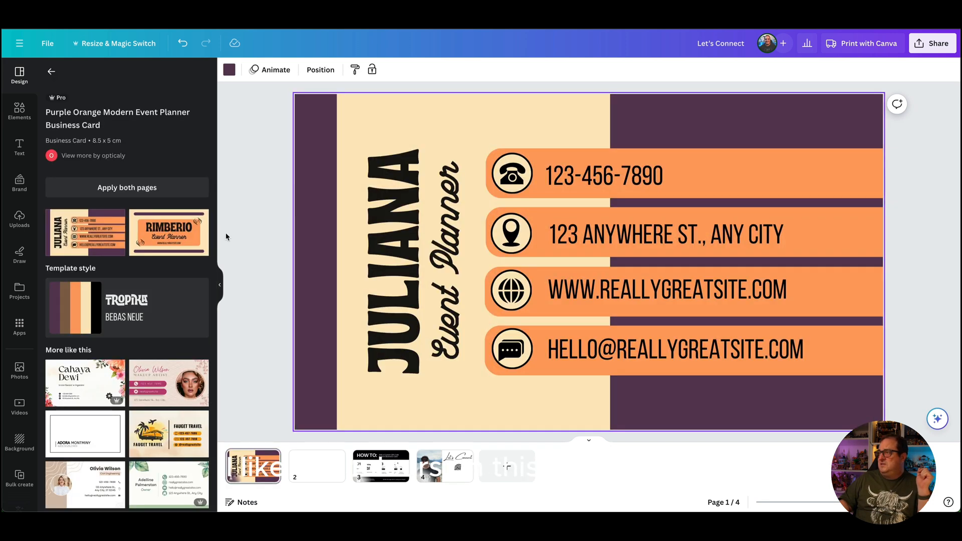
Step: Replace the vertical name heading on the card with the card owner's first name and deselect the text
{"action": "left_click", "coordinate": [389, 275]}
{"action": "left_click", "coordinate": [390, 226]}
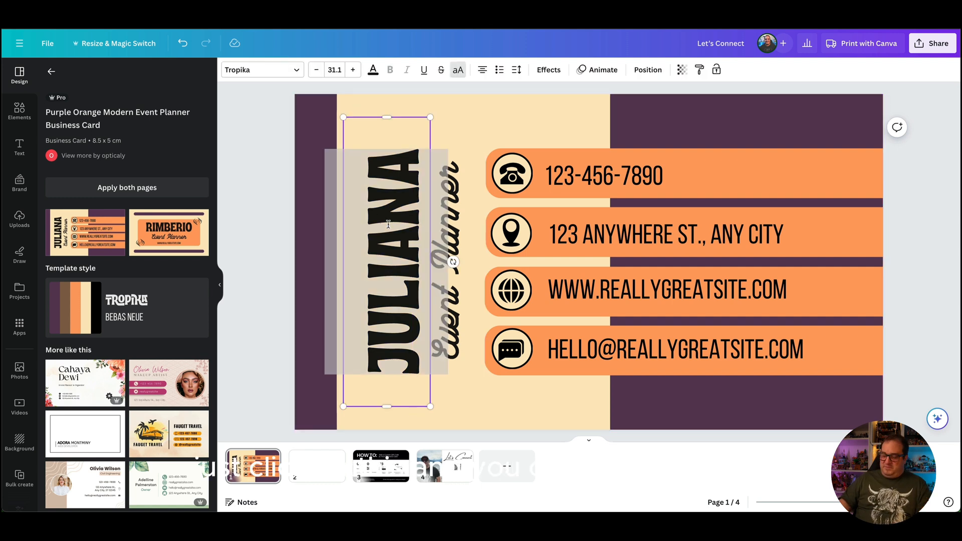
{"action": "type", "text": "DARREN"}
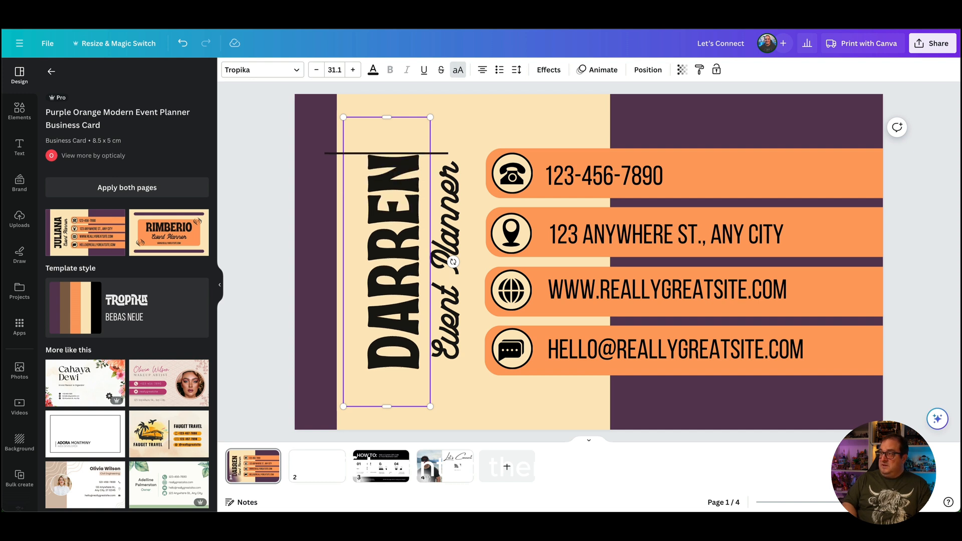
{"action": "left_click", "coordinate": [232, 247]}
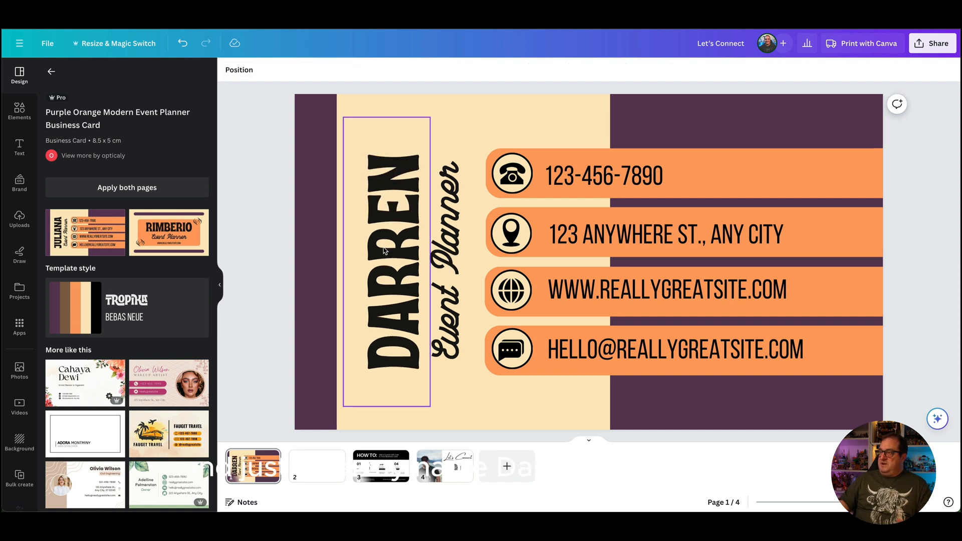
Step: Delete the entire address row from the contact card, including its location icon, circle, address text and orange bar
{"action": "left_click", "coordinate": [600, 174]}
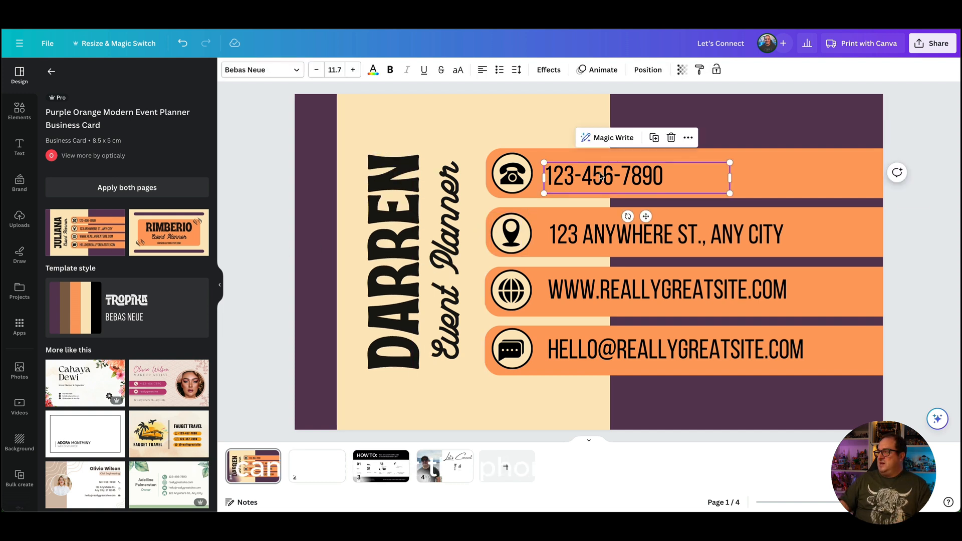
{"action": "left_click", "coordinate": [600, 173]}
{"action": "left_click", "coordinate": [568, 239]}
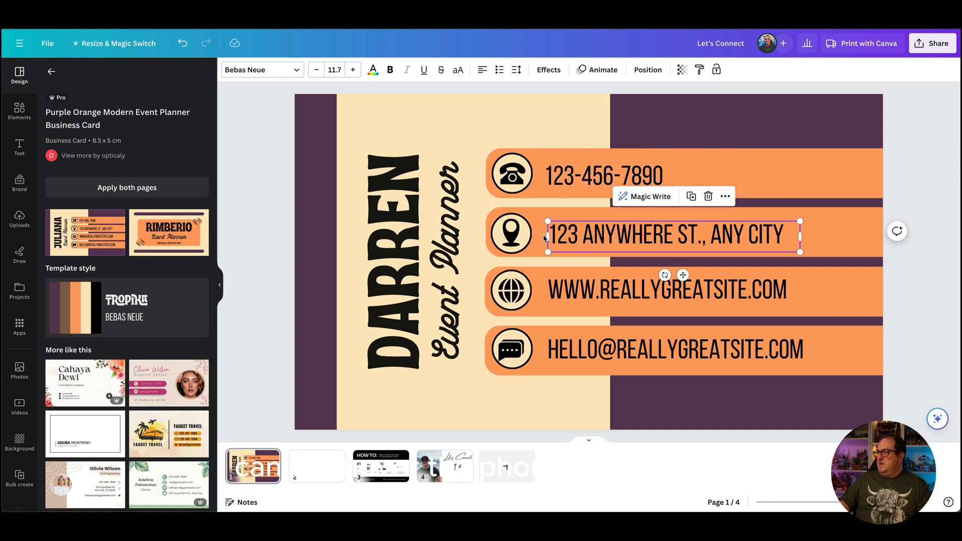
{"action": "left_click", "coordinate": [510, 231]}
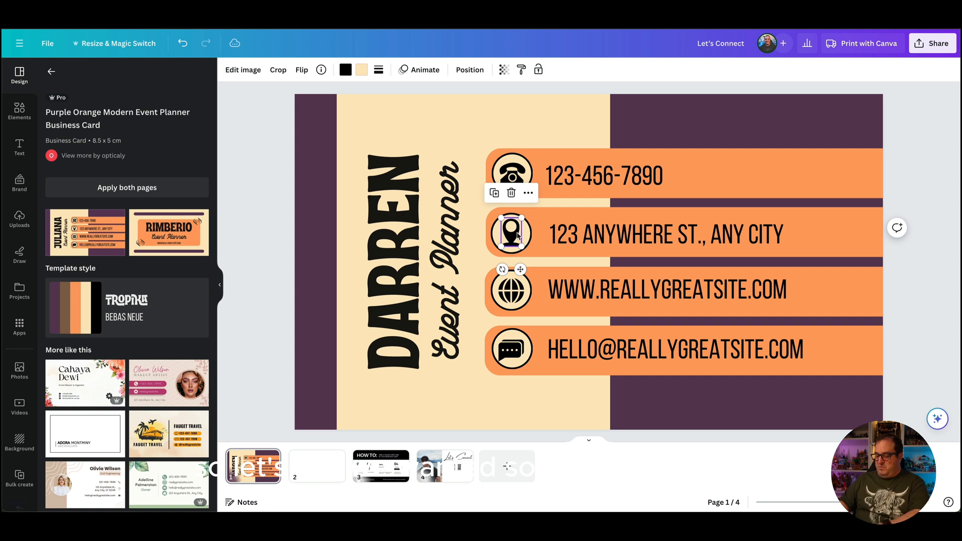
{"action": "key", "text": "Delete"}
{"action": "left_click", "coordinate": [517, 235]}
{"action": "key", "text": "Delete"}
{"action": "left_click", "coordinate": [604, 235]}
{"action": "key", "text": "Delete"}
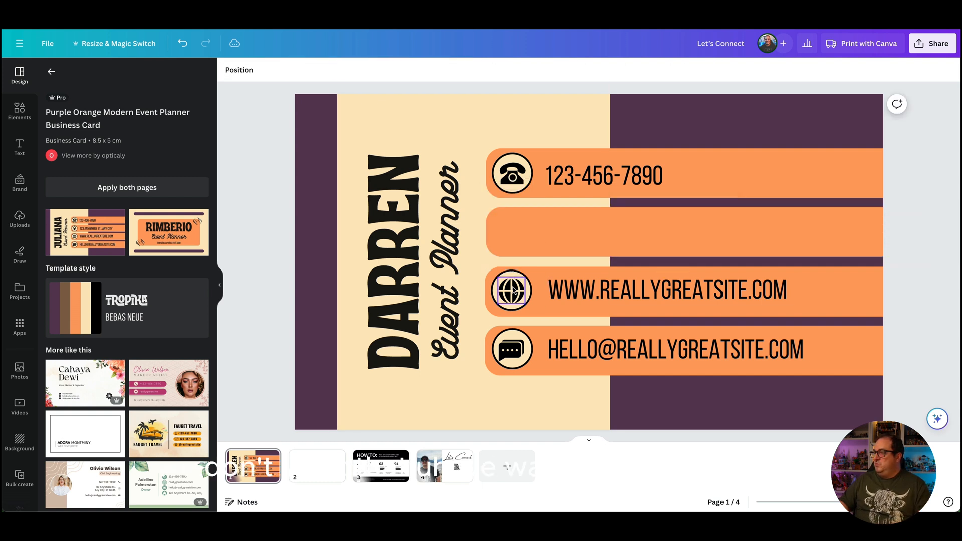
{"action": "left_click", "coordinate": [562, 231]}
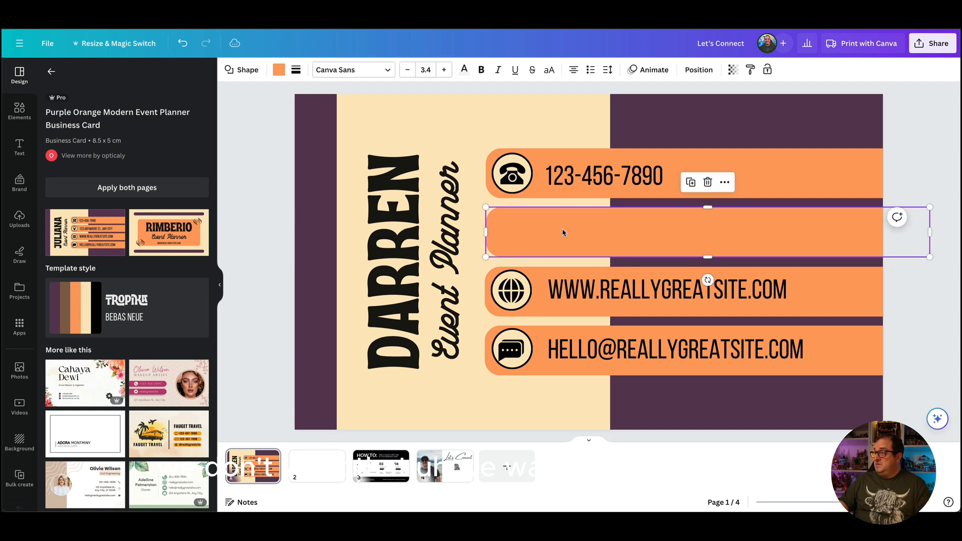
{"action": "key", "text": "Delete"}
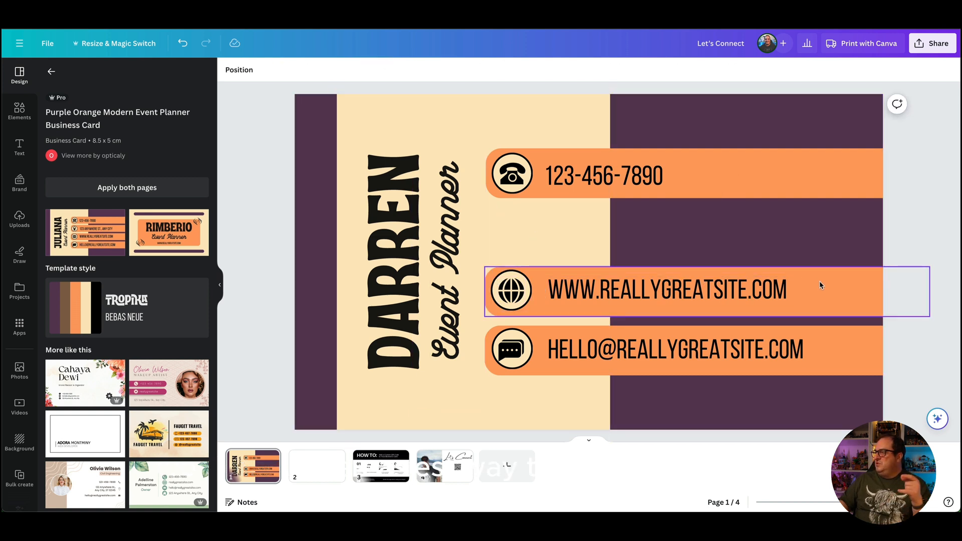
Step: Move the website and email rows up beneath the phone row, including their icons, circles, orange bars and both texts
{"action": "left_click", "coordinate": [635, 295]}
{"action": "left_click", "coordinate": [648, 70]}
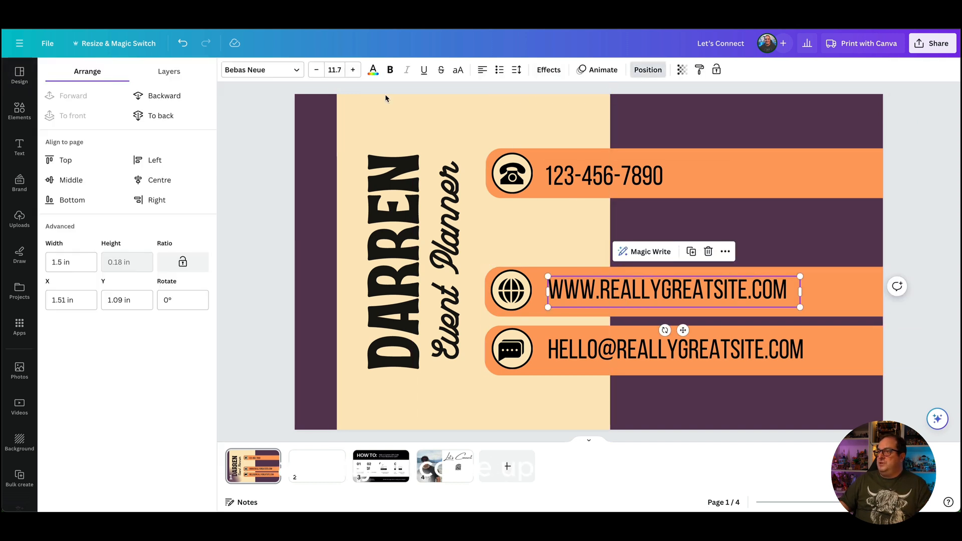
{"action": "left_click", "coordinate": [170, 72]}
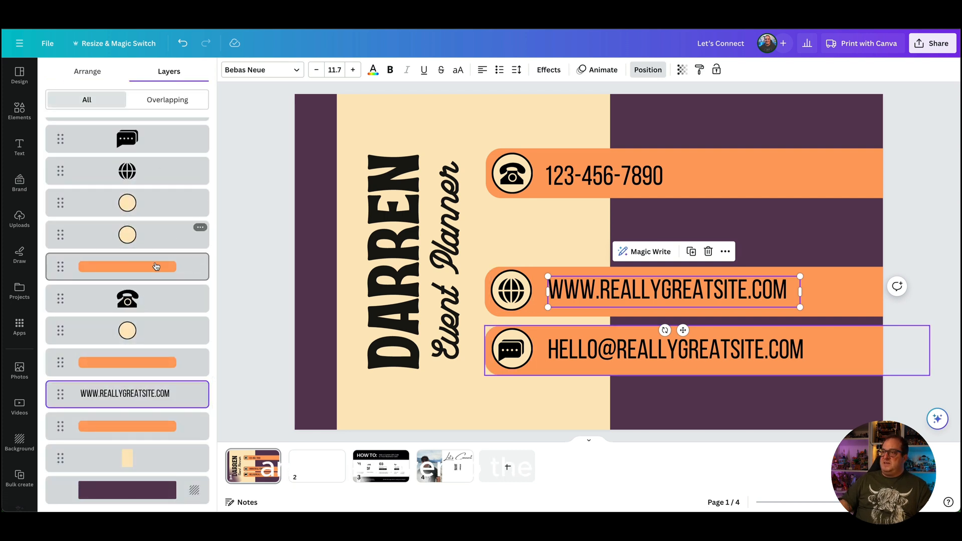
{"action": "left_click", "coordinate": [163, 214]}
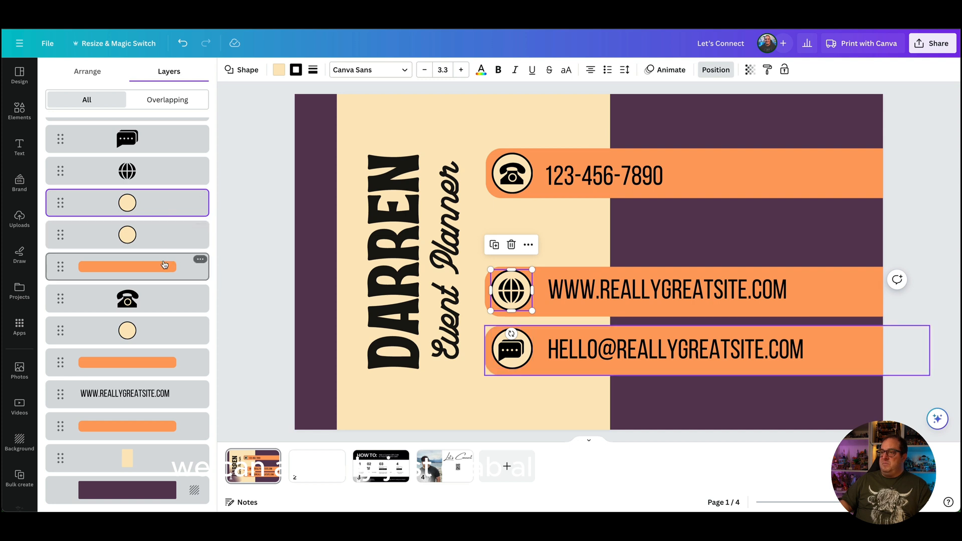
{"action": "left_click", "coordinate": [149, 239]}
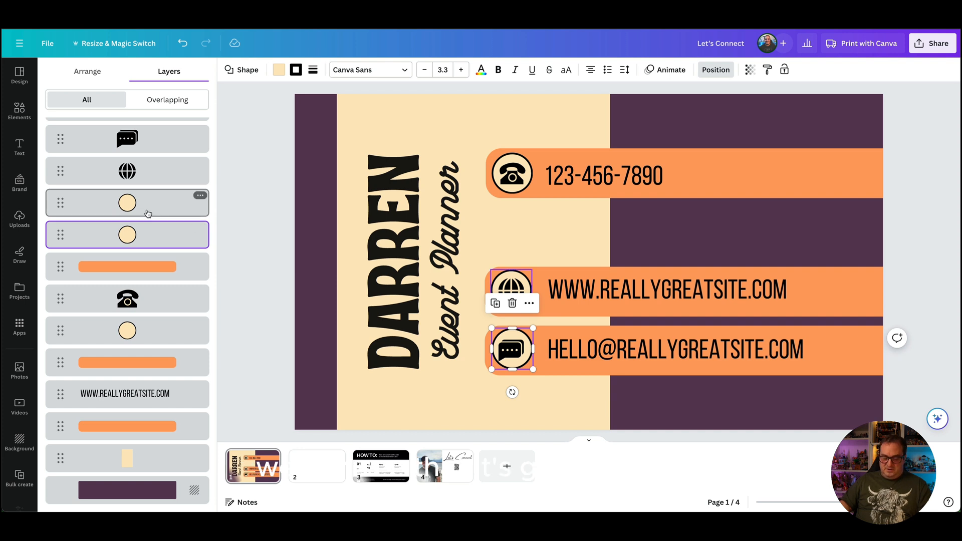
{"action": "left_click", "coordinate": [148, 214], "text": "shift"}
{"action": "left_click", "coordinate": [148, 272], "text": "shift"}
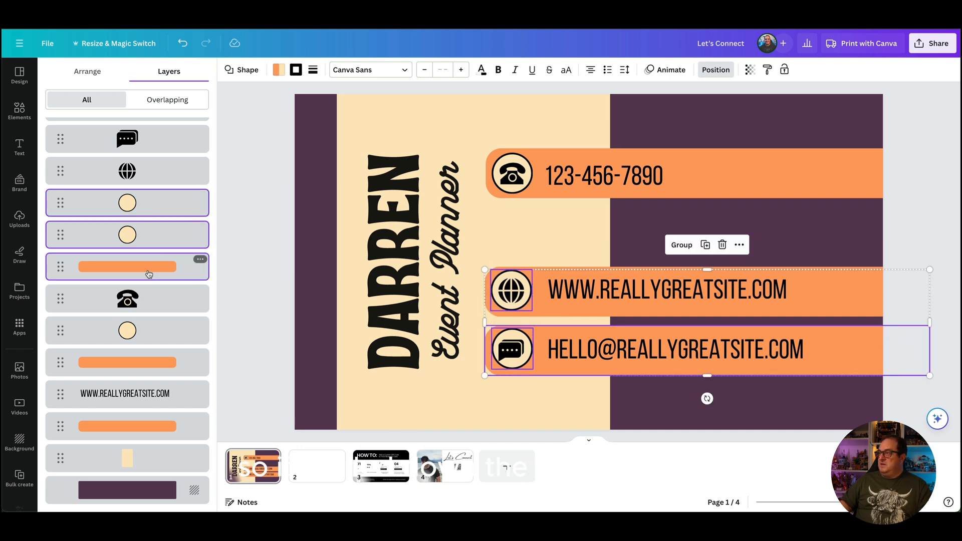
{"action": "left_click", "coordinate": [142, 304], "text": "shift"}
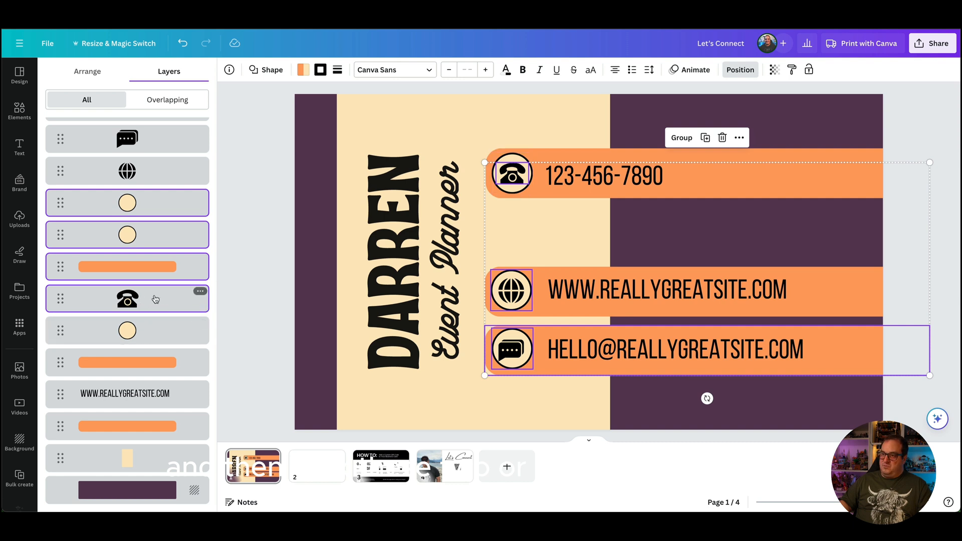
{"action": "left_click", "coordinate": [154, 333], "text": "shift"}
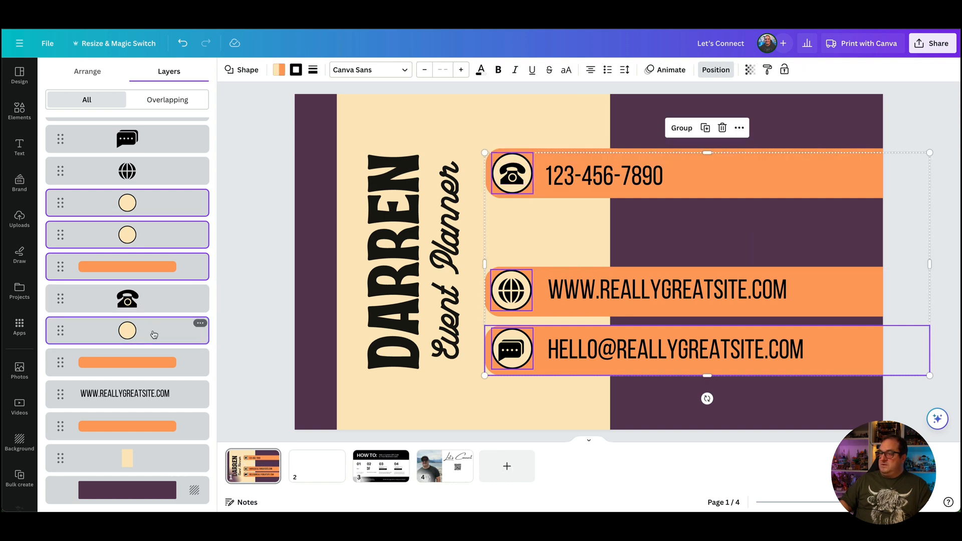
{"action": "left_click", "coordinate": [153, 334], "text": "shift"}
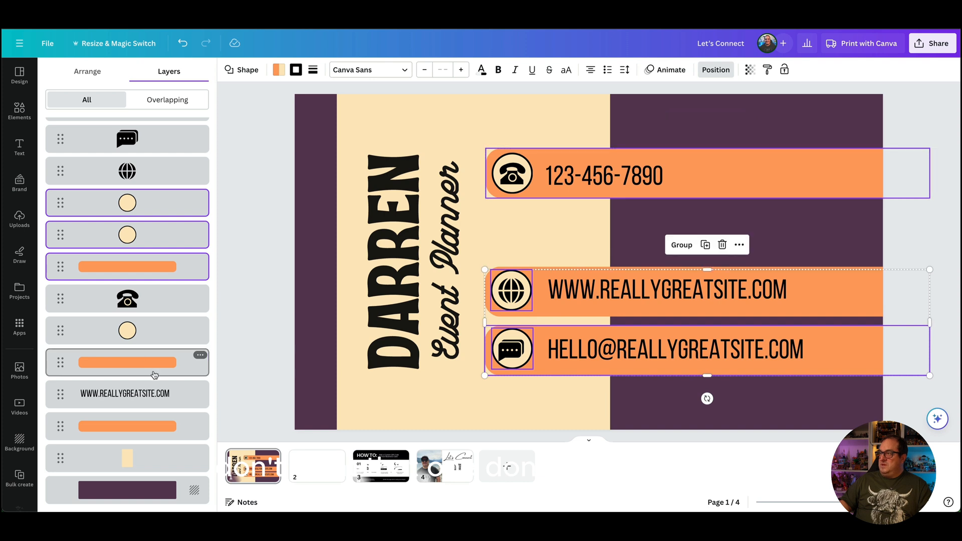
{"action": "left_click", "coordinate": [136, 395], "text": "shift"}
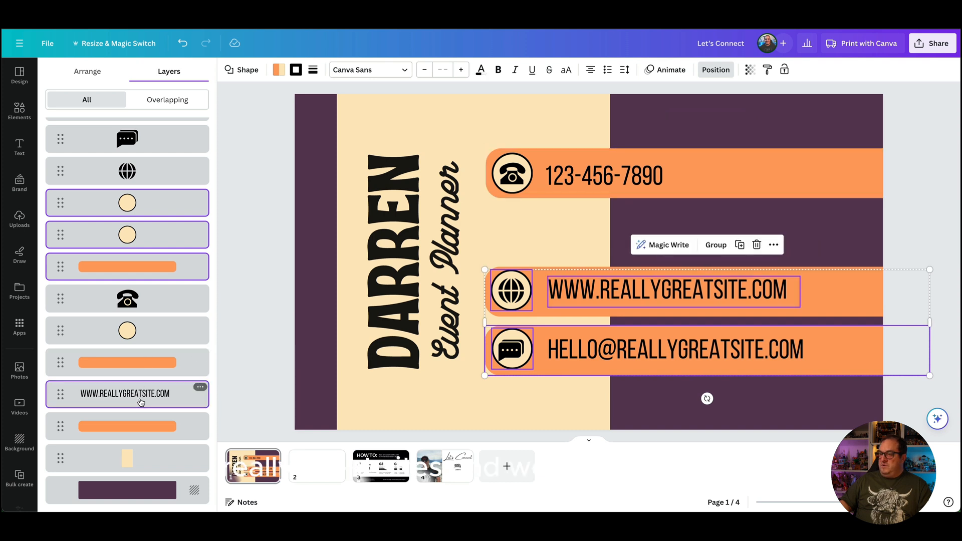
{"action": "left_click", "coordinate": [131, 432], "text": "shift"}
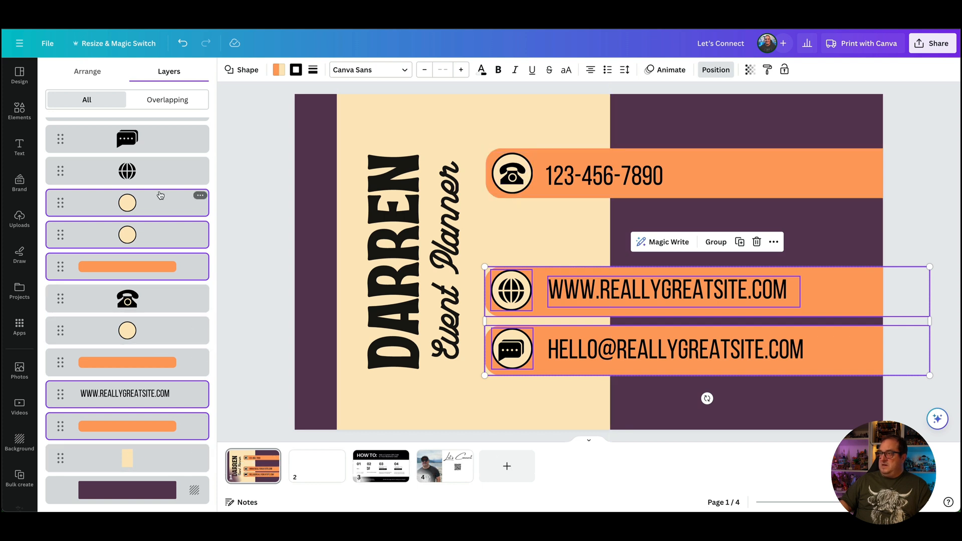
{"action": "left_click", "coordinate": [134, 174], "text": "shift"}
{"action": "left_click", "coordinate": [131, 140], "text": "shift"}
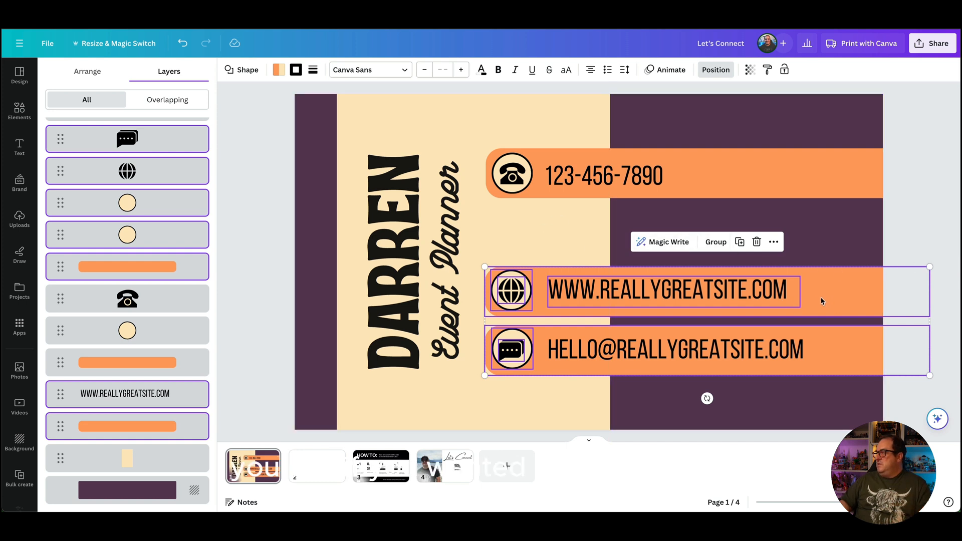
{"action": "left_click_drag", "start_coordinate": [819, 296], "coordinate": [823, 237]}
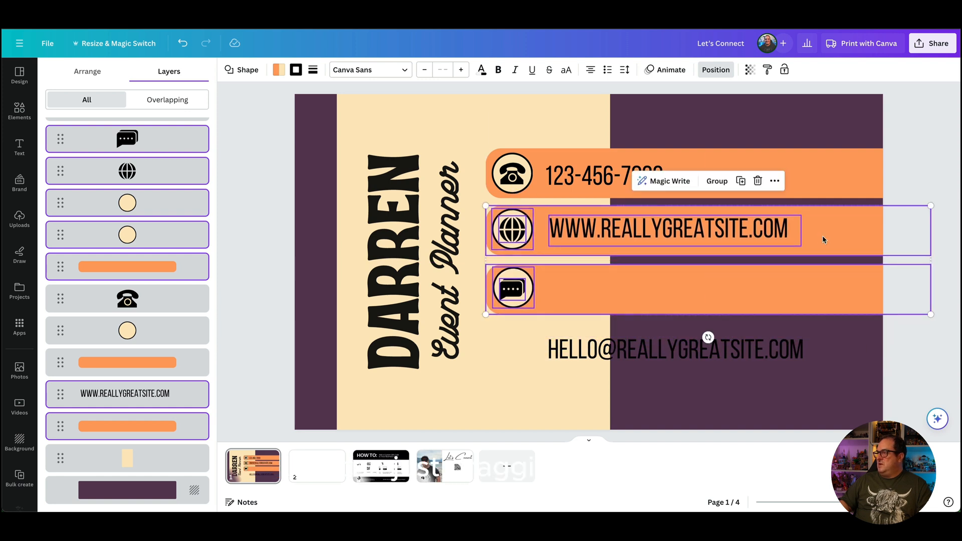
{"action": "left_click", "coordinate": [663, 354]}
{"action": "left_click_drag", "start_coordinate": [664, 353], "coordinate": [662, 289]}
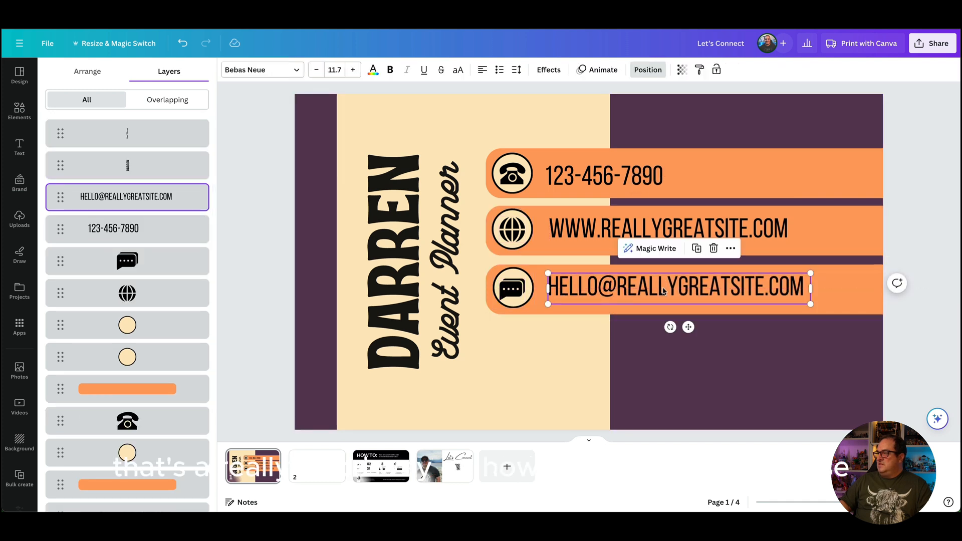
Step: Group all elements of the phone, website and email rows and align the group to the vertical middle of the page
{"action": "left_click", "coordinate": [142, 230], "text": "shift"}
{"action": "left_click", "coordinate": [141, 261], "text": "shift"}
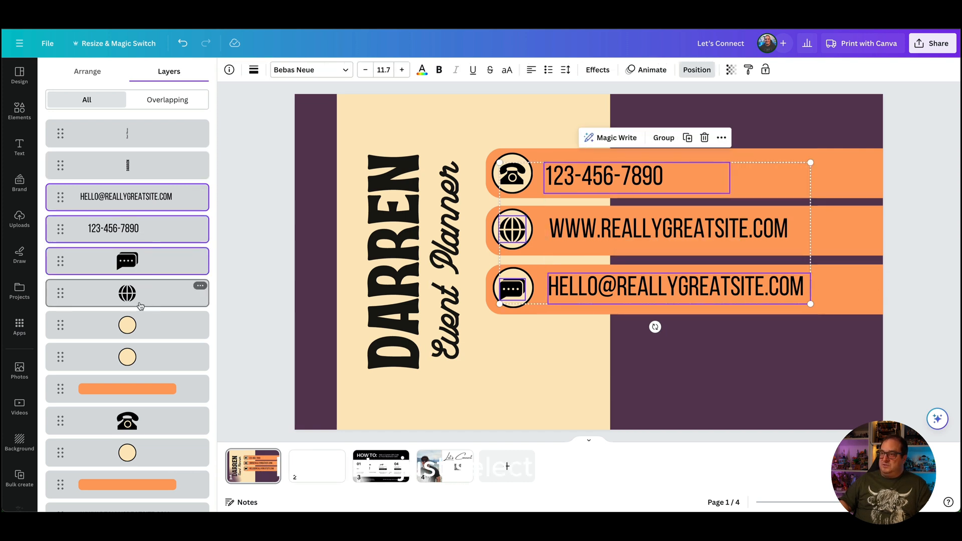
{"action": "left_click", "coordinate": [140, 294], "text": "shift"}
{"action": "scroll", "coordinate": [141, 300], "scroll_direction": "down", "scroll_amount": 2}
{"action": "left_click", "coordinate": [133, 216], "text": "shift"}
{"action": "left_click", "coordinate": [133, 247], "text": "shift"}
{"action": "left_click", "coordinate": [134, 281], "text": "shift"}
{"action": "left_click", "coordinate": [135, 312], "text": "shift"}
{"action": "left_click", "coordinate": [137, 346], "text": "shift"}
{"action": "left_click", "coordinate": [134, 376], "text": "shift"}
{"action": "left_click", "coordinate": [128, 416], "text": "shift"}
{"action": "left_click", "coordinate": [126, 438], "text": "shift"}
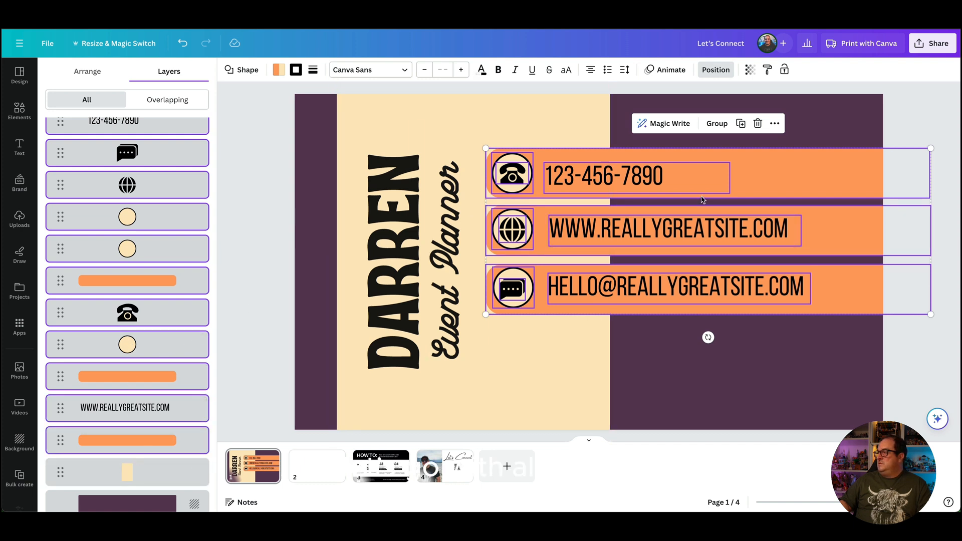
{"action": "left_click", "coordinate": [716, 123]}
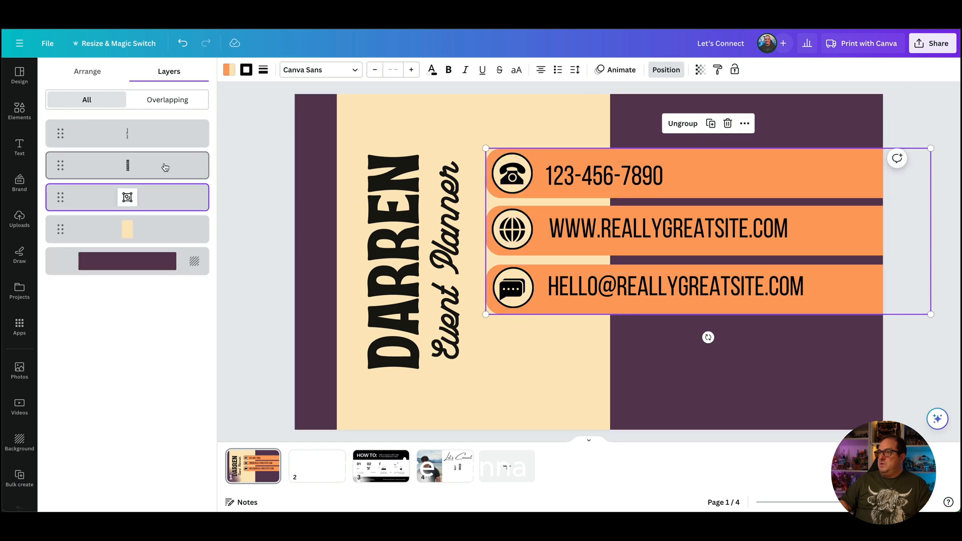
{"action": "left_click", "coordinate": [89, 73]}
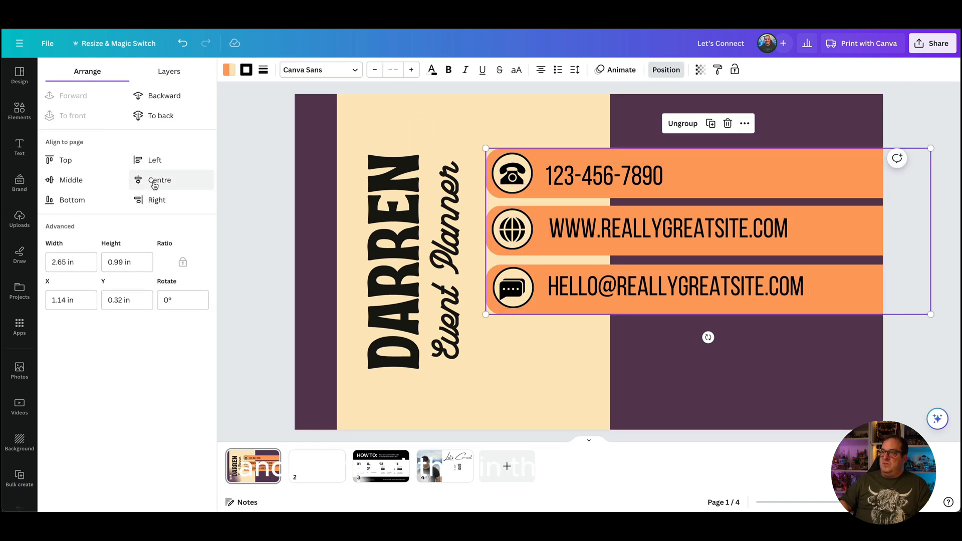
{"action": "left_click", "coordinate": [73, 180]}
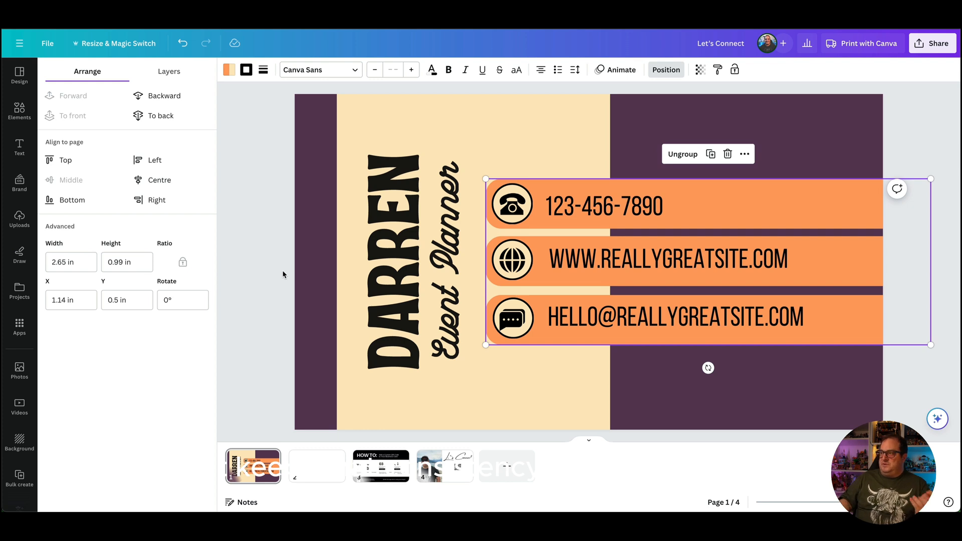
Step: Apply the logo side of the Purple Orange Modern Event Planner Business Card template to the blank page 2
{"action": "left_click", "coordinate": [20, 83]}
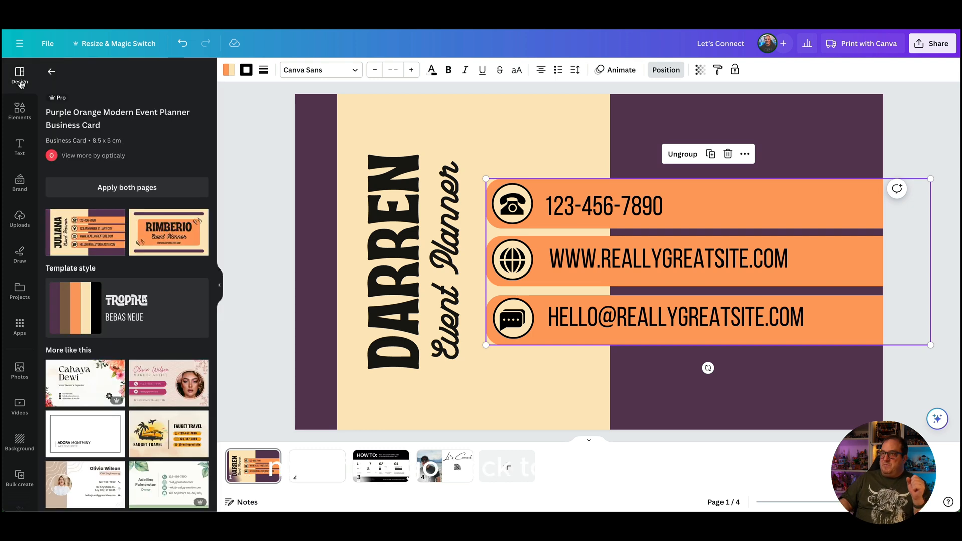
{"action": "left_click", "coordinate": [303, 480]}
{"action": "left_click", "coordinate": [157, 234]}
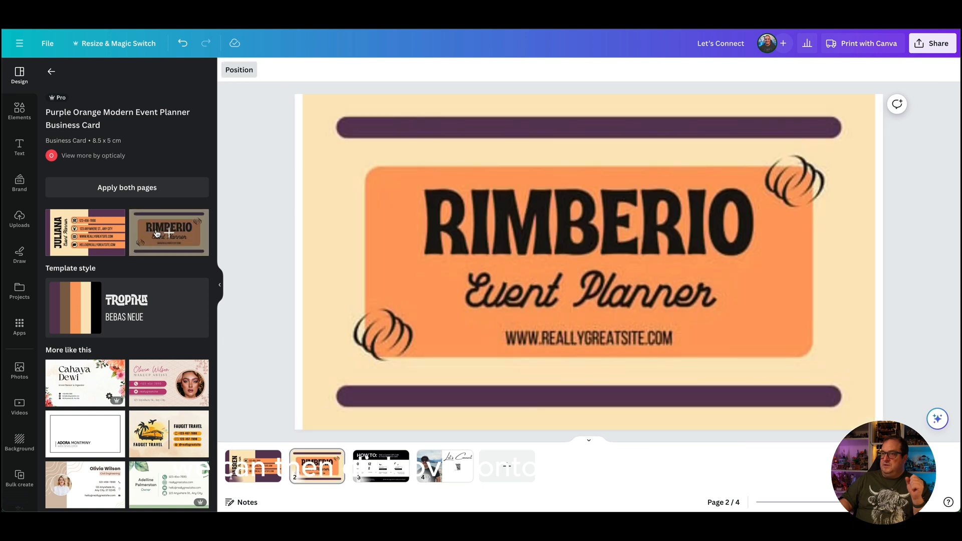
Step: Replace the RIMBERIO heading on page 2 with the card owner's first name and delete the website text below it
{"action": "left_click", "coordinate": [540, 231]}
{"action": "type", "text": "DARREN"}
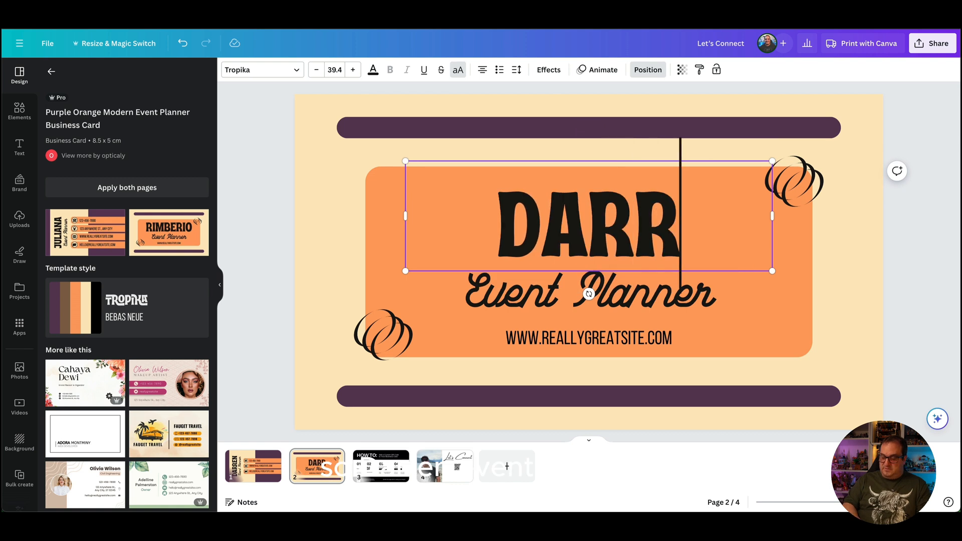
{"action": "left_click", "coordinate": [340, 273]}
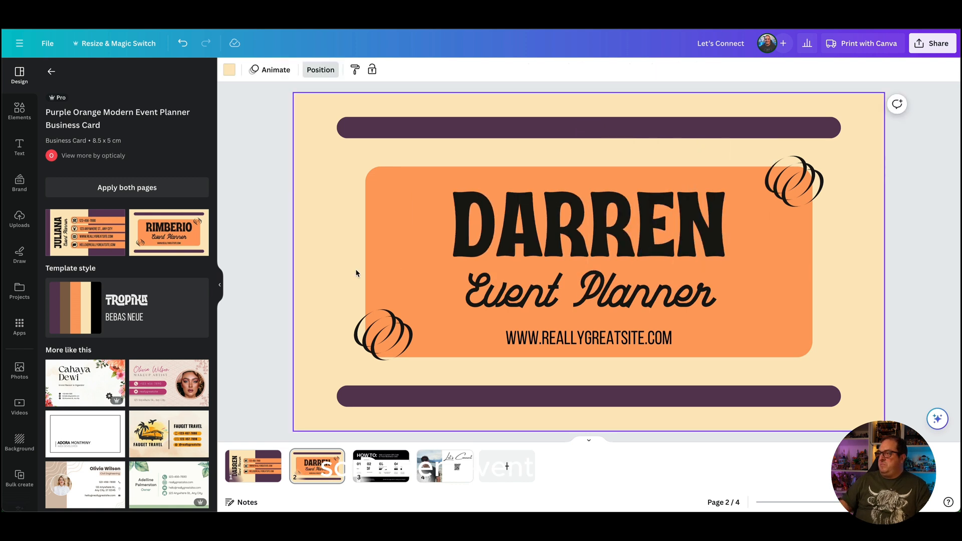
{"action": "left_click", "coordinate": [599, 346]}
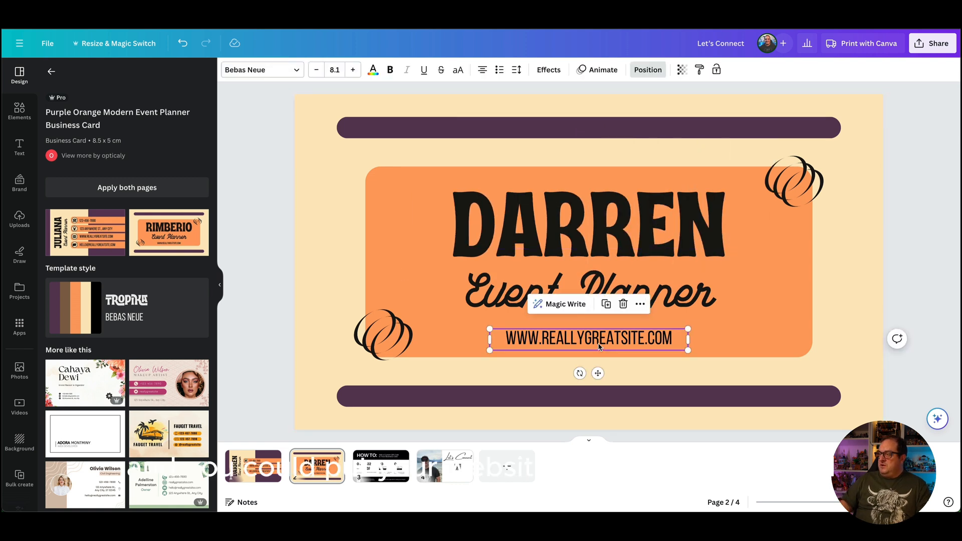
{"action": "key", "text": "Delete"}
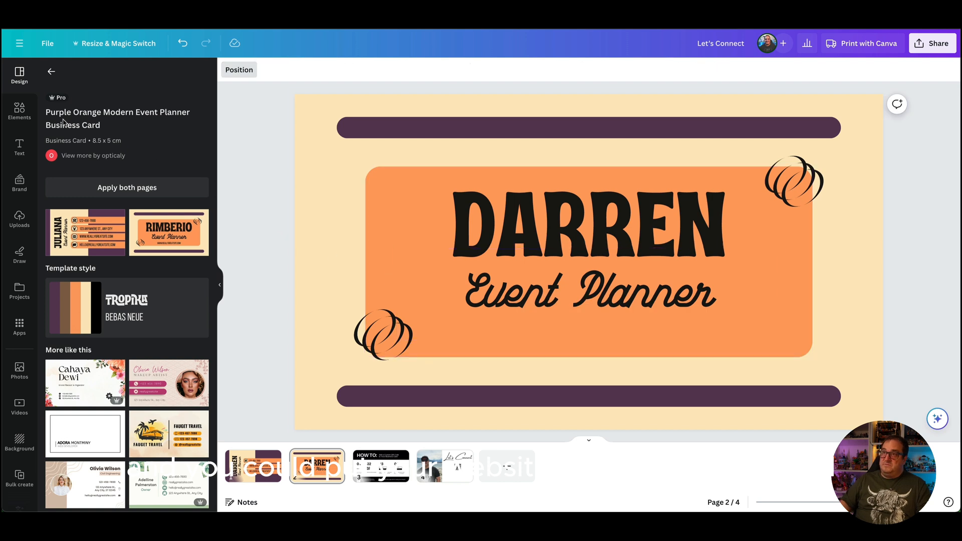
Step: Check the QR code on page 4, return to page 1 and open the QR Code app
{"action": "left_click", "coordinate": [444, 465]}
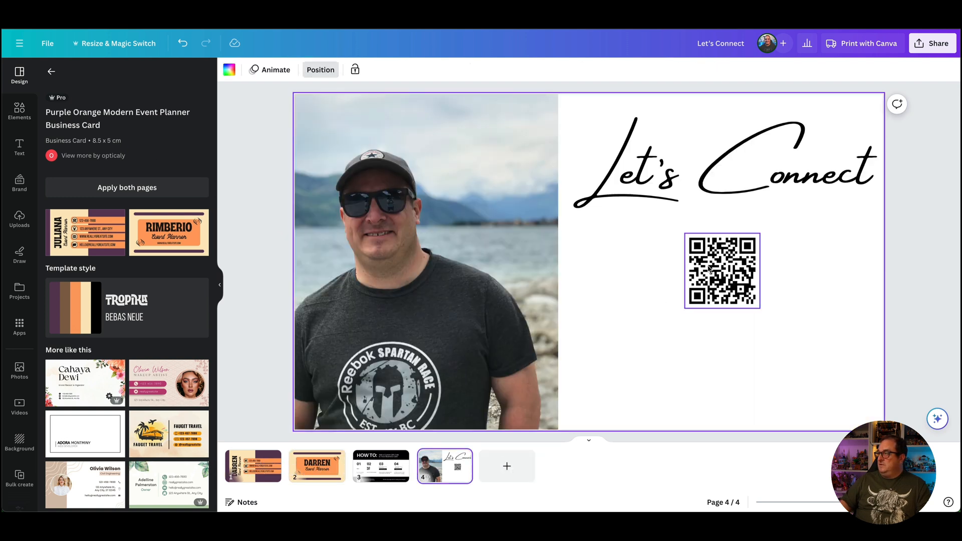
{"action": "left_click", "coordinate": [709, 269]}
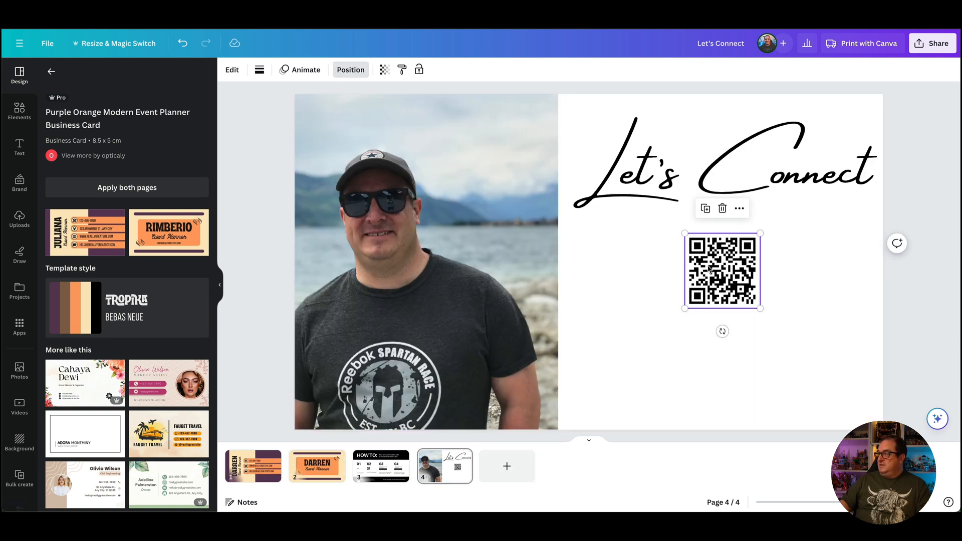
{"action": "left_click", "coordinate": [235, 468]}
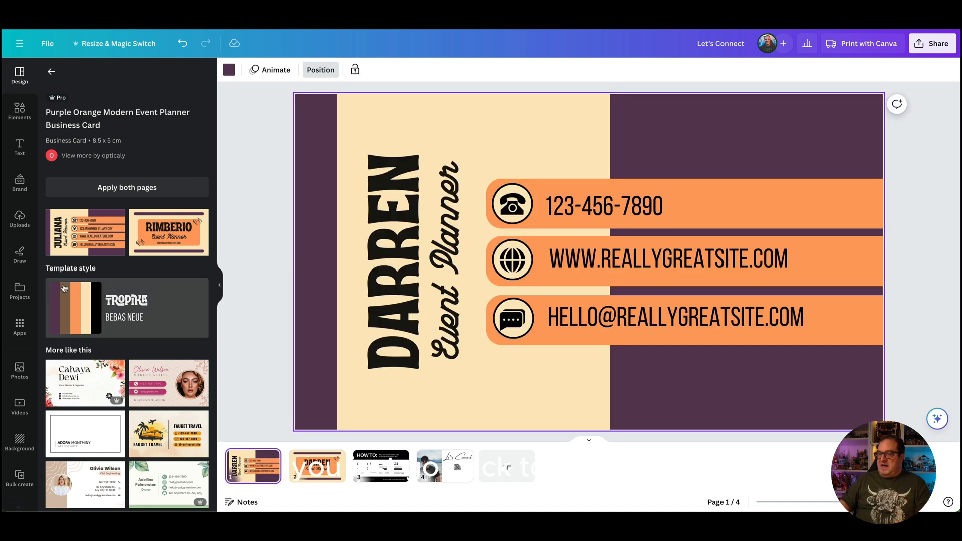
{"action": "left_click", "coordinate": [19, 326]}
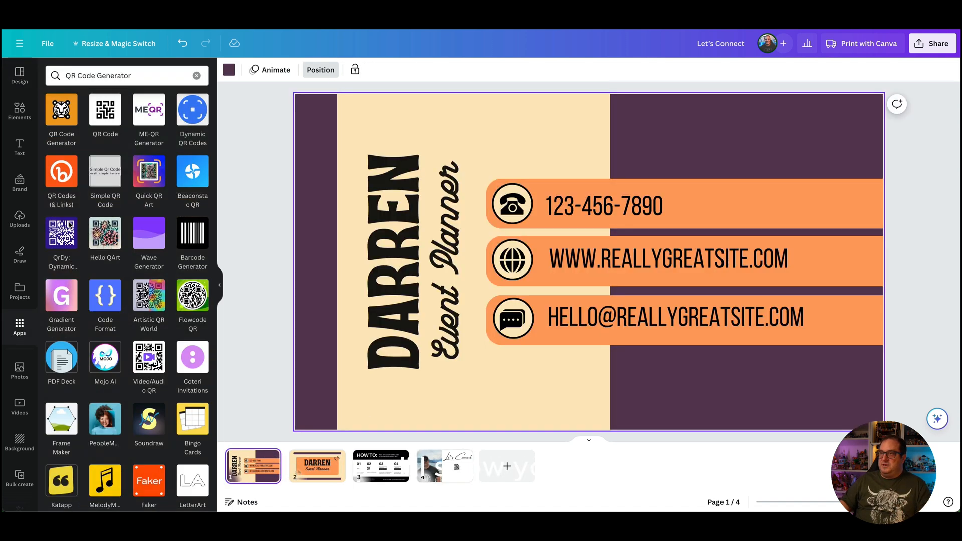
{"action": "left_click", "coordinate": [104, 113]}
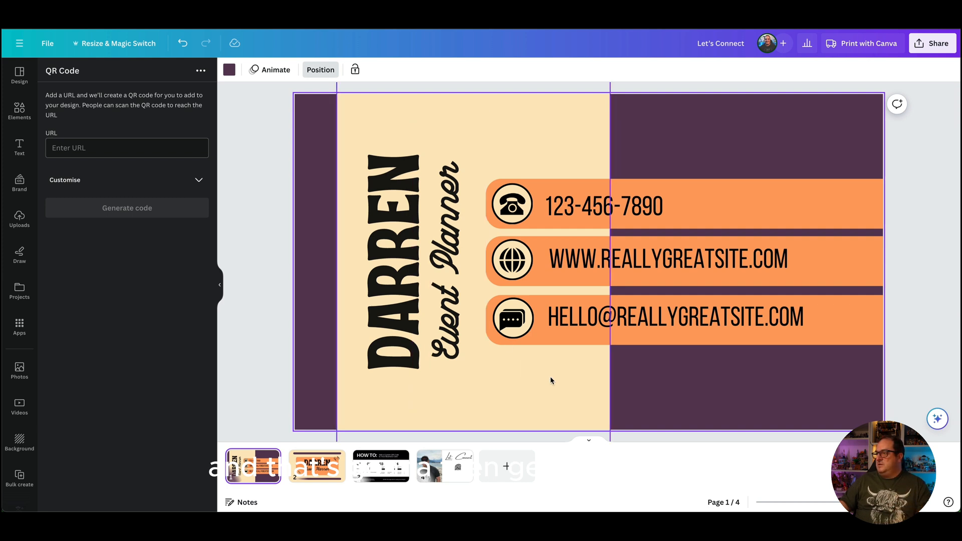
Step: Place the bettercontentcreators.com QR code on page 2, move it below the Event Planner text and make it slightly smaller
{"action": "left_click", "coordinate": [316, 465]}
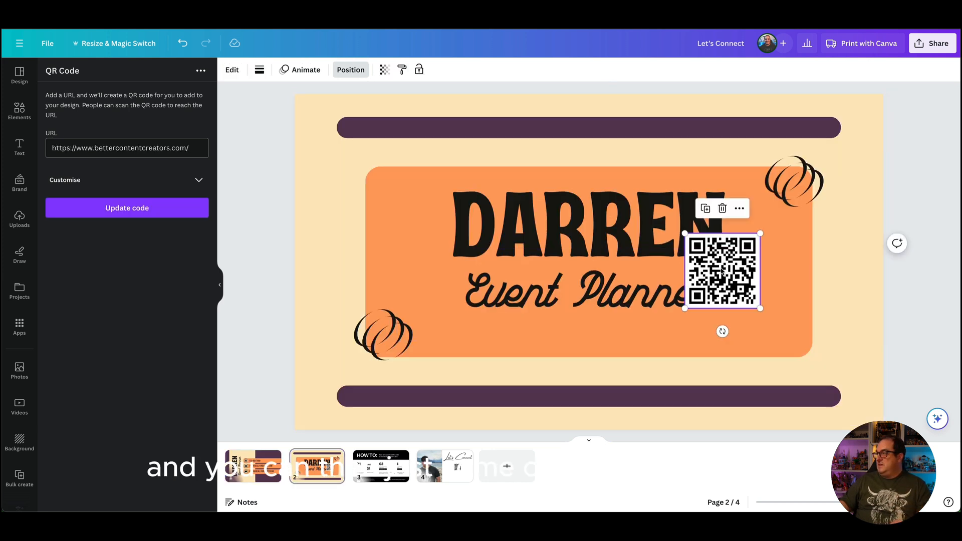
{"action": "left_click_drag", "start_coordinate": [721, 268], "coordinate": [586, 345]}
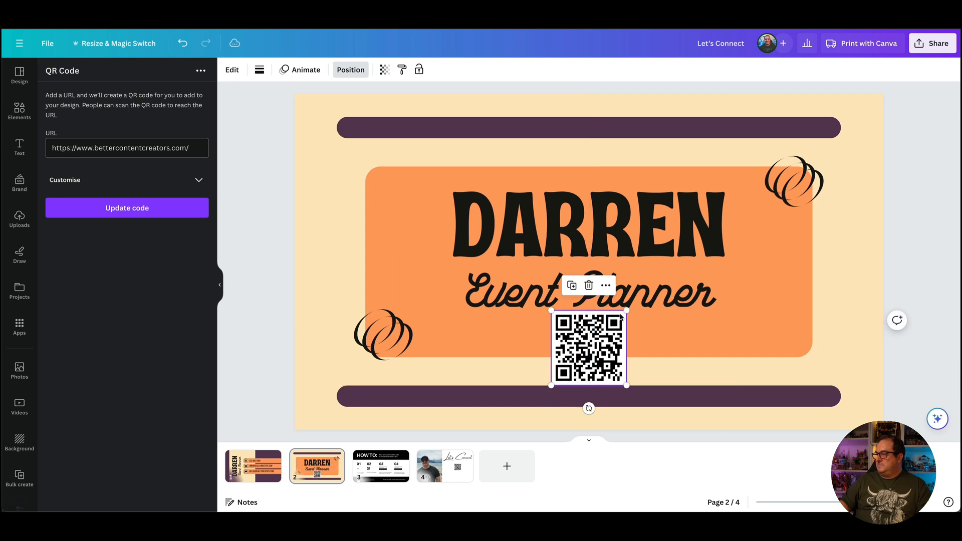
{"action": "left_click_drag", "start_coordinate": [626, 310], "coordinate": [611, 326]}
{"action": "left_click_drag", "start_coordinate": [573, 351], "coordinate": [573, 342]}
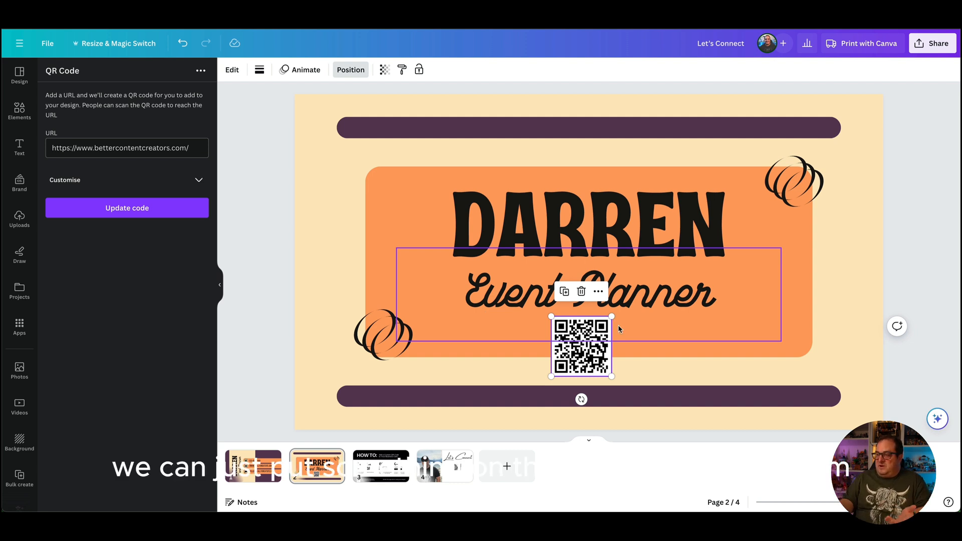
Step: Delete the Event Planner text and the name heading from page 2 and centre the QR code on the orange panel
{"action": "left_click", "coordinate": [495, 295]}
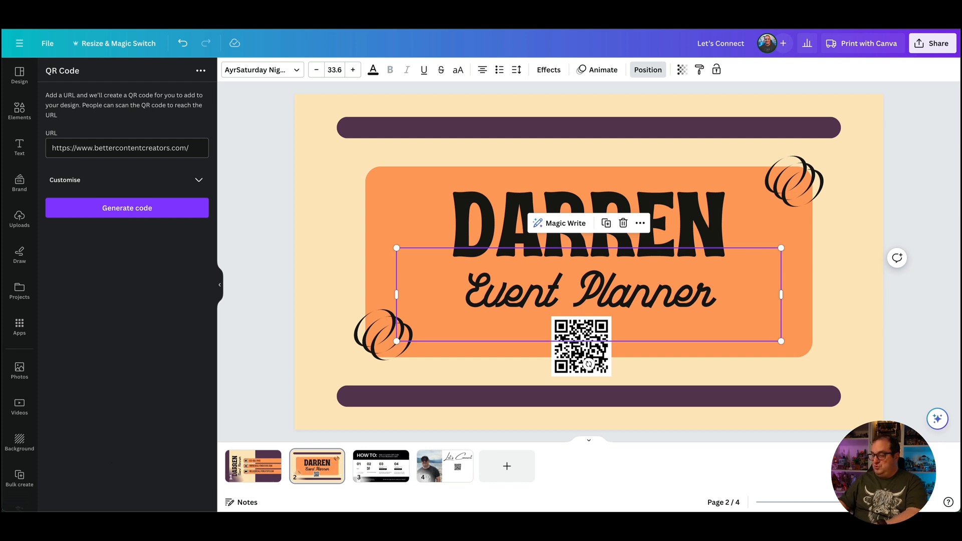
{"action": "key", "text": "Delete"}
{"action": "left_click", "coordinate": [564, 241]}
{"action": "key", "text": "Delete"}
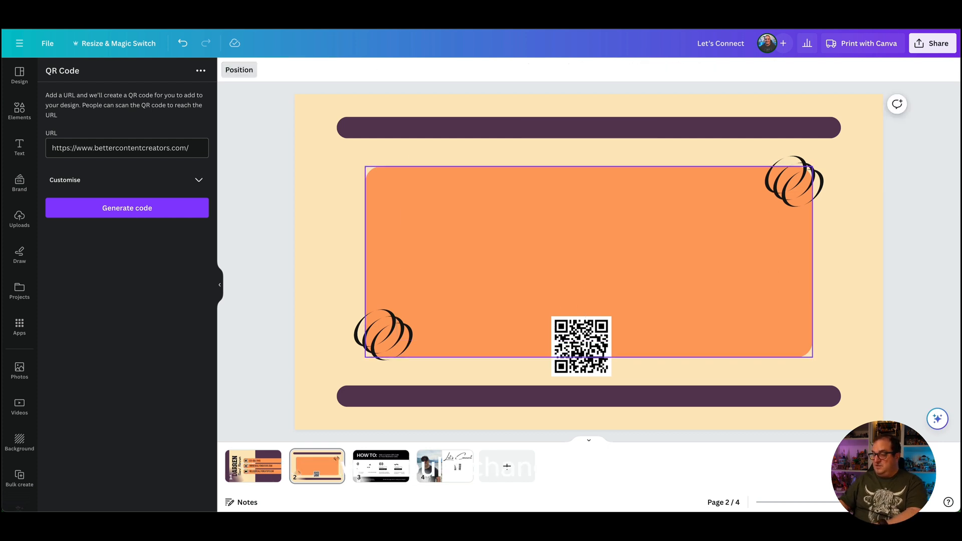
{"action": "left_click", "coordinate": [576, 346]}
{"action": "left_click_drag", "start_coordinate": [576, 346], "coordinate": [580, 257]}
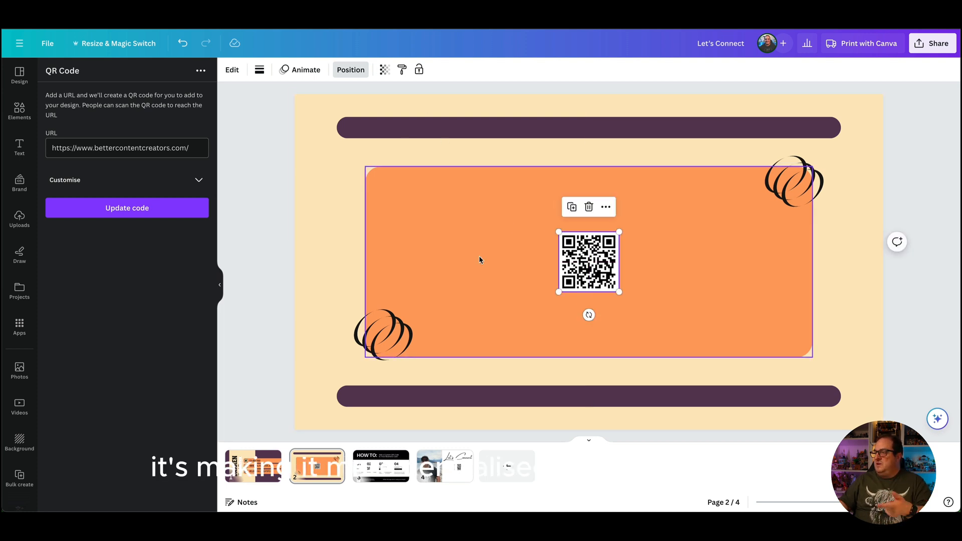
Step: Recolour both black scribble graphics on page 2 with the dark purple document colour
{"action": "left_click", "coordinate": [395, 331]}
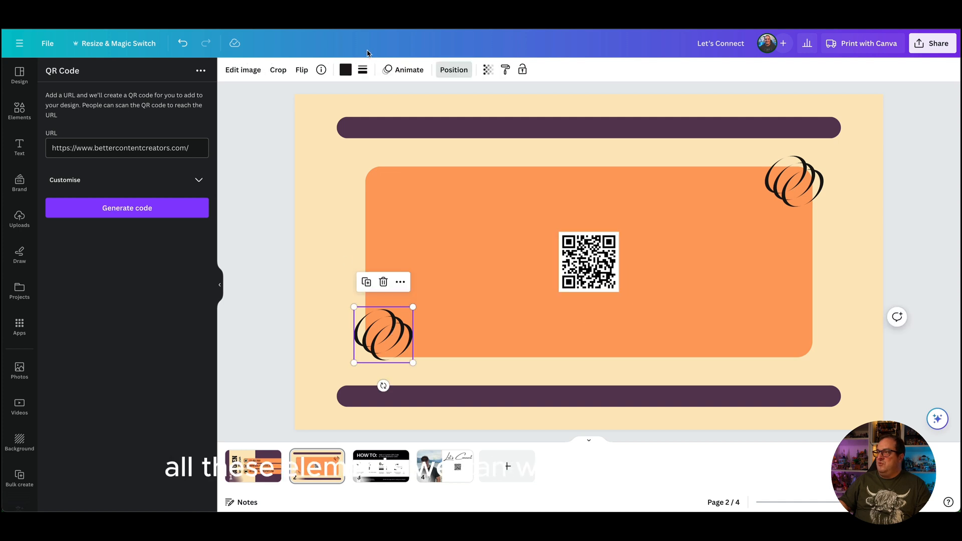
{"action": "left_click", "coordinate": [345, 69]}
{"action": "left_click", "coordinate": [169, 130]}
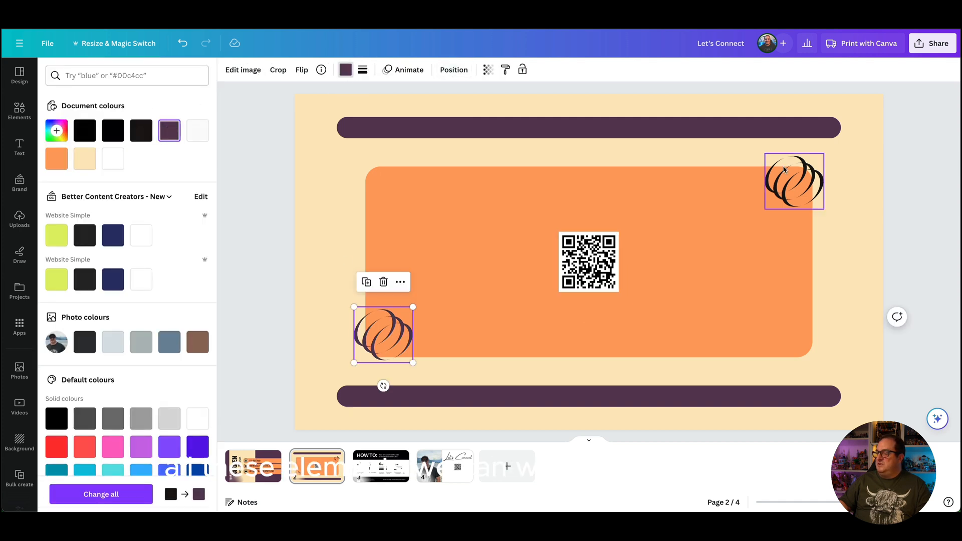
{"action": "left_click", "coordinate": [791, 170]}
{"action": "left_click", "coordinate": [169, 130]}
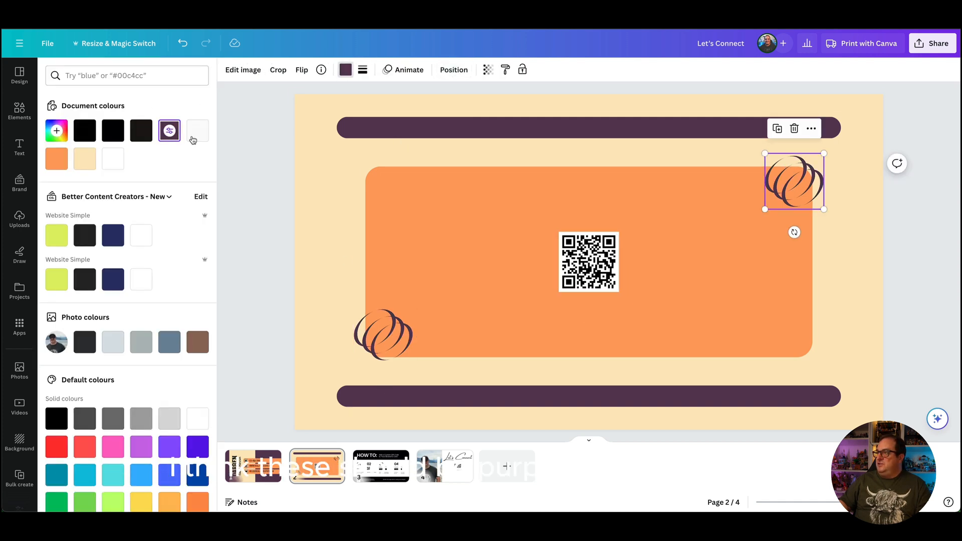
{"action": "left_click", "coordinate": [267, 219]}
{"action": "left_click", "coordinate": [267, 219]}
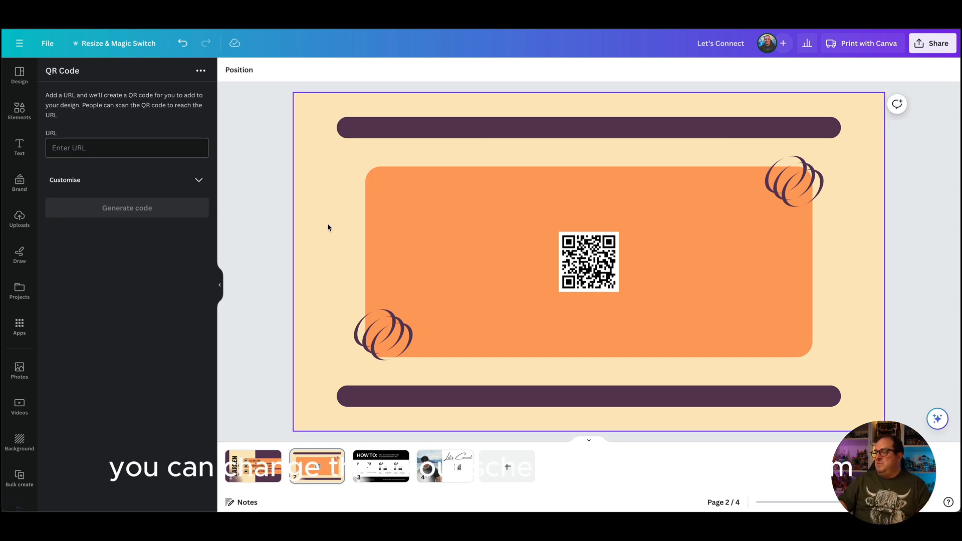
Step: Add a brand subtitle text in TT Fors to page 2 reading "Let's Connect"
{"action": "left_click", "coordinate": [12, 157]}
{"action": "left_click", "coordinate": [121, 203]}
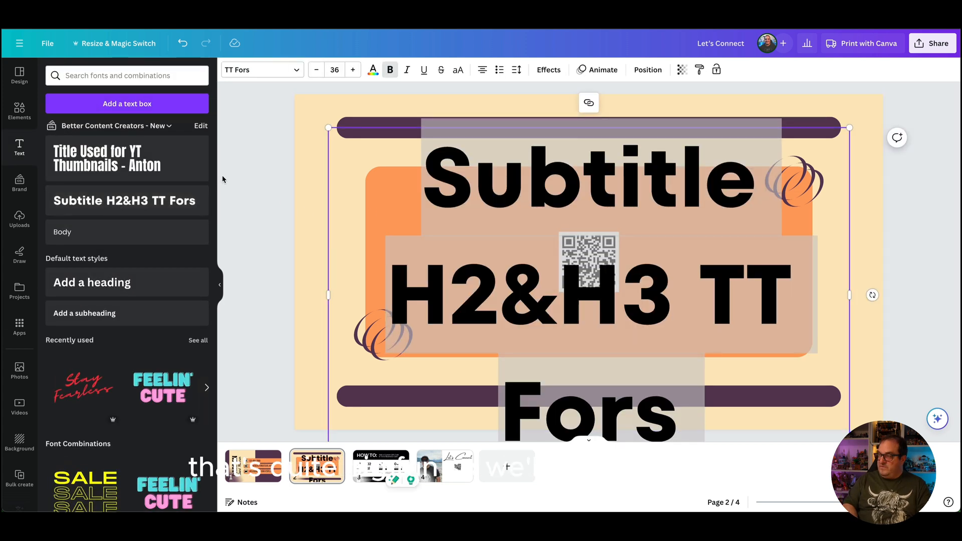
{"action": "type", "text": "Lets"}
{"action": "key", "text": "BackSpace"}
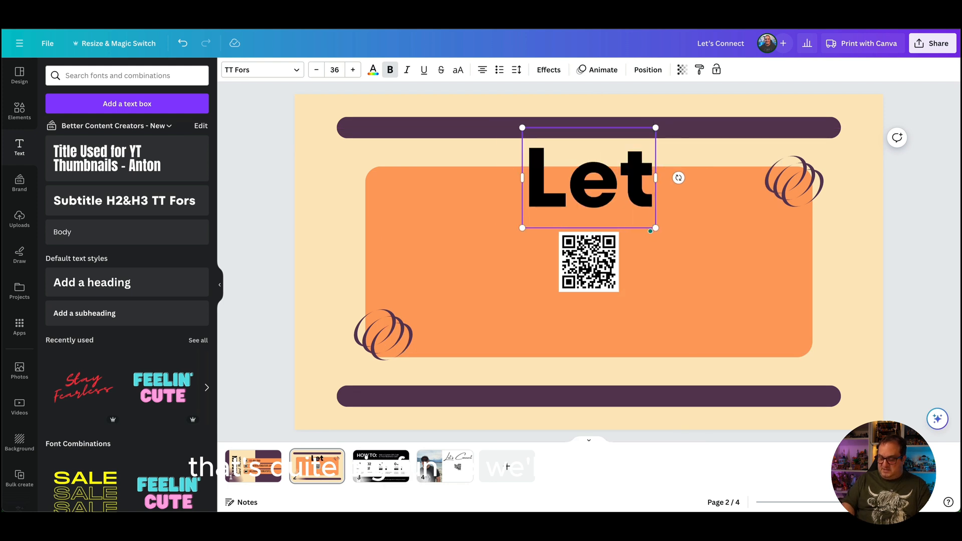
{"action": "type", "text": "'s"}
{"action": "type", "text": " Connet"}
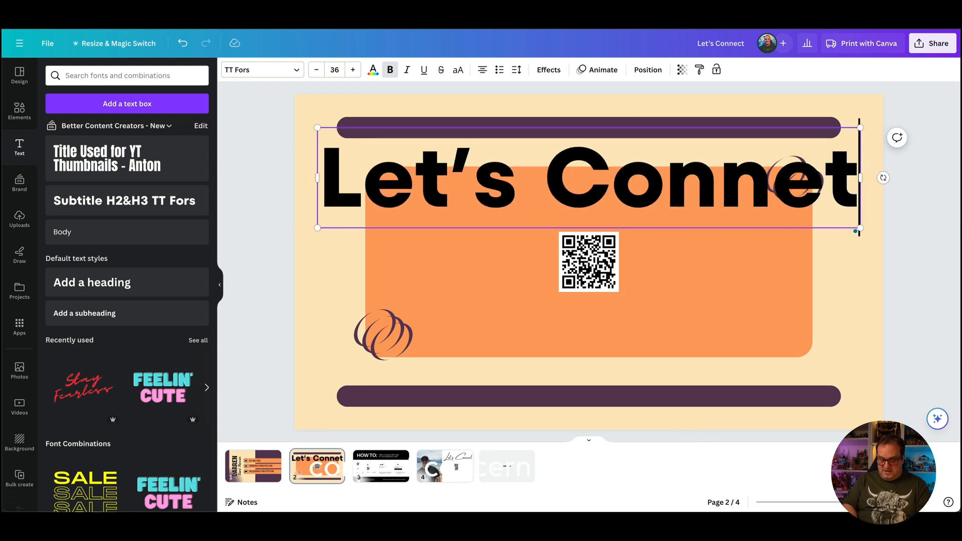
{"action": "key", "text": "BackSpace"}
{"action": "key", "text": "BackSpace"}
{"action": "type", "text": "ect"}
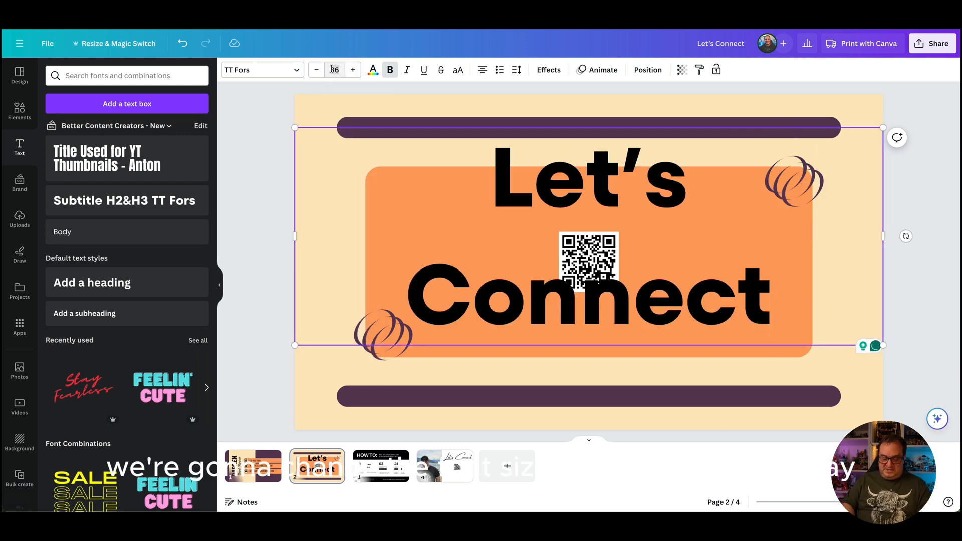
Step: Set the Let's Connect text to size 14 and place it on the orange panel directly above the QR code
{"action": "type", "text": "14"}
{"action": "key", "text": "Return"}
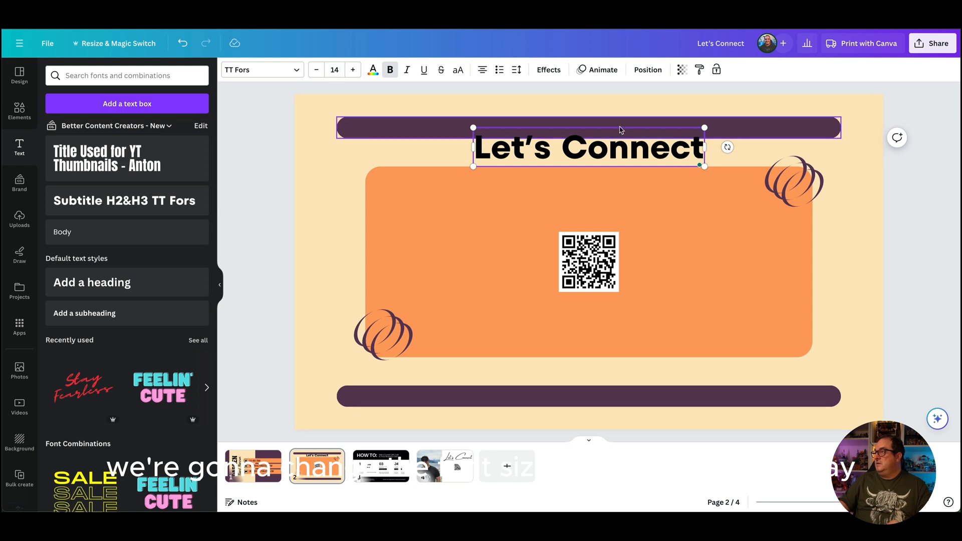
{"action": "left_click", "coordinate": [381, 156]}
{"action": "left_click_drag", "start_coordinate": [522, 157], "coordinate": [521, 217]}
{"action": "left_click", "coordinate": [507, 286]}
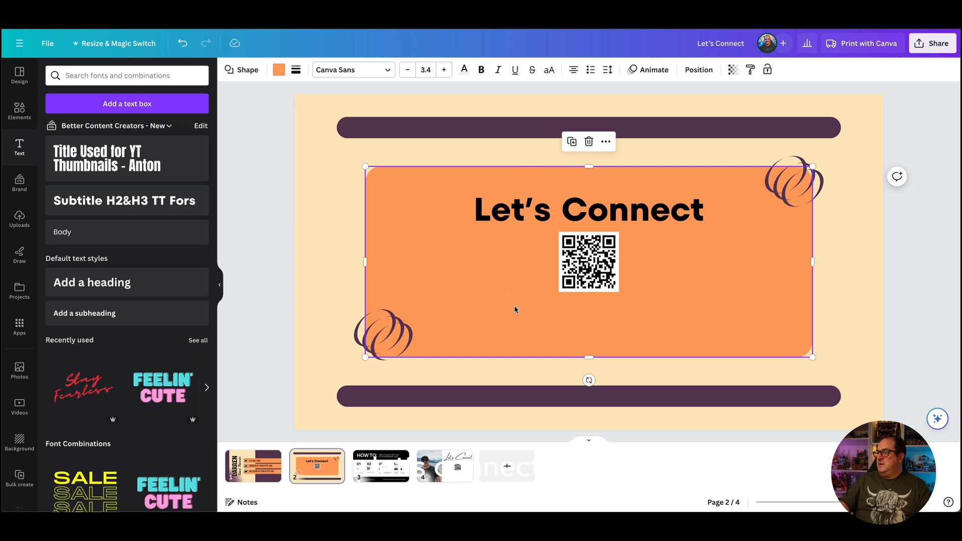
Step: Duplicate the Let's Connect text below the QR code and change the copy to "Website and Social"
{"action": "left_click", "coordinate": [520, 215]}
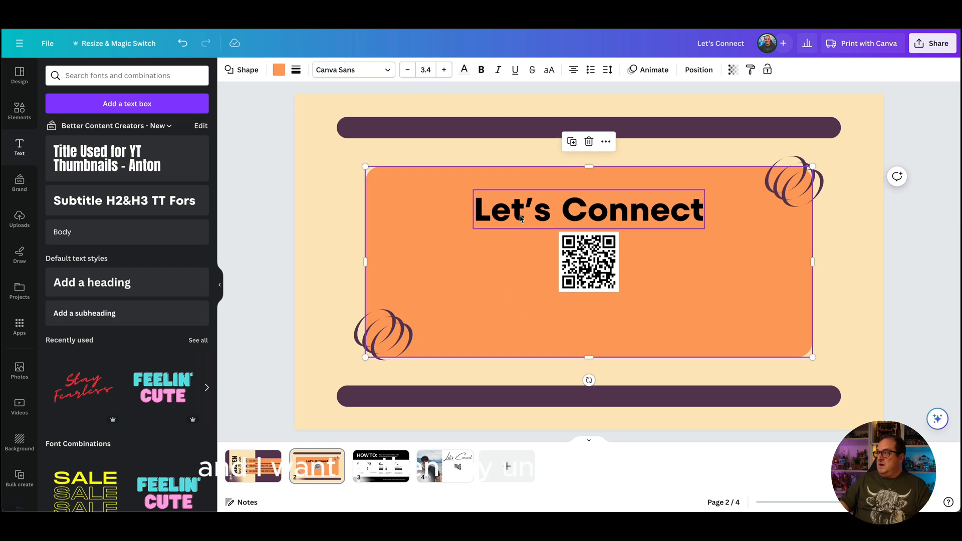
{"action": "left_click_drag", "start_coordinate": [521, 218], "coordinate": [522, 320]}
{"action": "type", "text": "We"}
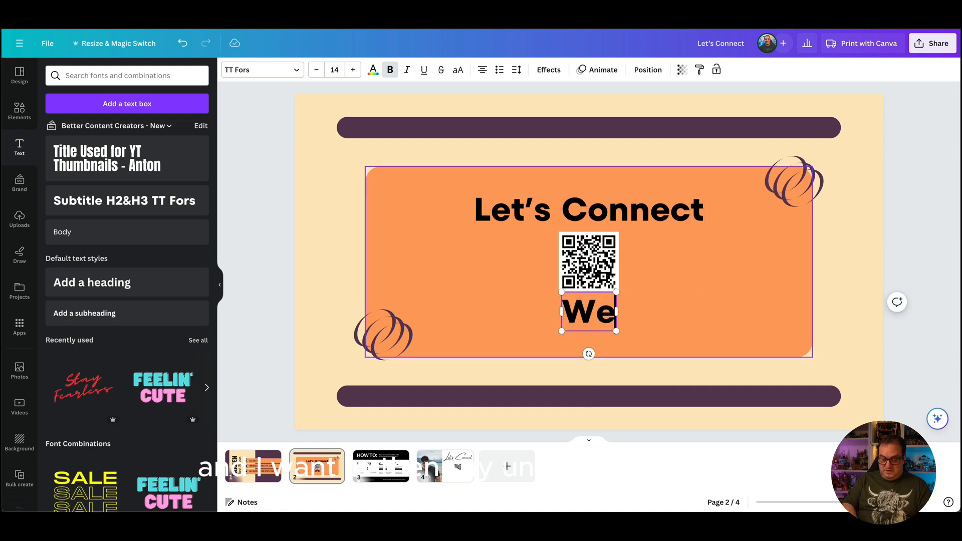
{"action": "type", "text": "bsite and SOcial"}
{"action": "key", "text": "BackSpace"}
{"action": "key", "text": "BackSpace"}
{"action": "key", "text": "BackSpace"}
{"action": "key", "text": "BackSpace"}
{"action": "key", "text": "BackSpace"}
{"action": "type", "text": "ocial"}
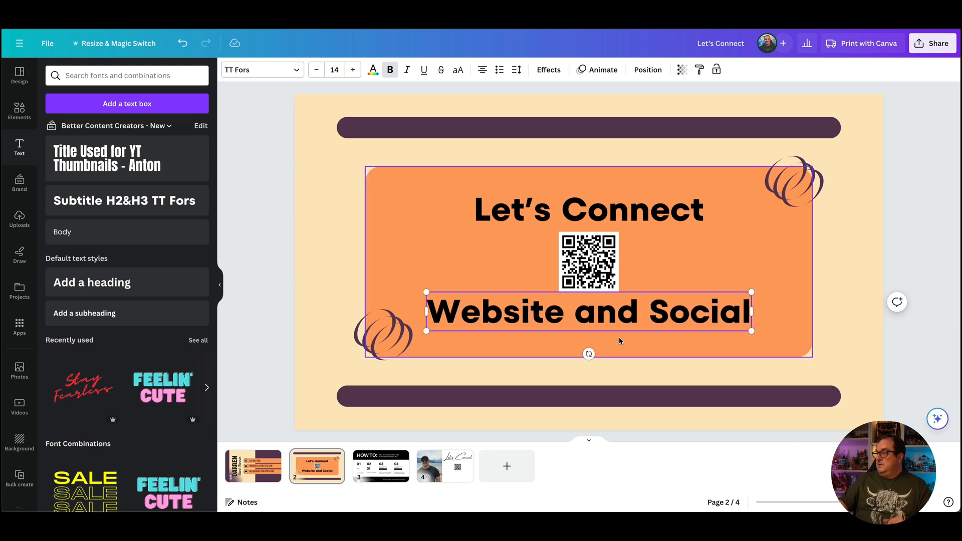
{"action": "left_click", "coordinate": [891, 269]}
{"action": "left_click_drag", "start_coordinate": [579, 263], "coordinate": [581, 268]}
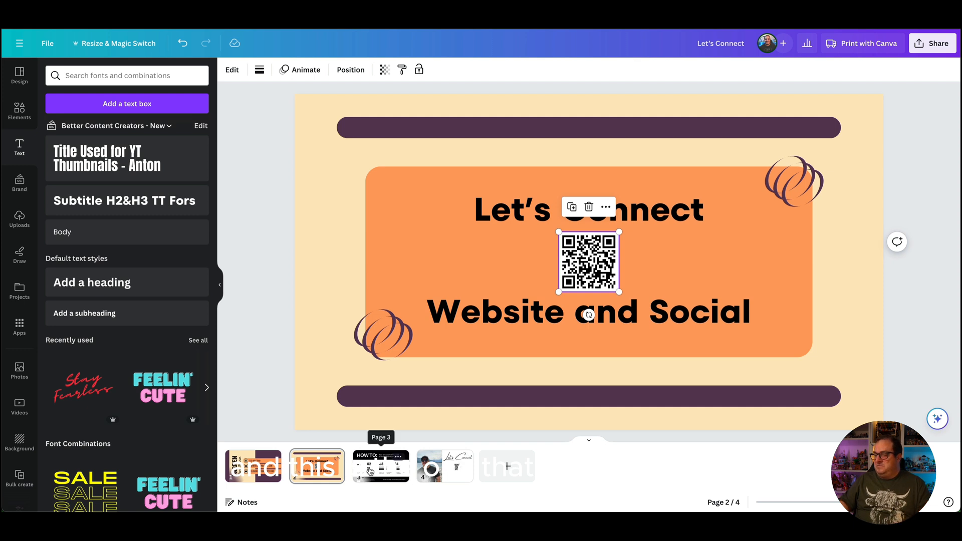
Step: On page 4, move the Let's Connect heading slightly down and the QR code slightly up to bring them closer together
{"action": "left_click", "coordinate": [435, 469]}
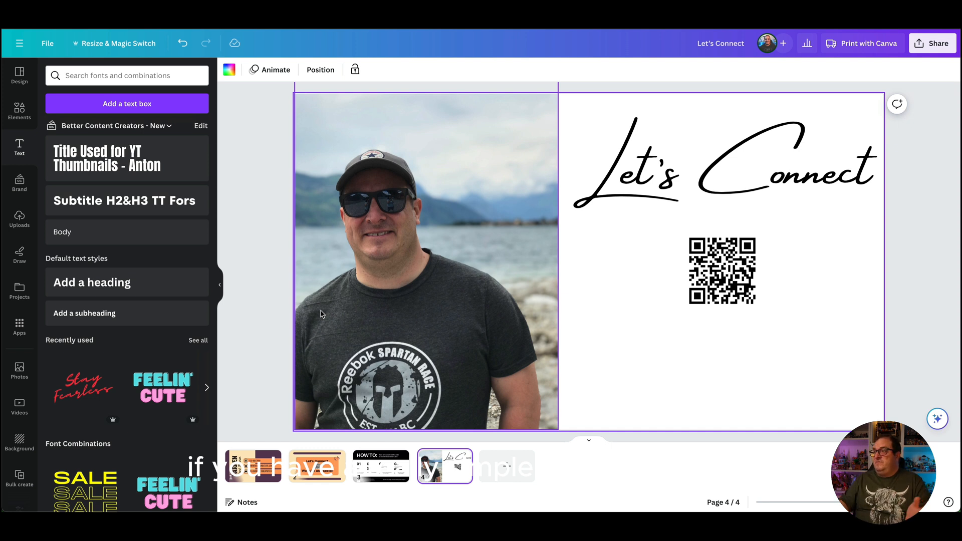
{"action": "left_click", "coordinate": [244, 242]}
{"action": "left_click_drag", "start_coordinate": [780, 169], "coordinate": [780, 182]}
{"action": "left_click", "coordinate": [734, 275]}
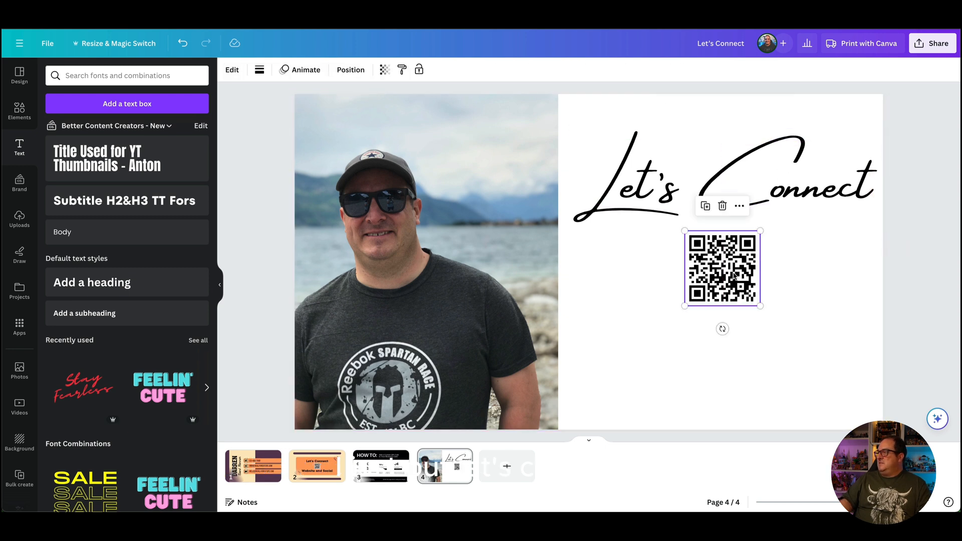
{"action": "left_click", "coordinate": [628, 366]}
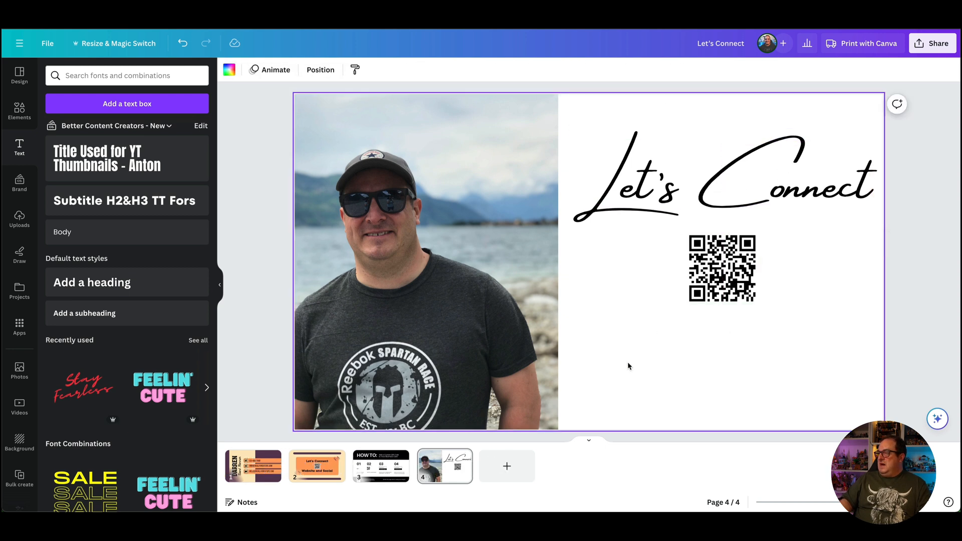
Step: Add a brand body text to page 4 reading "BetterContentCreators.com"
{"action": "left_click", "coordinate": [118, 243]}
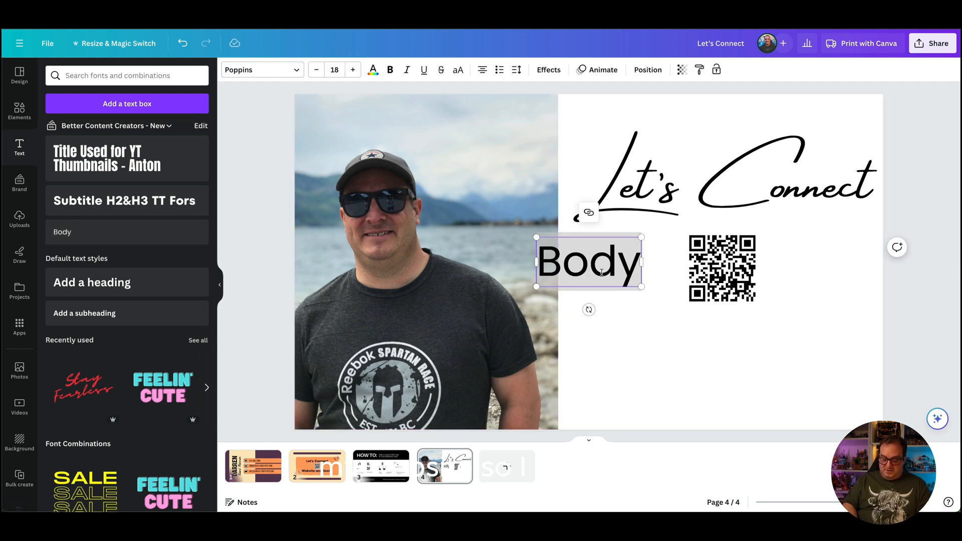
{"action": "type", "text": "Better"}
{"action": "type", "text": "tent"}
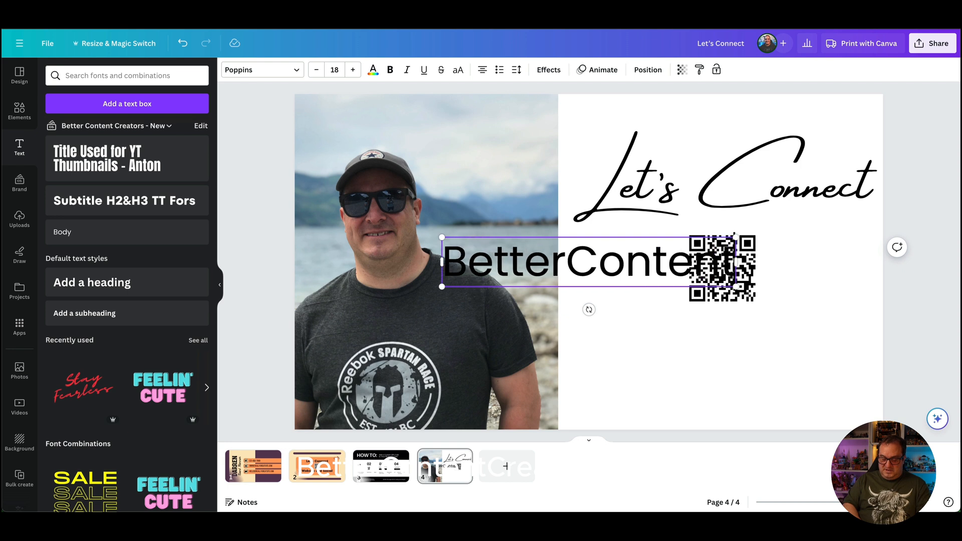
{"action": "type", "text": "Creators.com"}
Step: Scale the website text down to size 9.8 and position it below the QR code on the white half of page 4
{"action": "left_click_drag", "start_coordinate": [298, 237], "coordinate": [557, 328]}
{"action": "left_click", "coordinate": [606, 310]}
{"action": "left_click", "coordinate": [605, 280]}
{"action": "left_click_drag", "start_coordinate": [605, 280], "coordinate": [606, 336]}
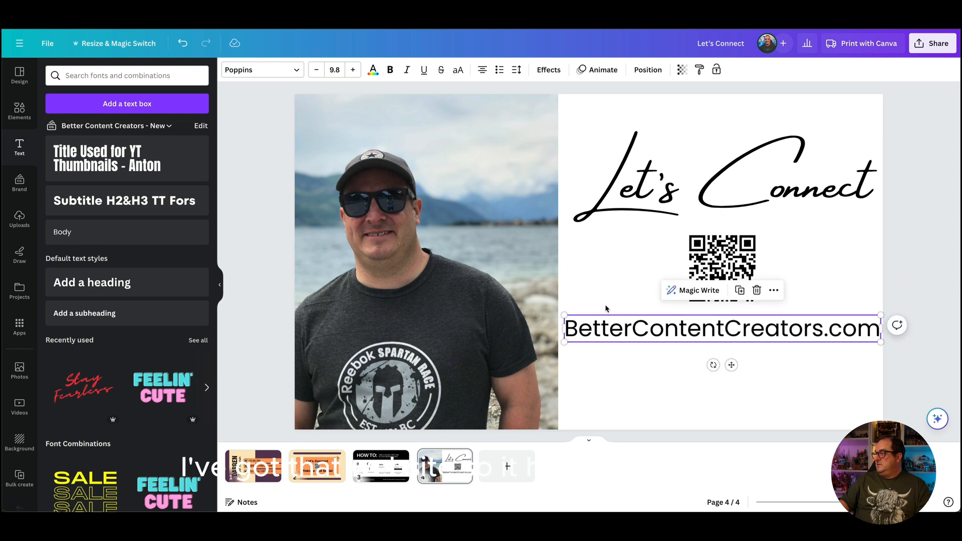
{"action": "left_click", "coordinate": [607, 283]}
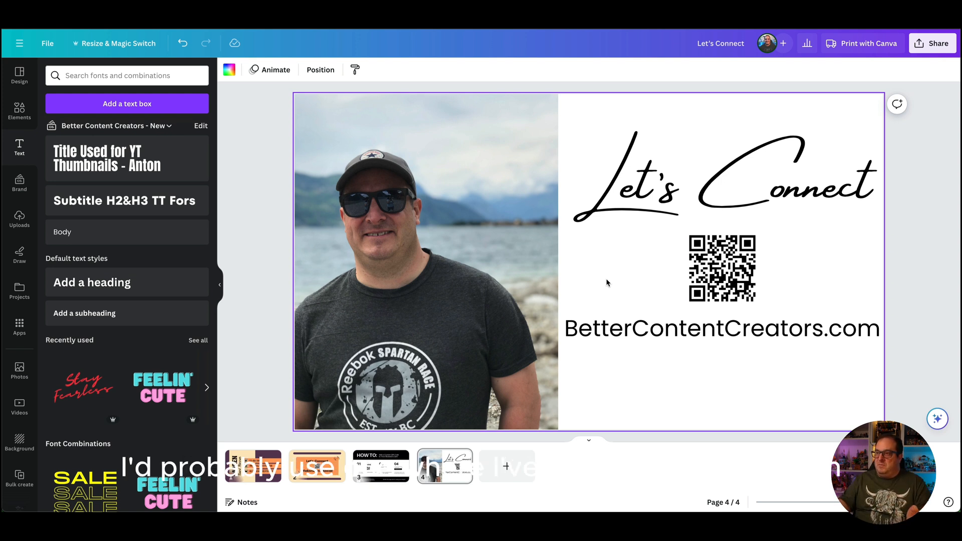
Step: Browse the project images and insert the photo of the man in a black hoodie in front of red leaves on page 4
{"action": "left_click", "coordinate": [19, 290]}
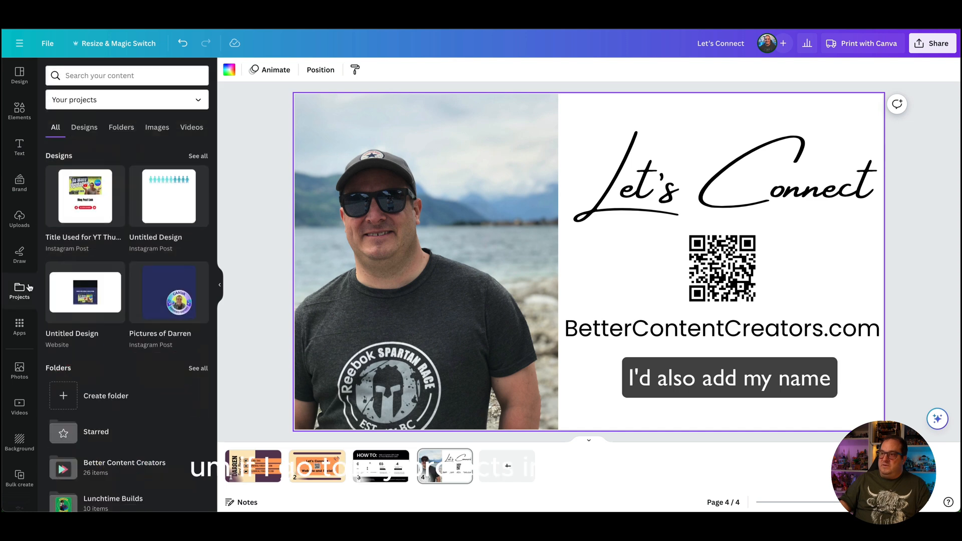
{"action": "left_click", "coordinate": [169, 132]}
{"action": "scroll", "coordinate": [137, 301], "scroll_direction": "down", "scroll_amount": 5}
{"action": "scroll", "coordinate": [137, 300], "scroll_direction": "down", "scroll_amount": 8}
{"action": "scroll", "coordinate": [137, 300], "scroll_direction": "up", "scroll_amount": 5}
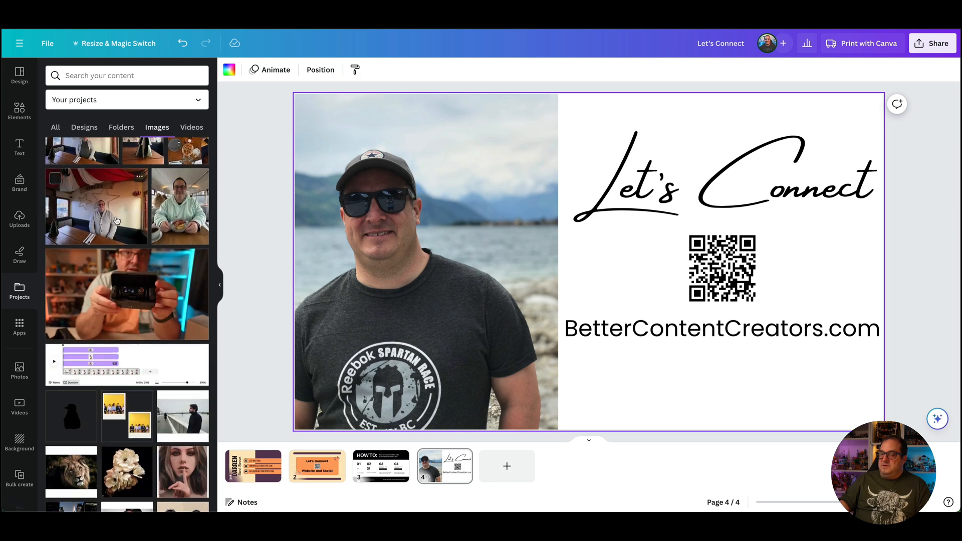
{"action": "scroll", "coordinate": [129, 241], "scroll_direction": "up", "scroll_amount": 5}
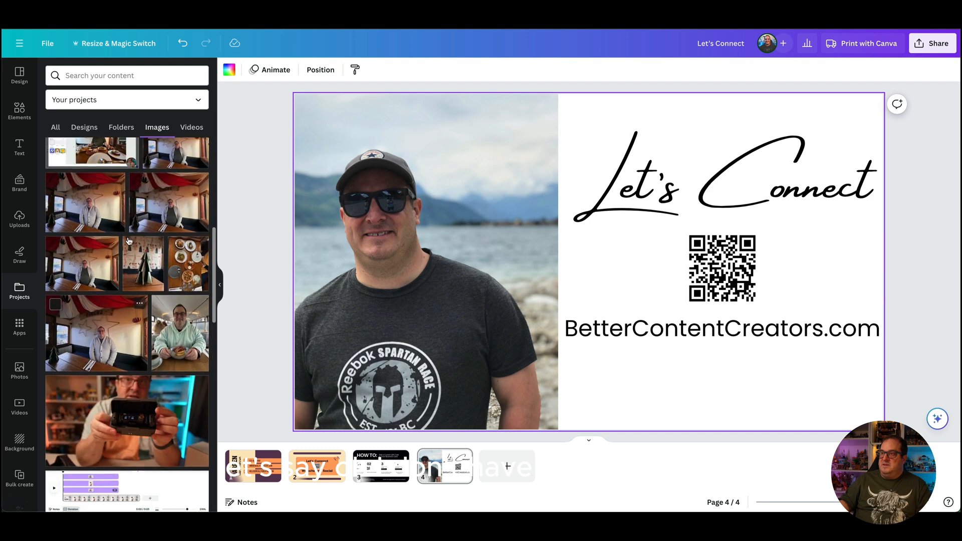
{"action": "scroll", "coordinate": [128, 241], "scroll_direction": "up", "scroll_amount": 3}
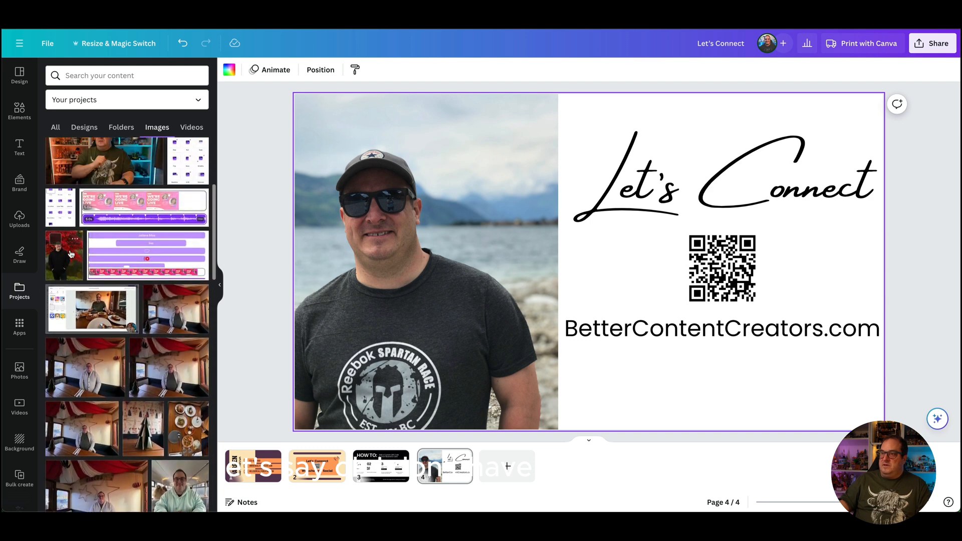
{"action": "left_click", "coordinate": [77, 254]}
Step: Replace the lakeside photo on page 4 by deleting it and fitting the hoodie photo to full page height along the left edge
{"action": "left_click_drag", "start_coordinate": [664, 267], "coordinate": [465, 220]}
{"action": "left_click_drag", "start_coordinate": [421, 198], "coordinate": [374, 182]}
{"action": "left_click_drag", "start_coordinate": [420, 313], "coordinate": [541, 427]}
{"action": "left_click", "coordinate": [542, 272]}
{"action": "key", "text": "Delete"}
{"action": "mouse_move", "coordinate": [429, 191]}
{"action": "left_mouse_down"}
{"action": "mouse_move", "coordinate": [427, 175]}
{"action": "mouse_move", "coordinate": [429, 184]}
{"action": "left_mouse_up"}
{"action": "left_click_drag", "start_coordinate": [496, 89], "coordinate": [519, 60]}
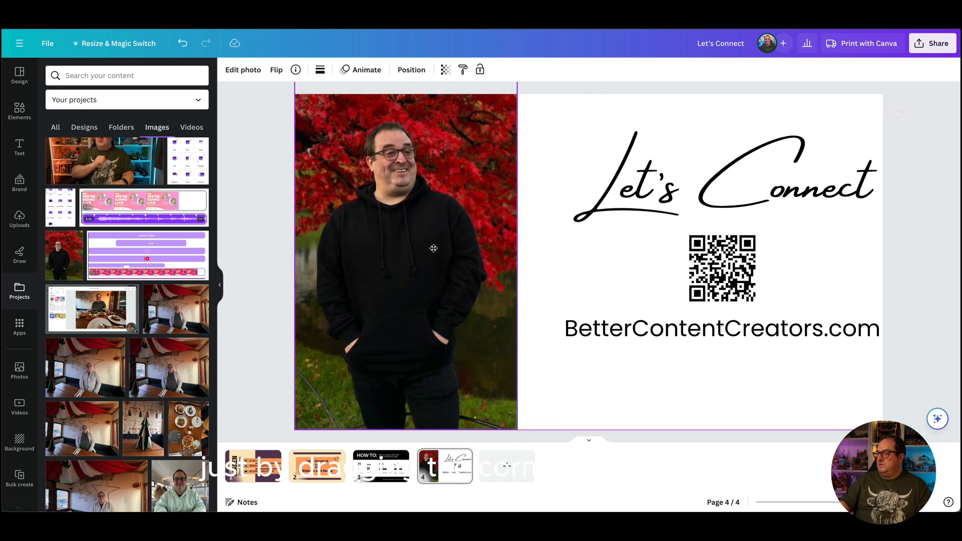
{"action": "left_click", "coordinate": [264, 254]}
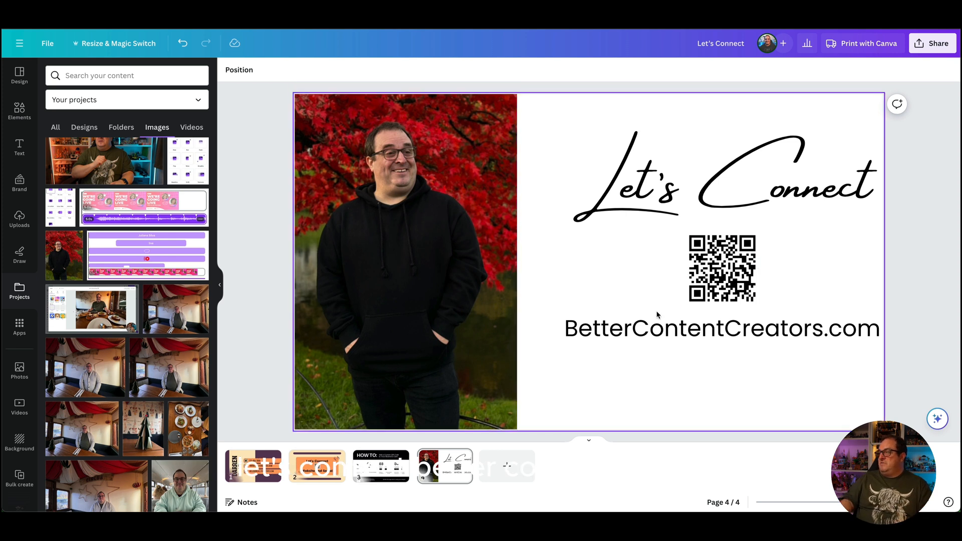
Step: Shift the Let's Connect heading and the QR code slightly left on the white half of page 4
{"action": "left_click", "coordinate": [634, 207]}
{"action": "left_click_drag", "start_coordinate": [635, 206], "coordinate": [611, 204]}
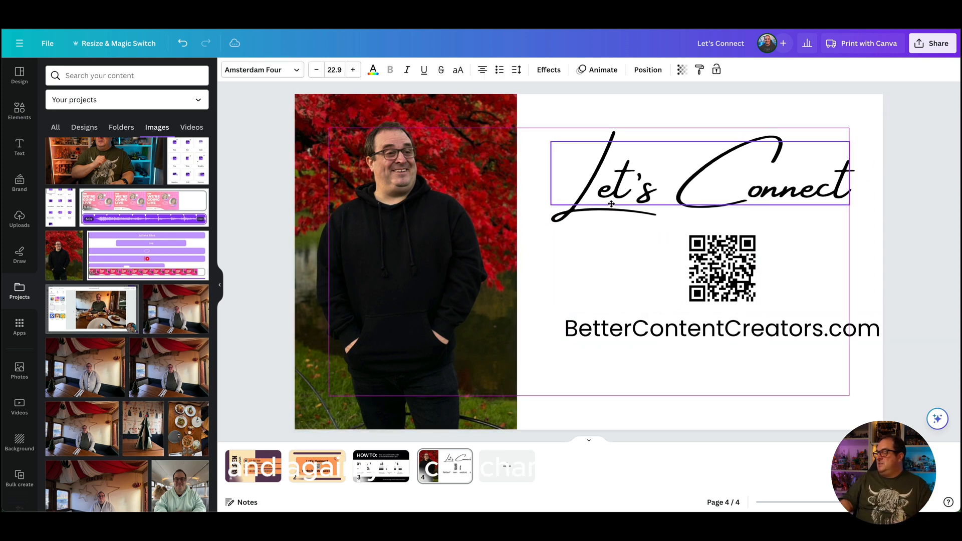
{"action": "left_click_drag", "start_coordinate": [740, 277], "coordinate": [717, 277]}
Step: Tidy up the spacing of the heading, QR code and website text together and centre them on the white half of page 4
{"action": "left_click", "coordinate": [659, 181]}
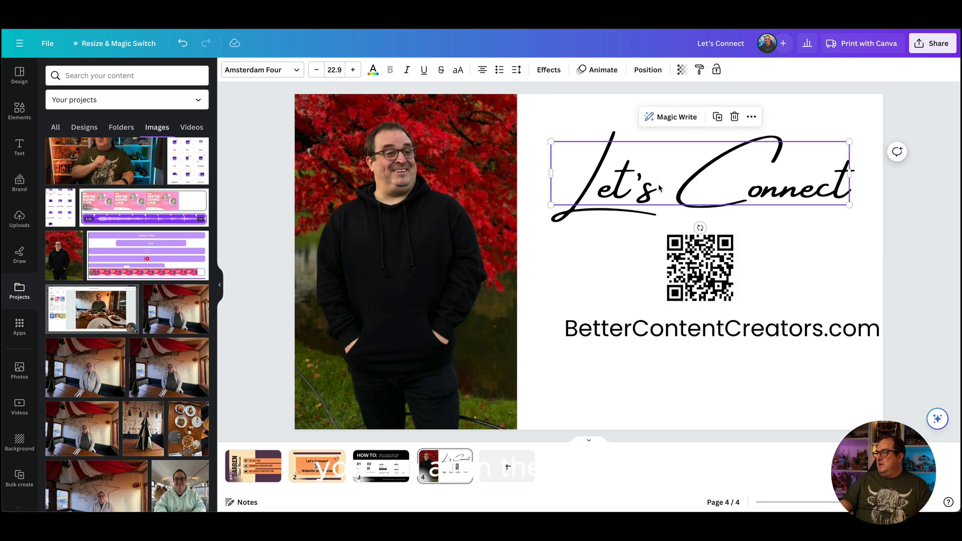
{"action": "left_click", "coordinate": [677, 272], "text": "shift"}
{"action": "left_click", "coordinate": [698, 331], "text": "shift"}
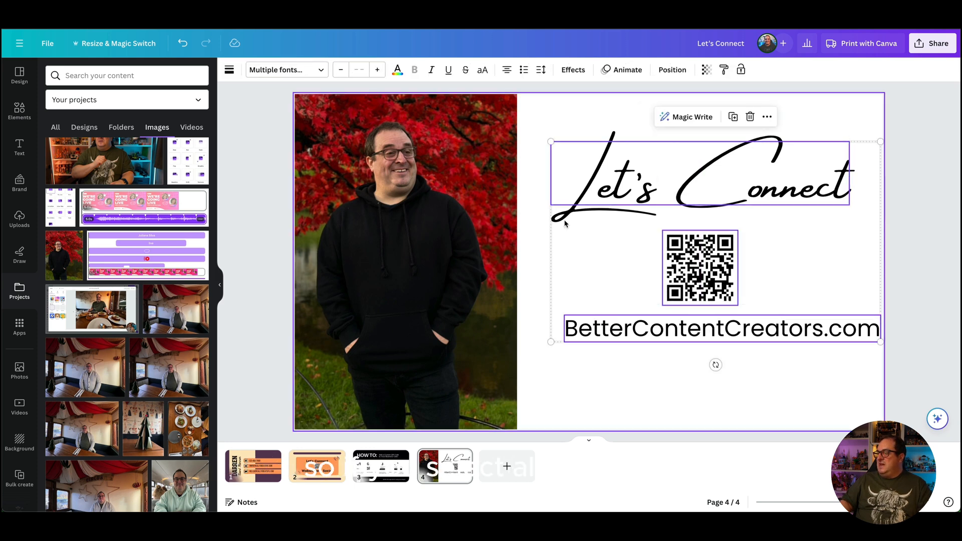
{"action": "left_click", "coordinate": [686, 69]}
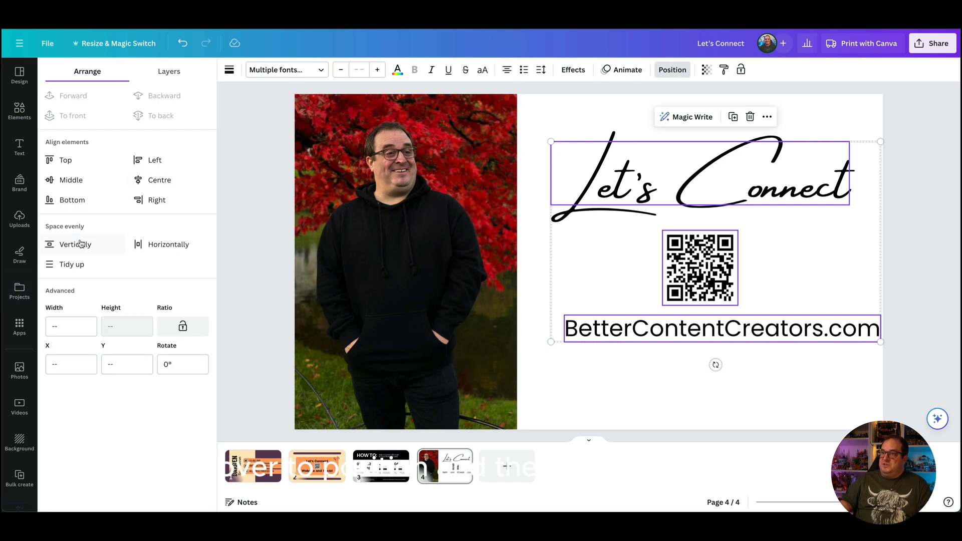
{"action": "left_click", "coordinate": [67, 265]}
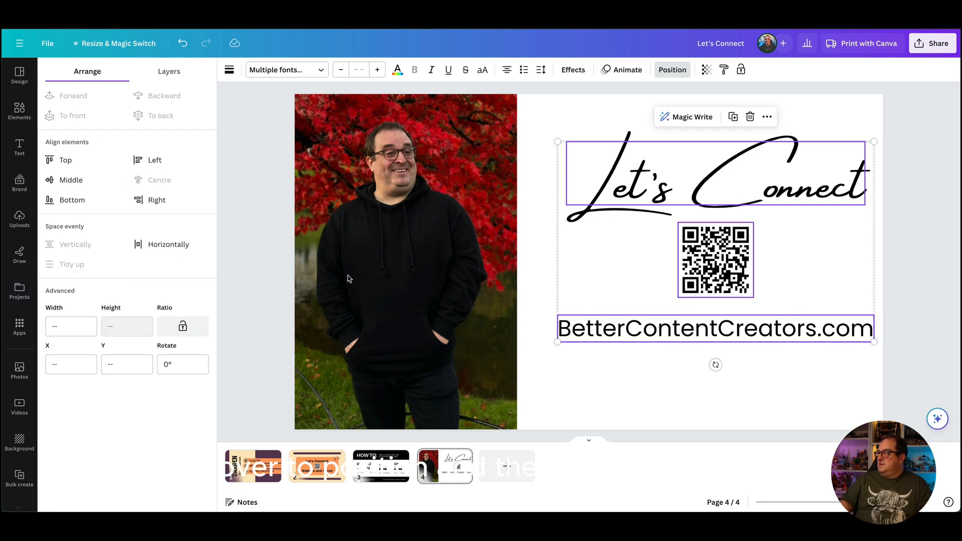
{"action": "left_click_drag", "start_coordinate": [656, 254], "coordinate": [640, 251]}
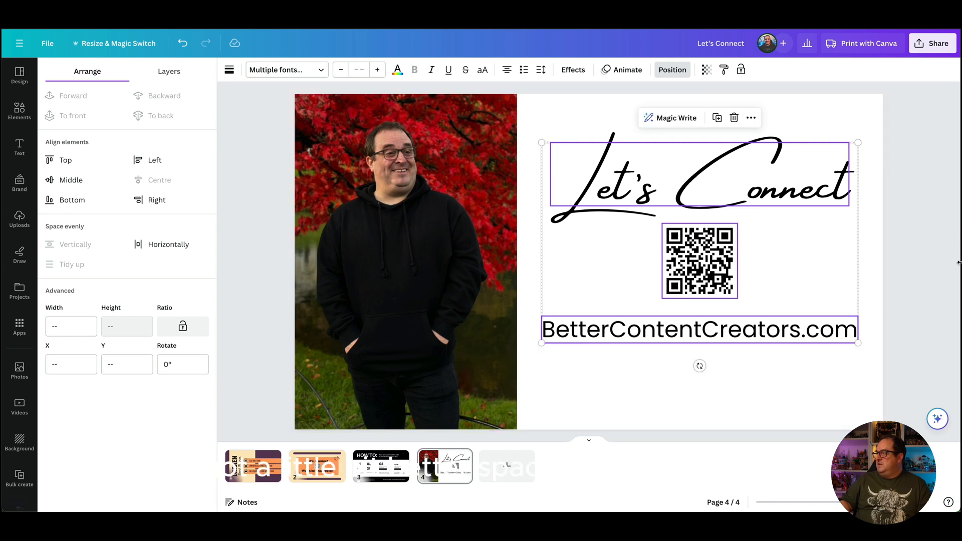
{"action": "left_click", "coordinate": [822, 366]}
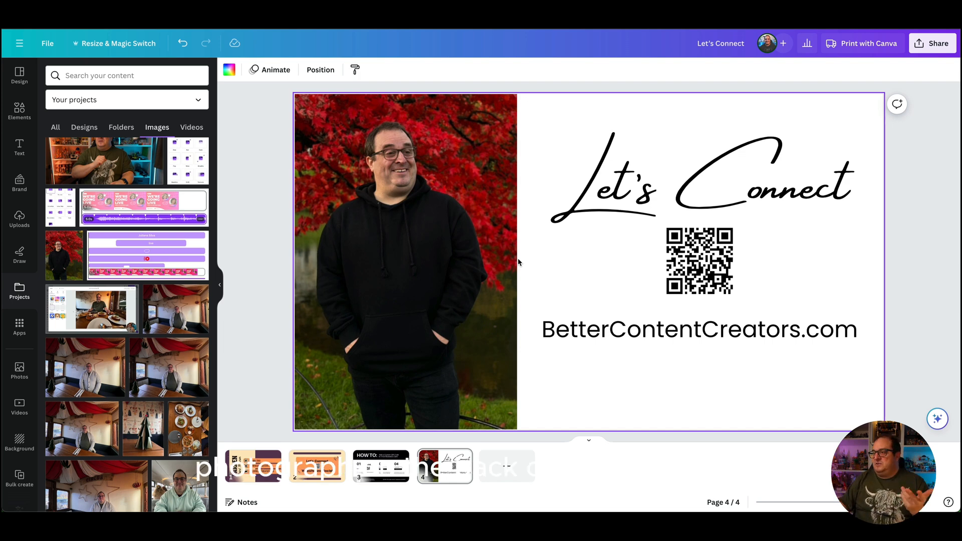
Step: Add a blank page 5, insert the night-time city street photo from the project images and enlarge it to the page height
{"action": "left_click", "coordinate": [505, 466]}
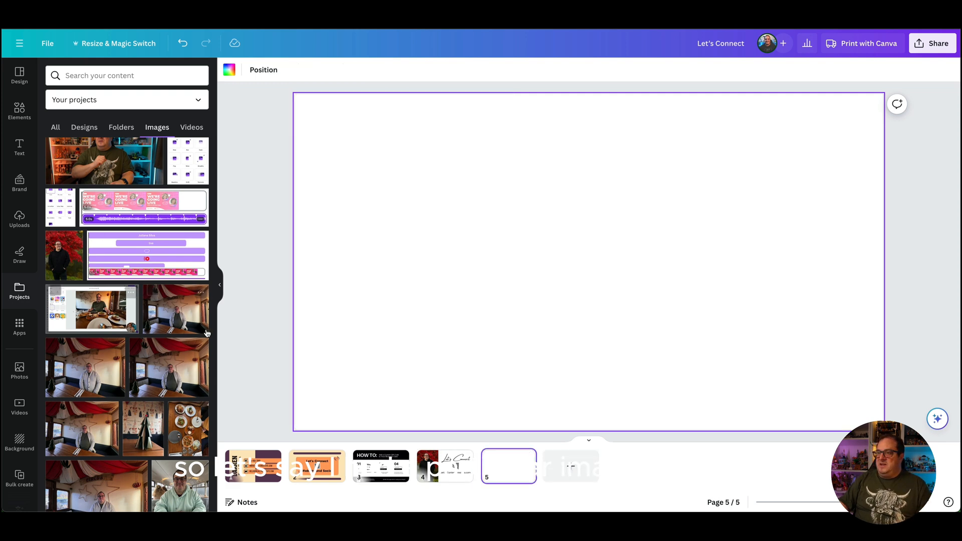
{"action": "scroll", "coordinate": [150, 396], "scroll_direction": "down", "scroll_amount": 15}
{"action": "scroll", "coordinate": [149, 401], "scroll_direction": "down", "scroll_amount": 3}
{"action": "left_click", "coordinate": [71, 239]}
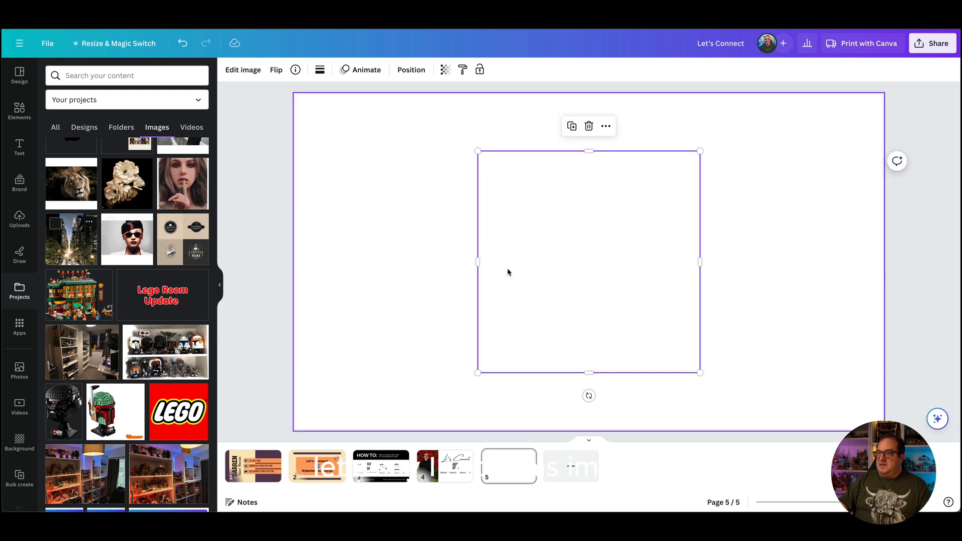
{"action": "left_click_drag", "start_coordinate": [602, 269], "coordinate": [420, 199]}
{"action": "left_click_drag", "start_coordinate": [516, 303], "coordinate": [685, 426]}
{"action": "left_click_drag", "start_coordinate": [520, 294], "coordinate": [614, 310]}
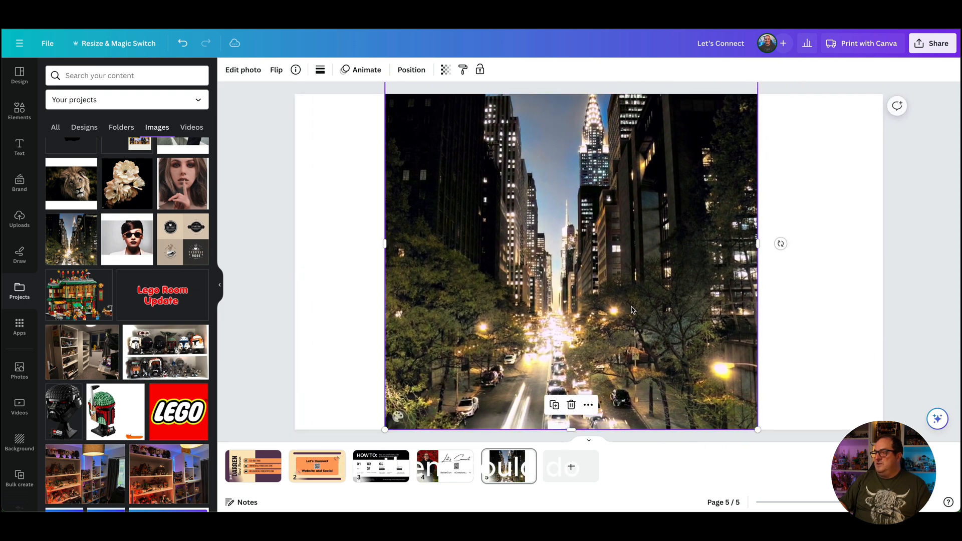
Step: Set the city street photo as the page 5 background and reposition its crop to show the cars on the road
{"action": "right_click", "coordinate": [568, 291]}
{"action": "left_click", "coordinate": [588, 474]}
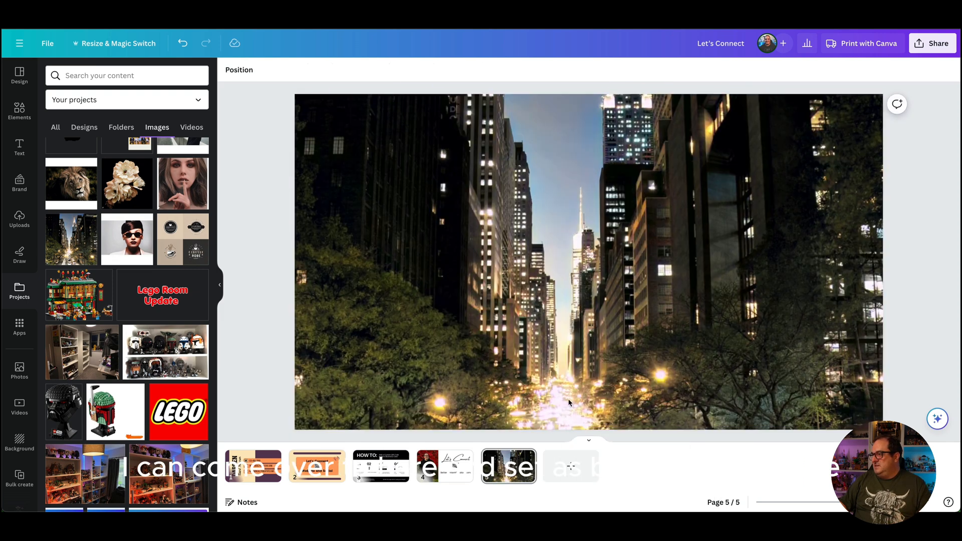
{"action": "double_click", "coordinate": [538, 301]}
{"action": "left_click_drag", "start_coordinate": [537, 301], "coordinate": [537, 153]}
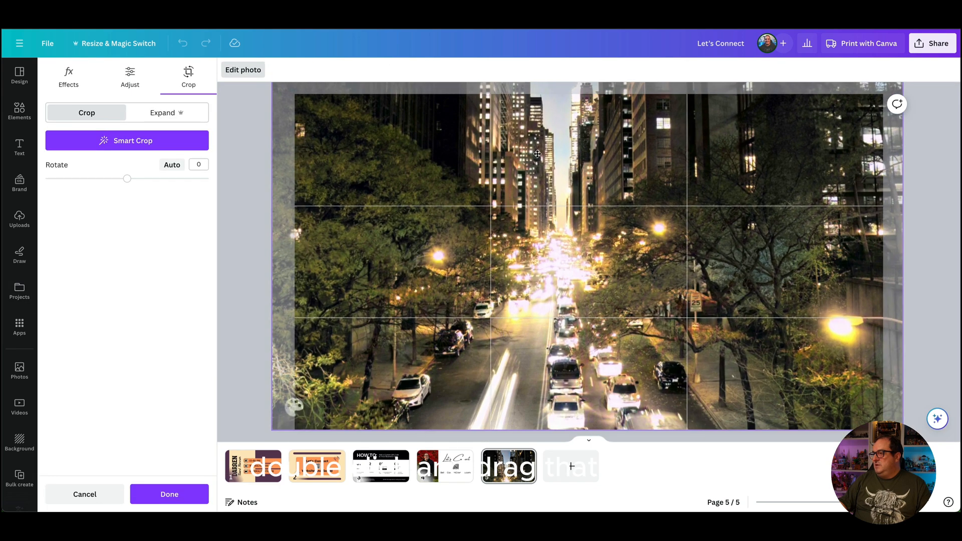
{"action": "left_click", "coordinate": [246, 223]}
{"action": "left_click", "coordinate": [245, 224]}
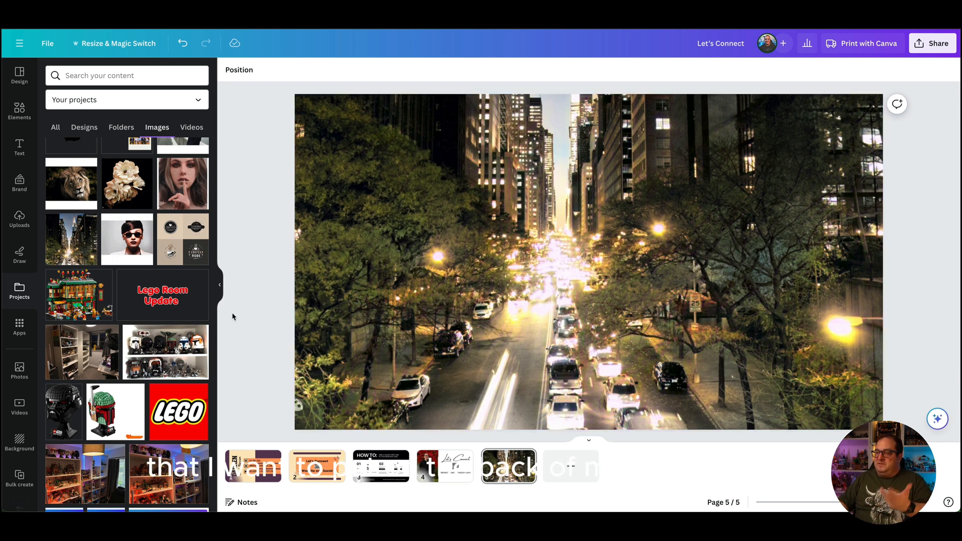
Step: Delete the city street photo from page 5 and return to page 4
{"action": "left_click", "coordinate": [418, 339]}
{"action": "key", "text": "Delete"}
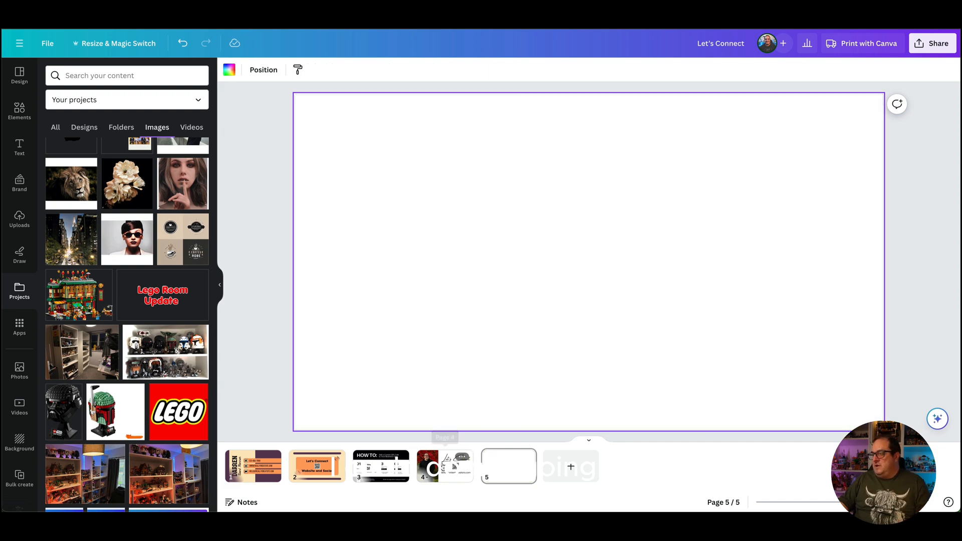
{"action": "left_click", "coordinate": [443, 466]}
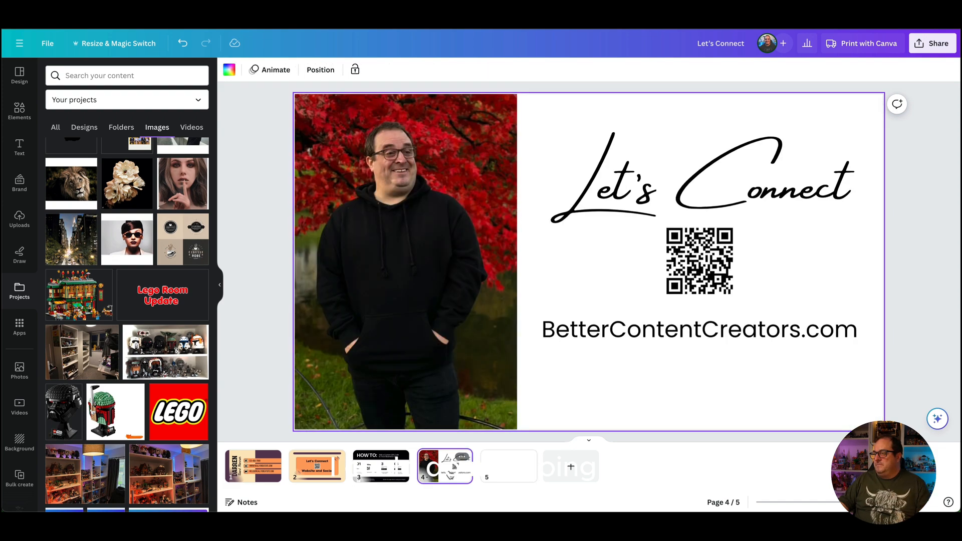
Step: Open the Canva print options for the business cards and browse the enlarged mockups of the event planner card
{"action": "left_click", "coordinate": [866, 49]}
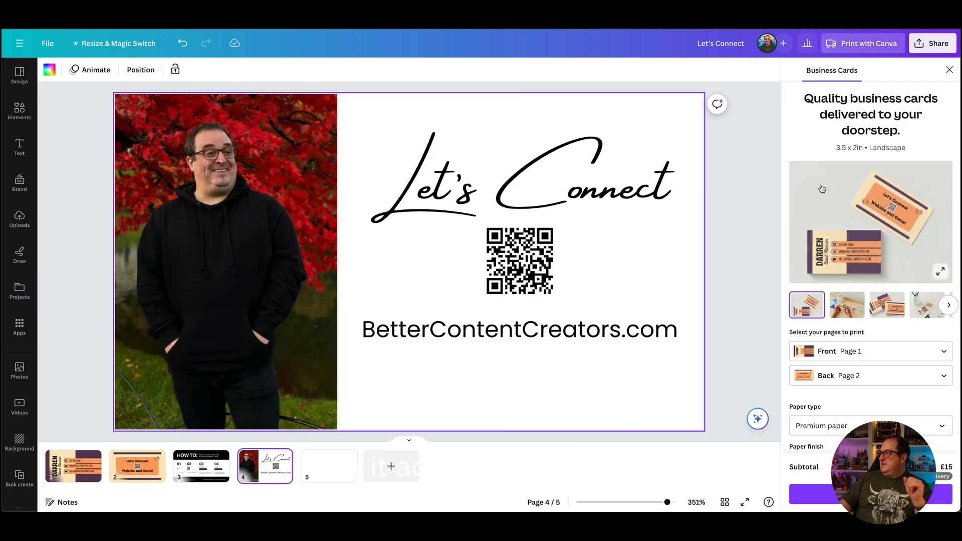
{"action": "left_click", "coordinate": [942, 271]}
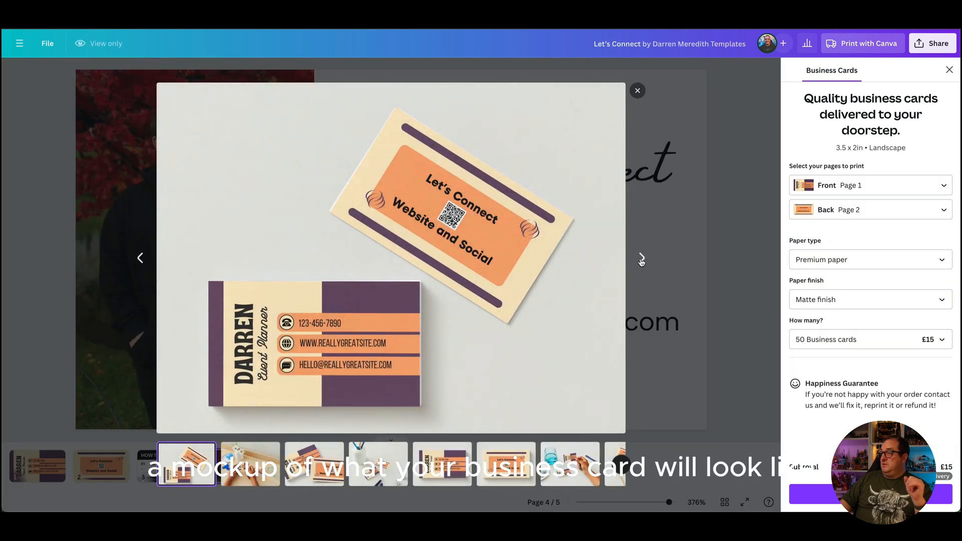
{"action": "left_click", "coordinate": [641, 258]}
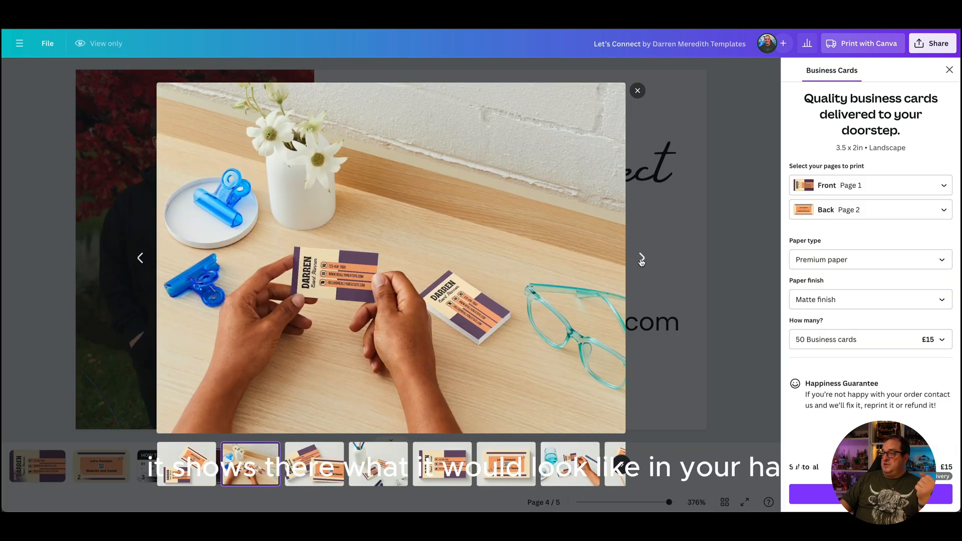
{"action": "left_click", "coordinate": [641, 259]}
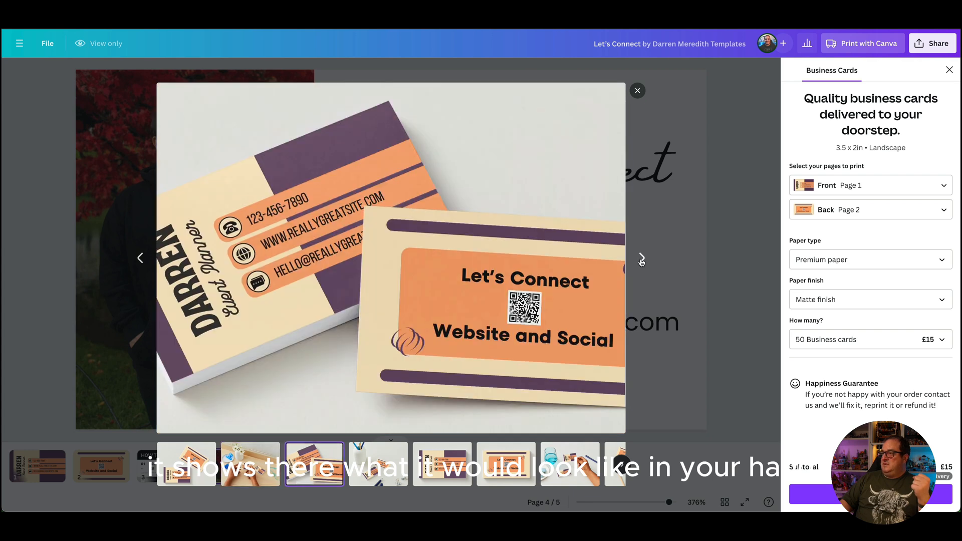
{"action": "left_click", "coordinate": [641, 258]}
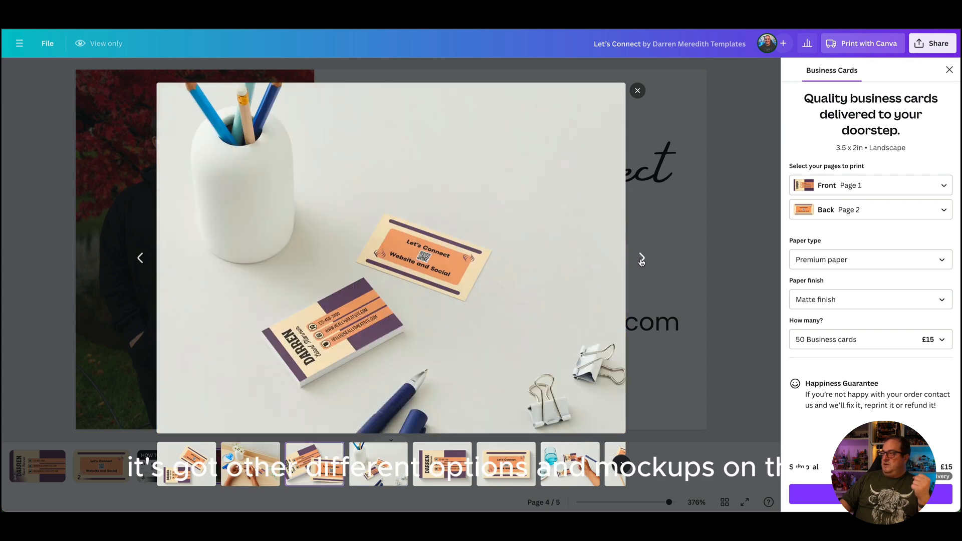
{"action": "left_click", "coordinate": [641, 259]}
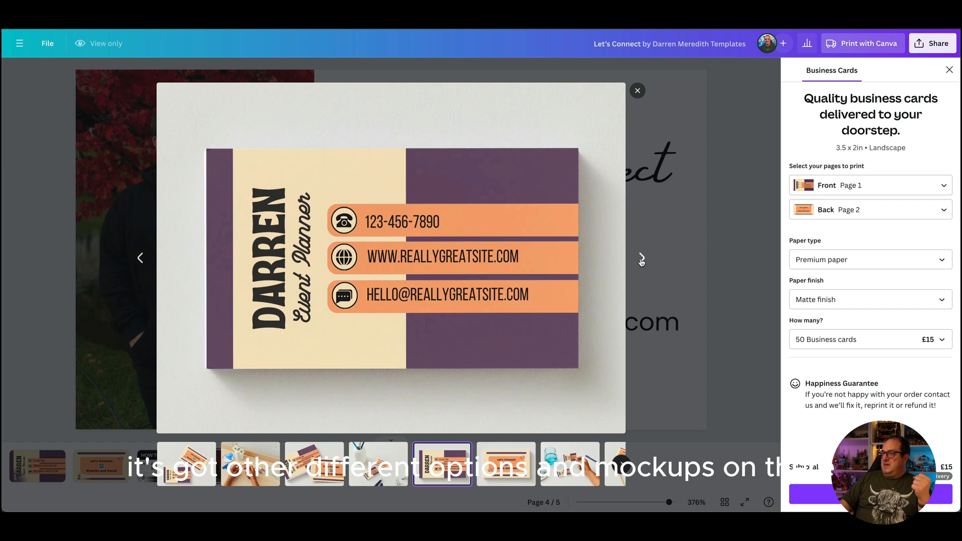
{"action": "left_click", "coordinate": [642, 259]}
{"action": "left_click", "coordinate": [641, 258]}
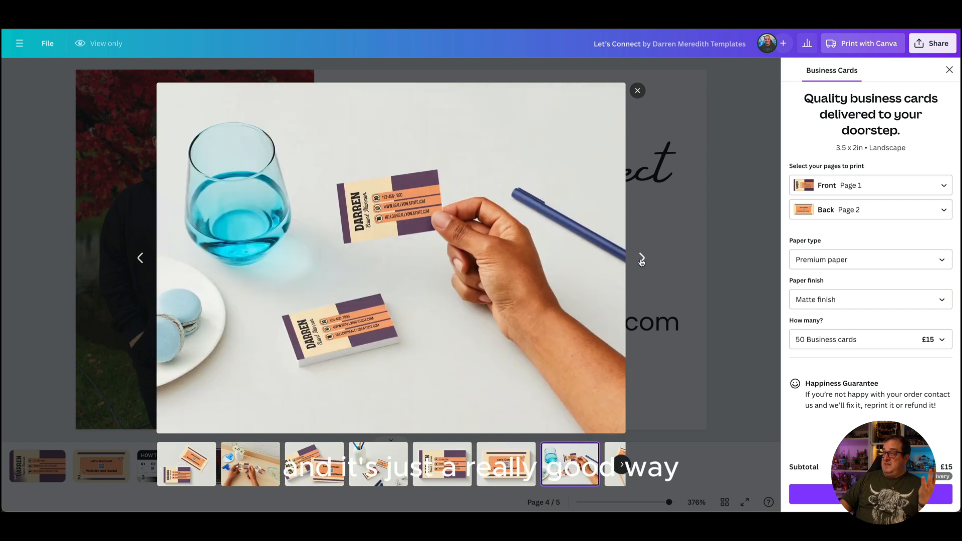
{"action": "left_click", "coordinate": [637, 91]}
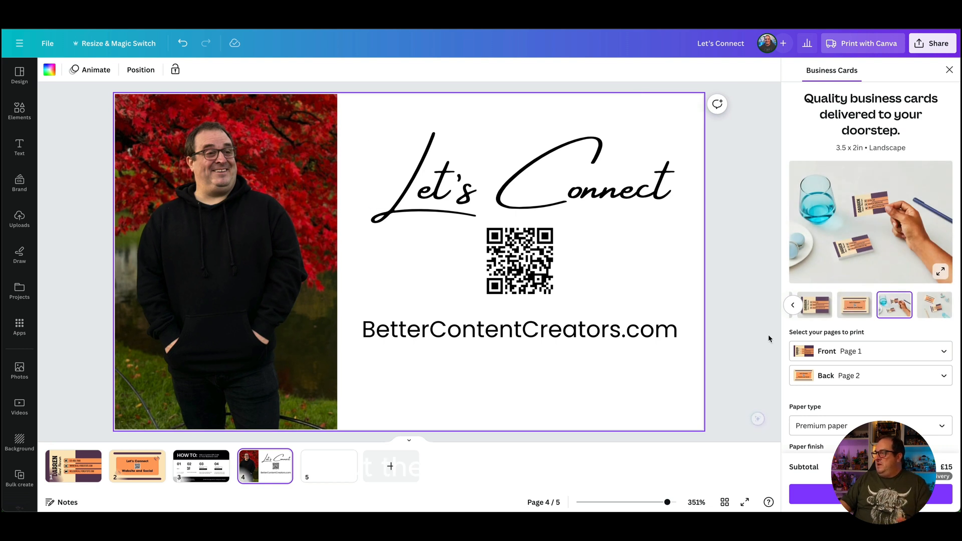
Step: Choose Page 4 as the front of the printed card and None as the back
{"action": "left_click", "coordinate": [846, 354]}
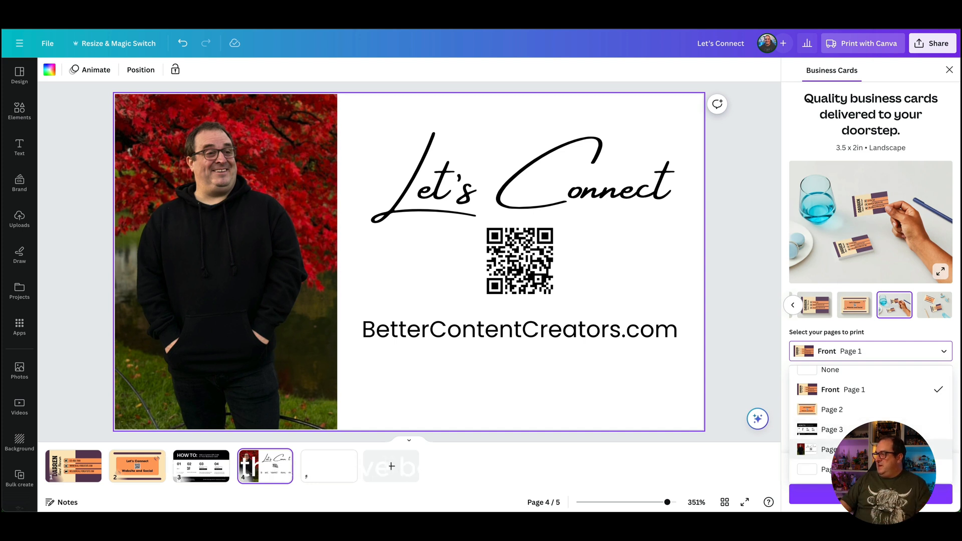
{"action": "left_click", "coordinate": [827, 449]}
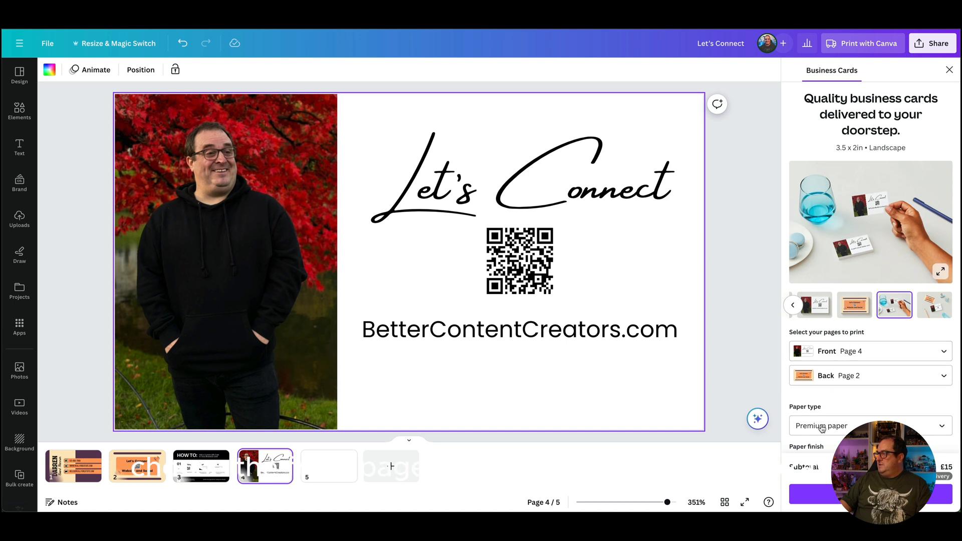
{"action": "left_click", "coordinate": [845, 376]}
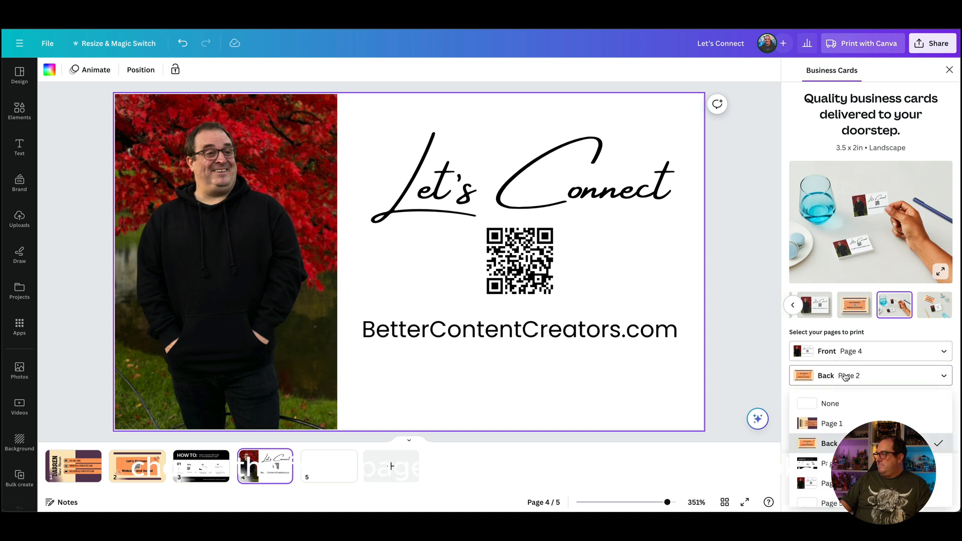
{"action": "left_click", "coordinate": [839, 404]}
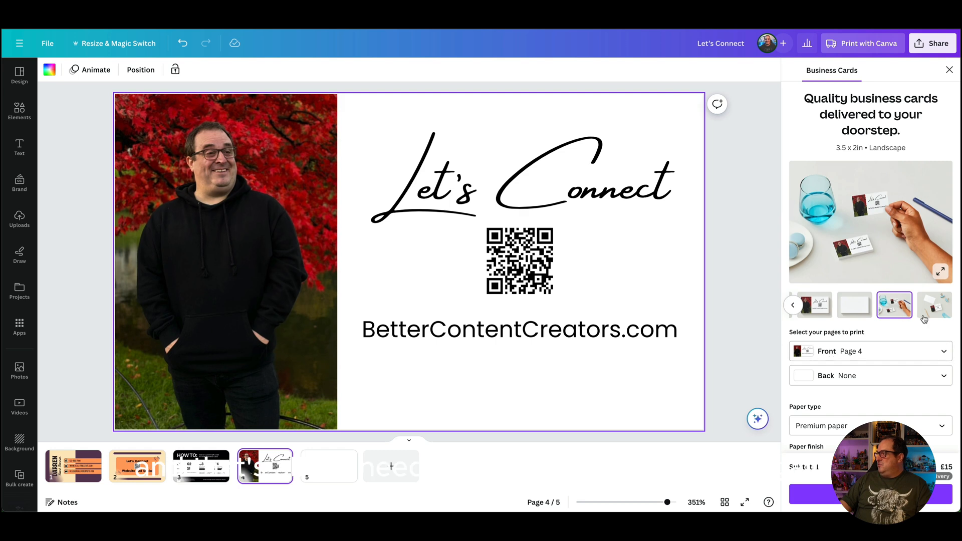
Step: Browse the enlarged mockups of the single-sided photo card and close the preview
{"action": "left_click", "coordinate": [941, 273]}
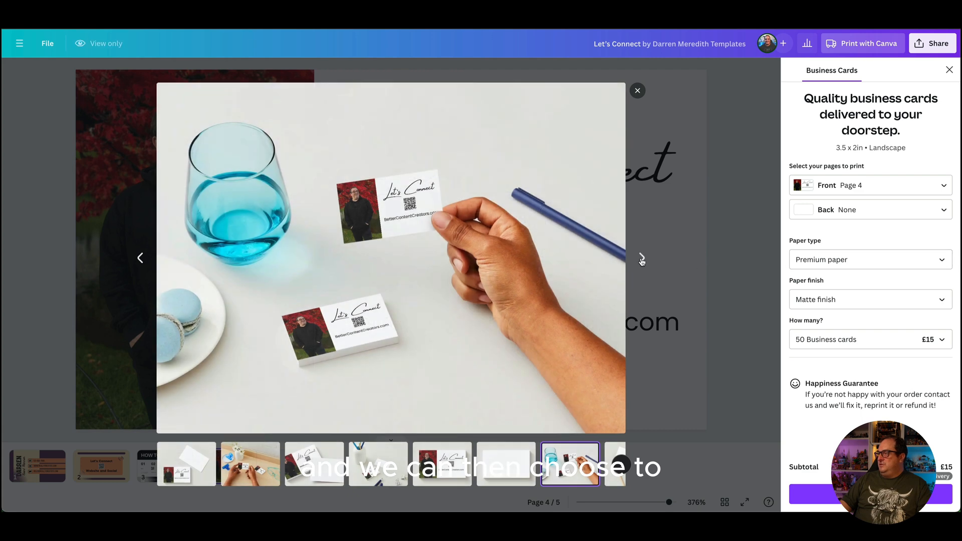
{"action": "left_click", "coordinate": [641, 259]}
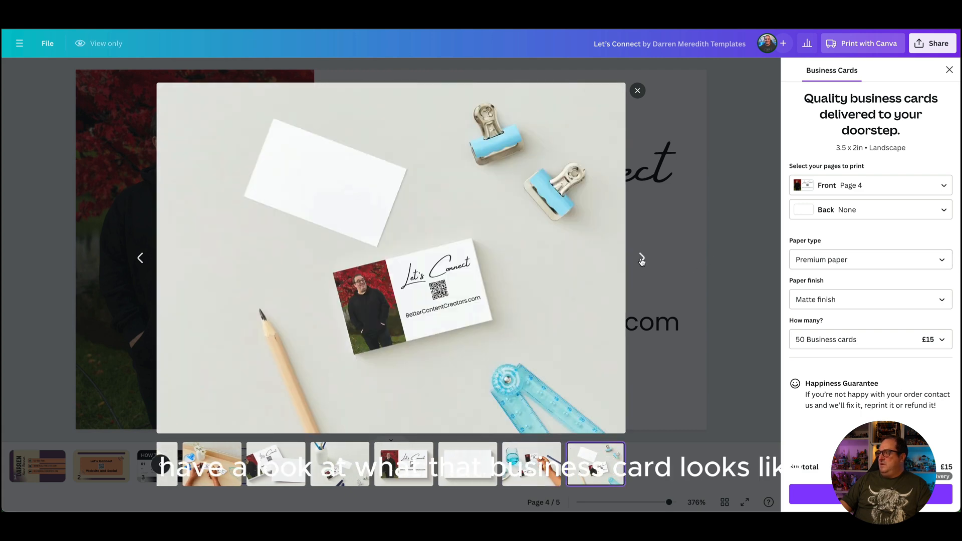
{"action": "left_click", "coordinate": [641, 259]}
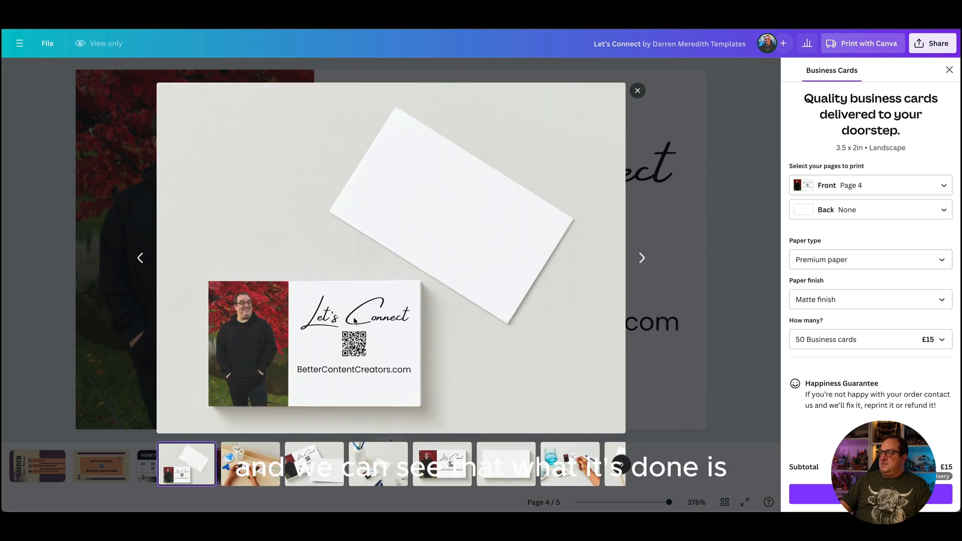
{"action": "left_click", "coordinate": [642, 260]}
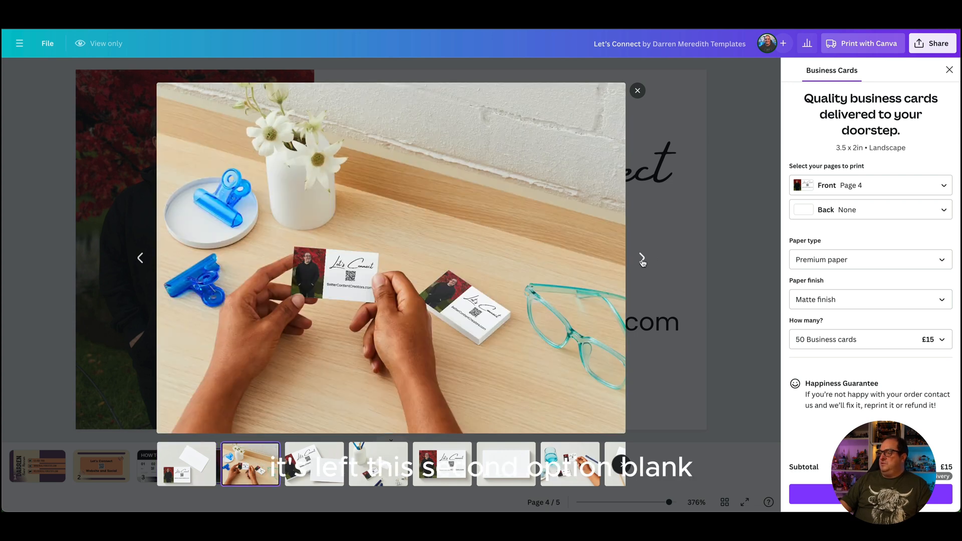
{"action": "left_click", "coordinate": [642, 259]}
{"action": "left_click", "coordinate": [641, 259]}
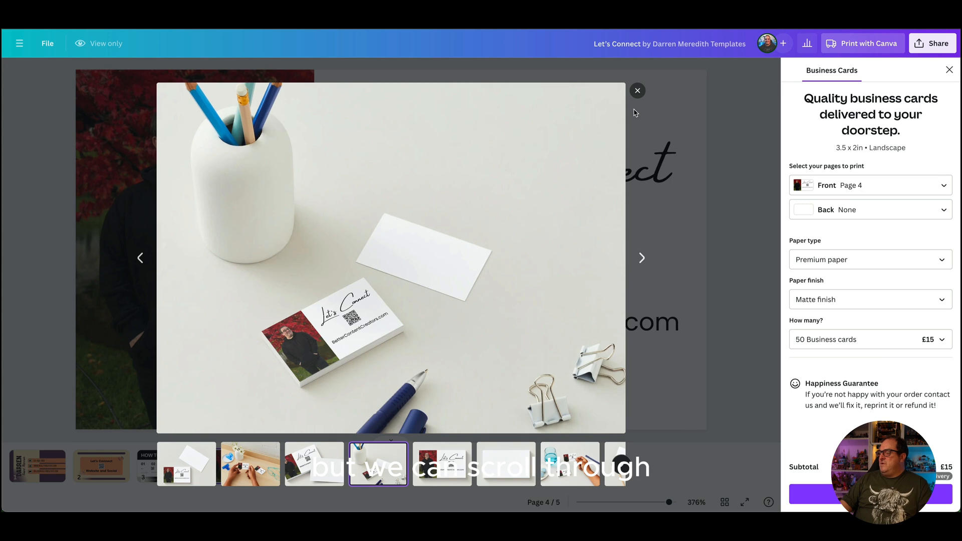
{"action": "left_click", "coordinate": [637, 90]}
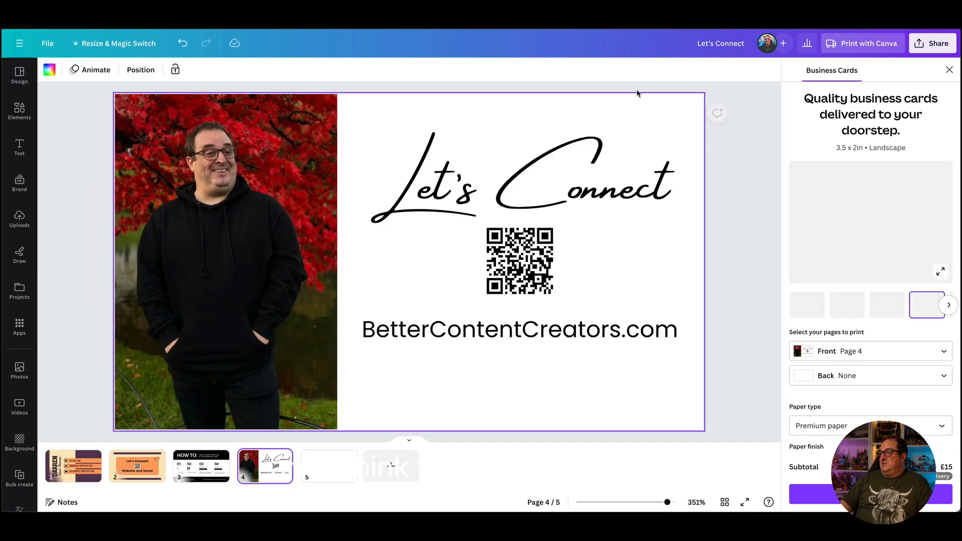
{"action": "left_click", "coordinate": [498, 188]}
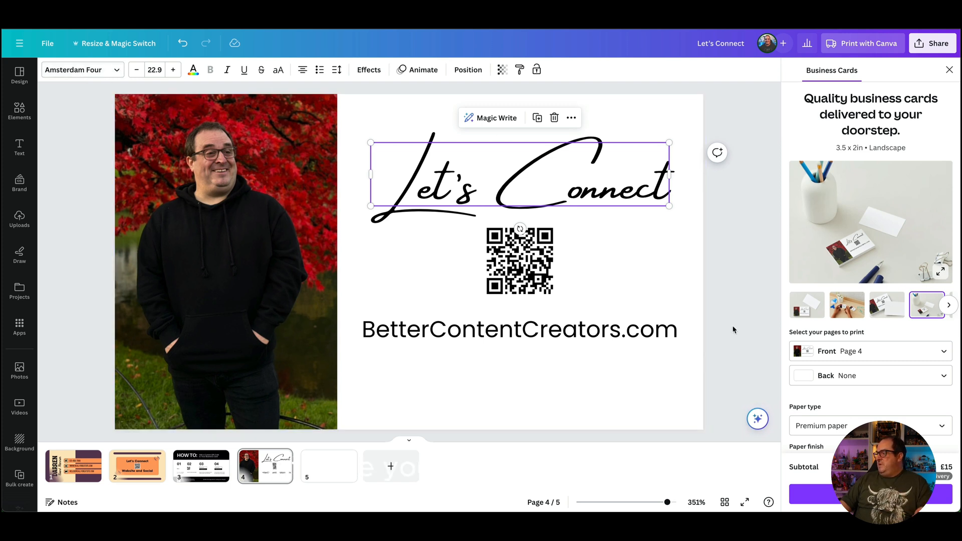
{"action": "scroll", "coordinate": [733, 329], "scroll_direction": "down", "scroll_amount": 2}
{"action": "scroll", "coordinate": [741, 329], "scroll_direction": "up", "scroll_amount": 2}
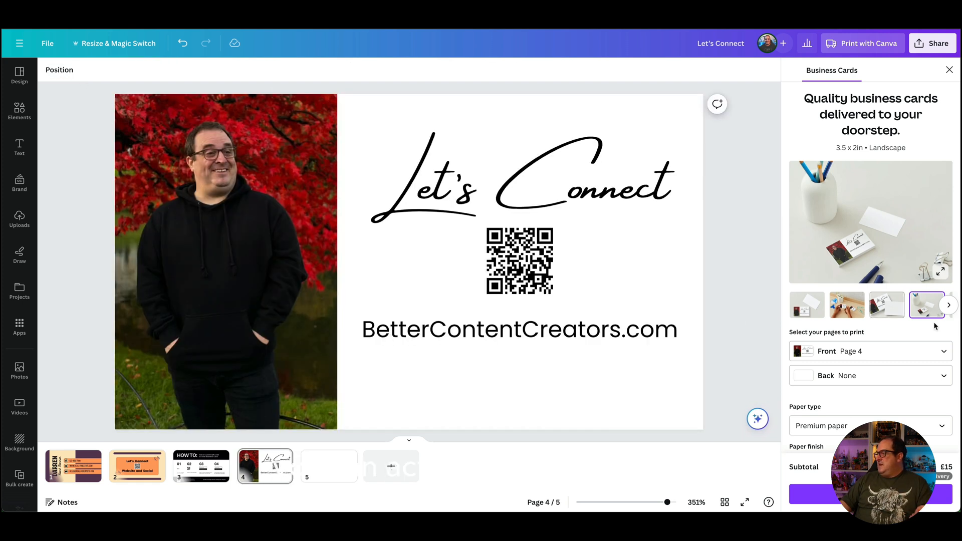
Step: Choose Premium paper as the paper type and Matte finish as the paper finish for the business card order
{"action": "scroll", "coordinate": [946, 331], "scroll_direction": "down", "scroll_amount": 3}
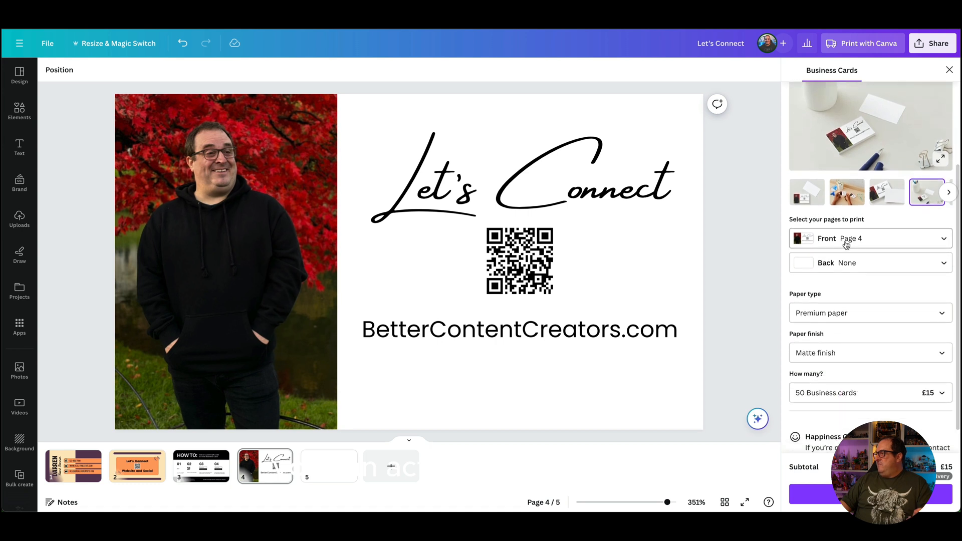
{"action": "left_click", "coordinate": [830, 316]}
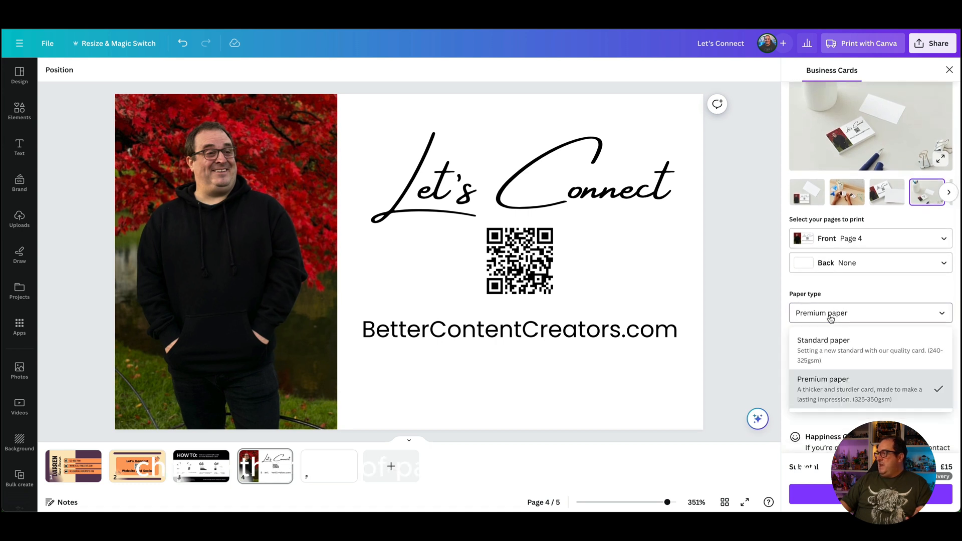
{"action": "left_click", "coordinate": [828, 393]}
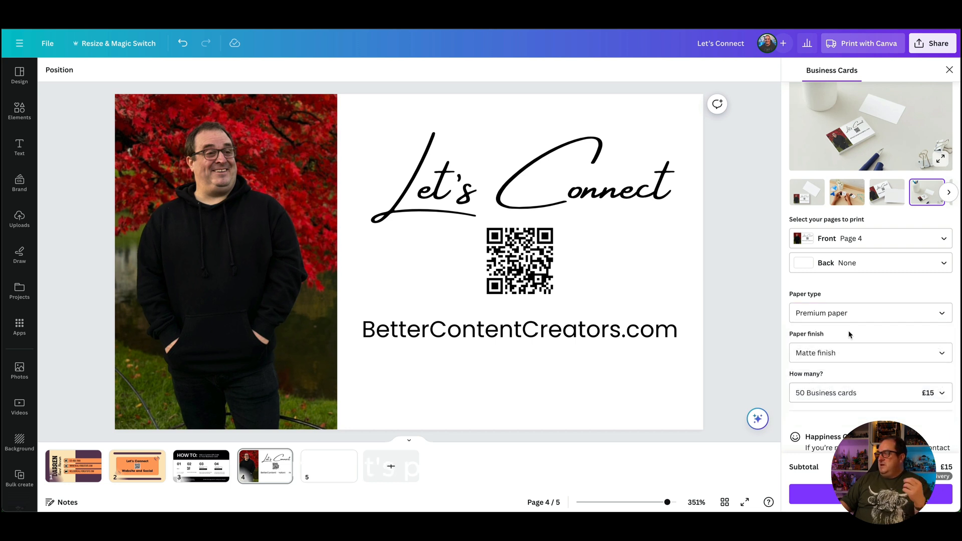
{"action": "left_click", "coordinate": [839, 354]}
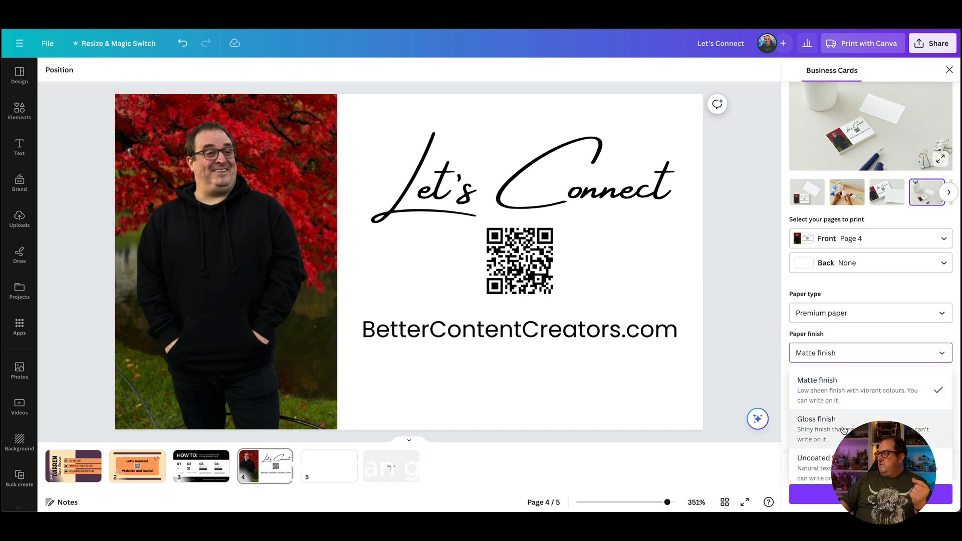
{"action": "scroll", "coordinate": [838, 459], "scroll_direction": "down", "scroll_amount": 1}
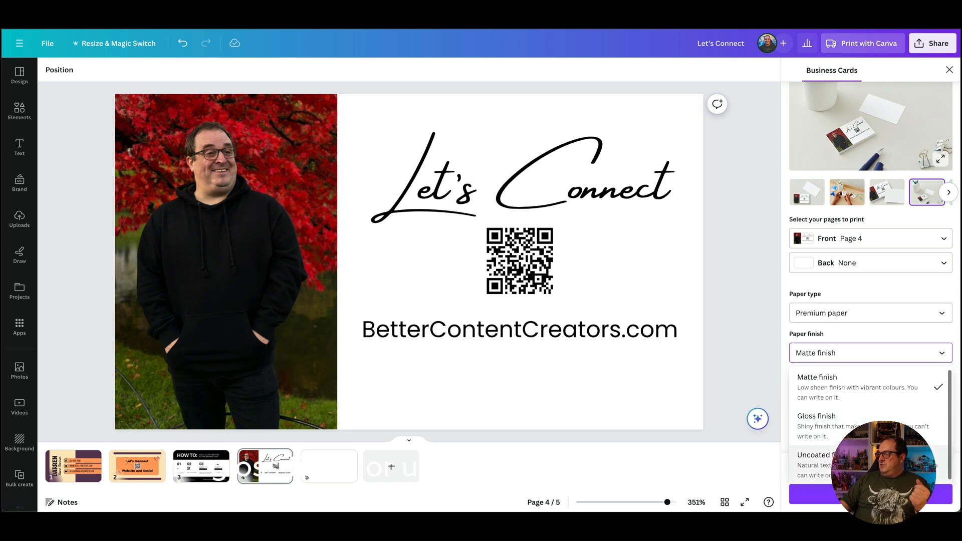
{"action": "left_click", "coordinate": [836, 384]}
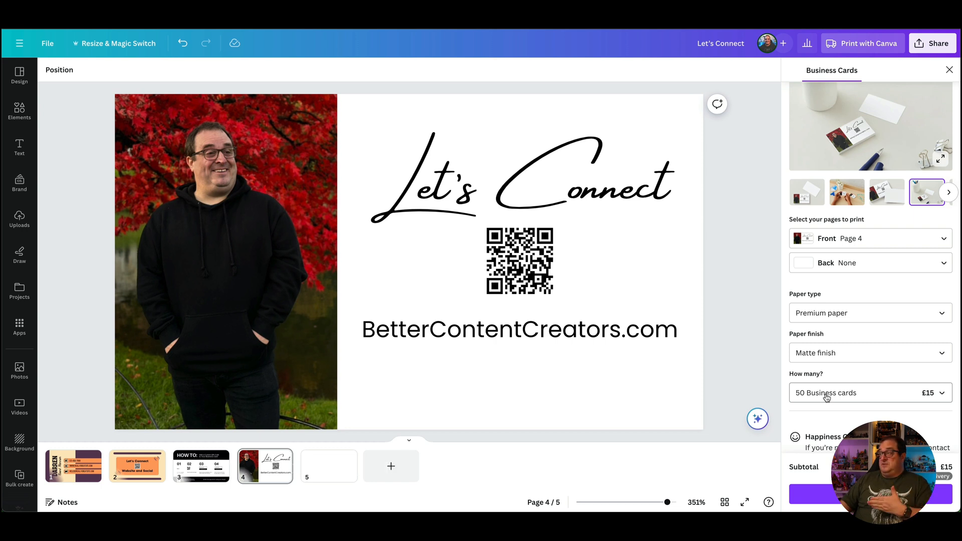
{"action": "scroll", "coordinate": [827, 397], "scroll_direction": "down", "scroll_amount": 1}
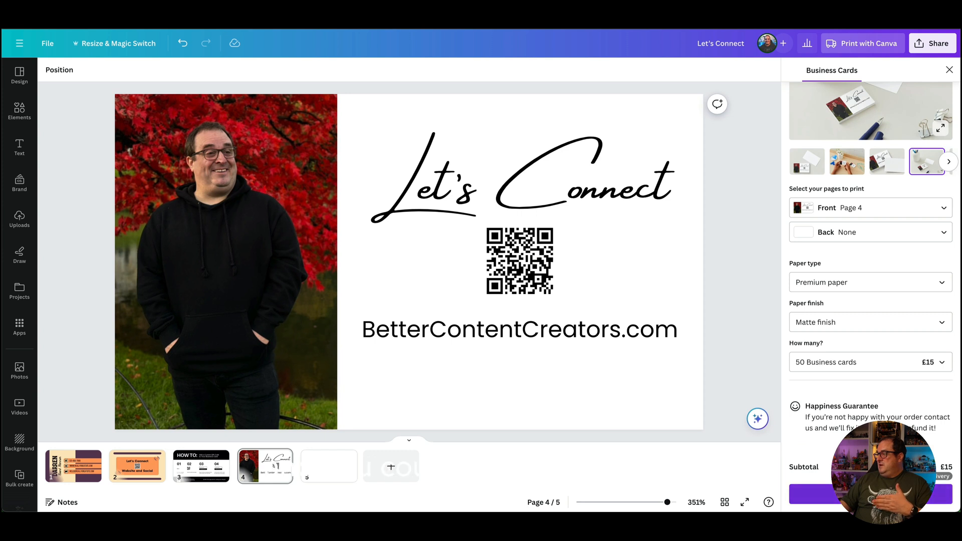